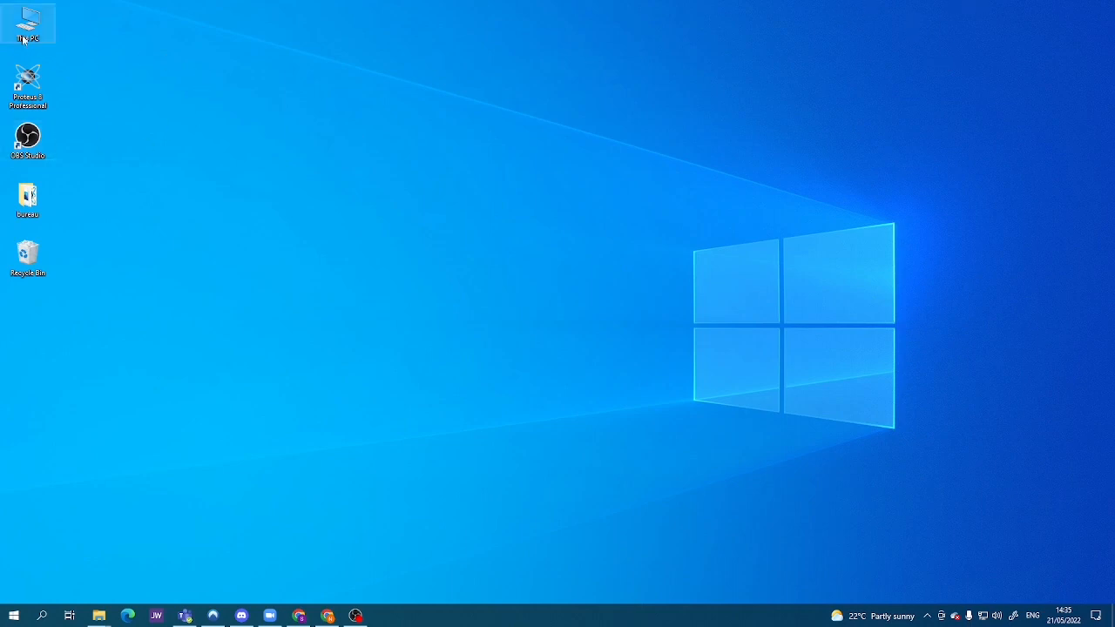
- Launch Proteus 8 Professional and start a new project named Chrono
double_click(26, 88)
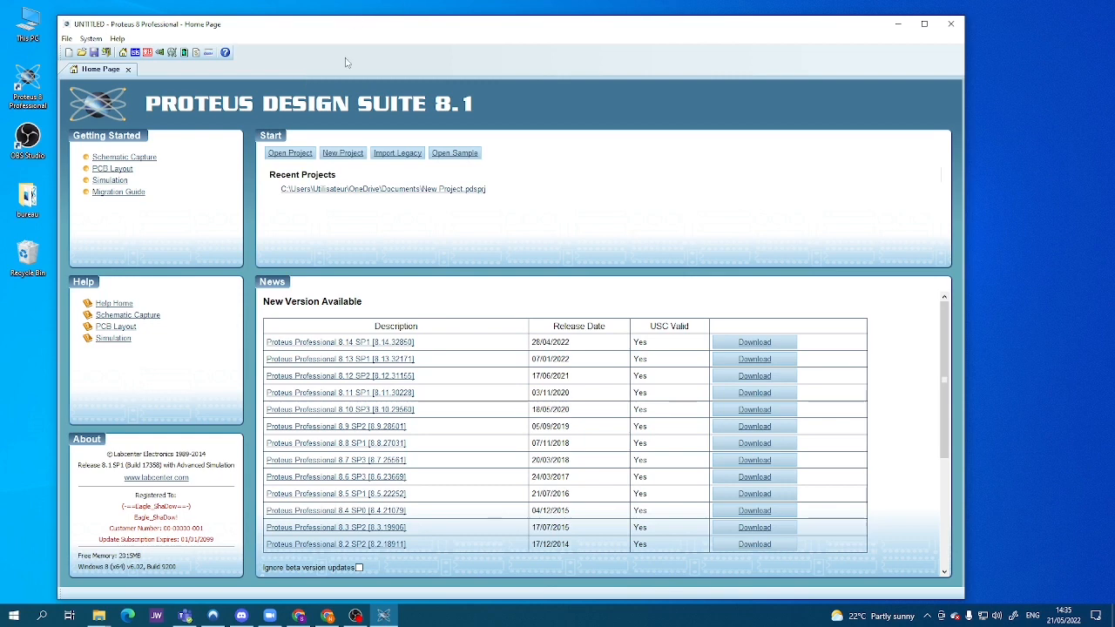
click(343, 153)
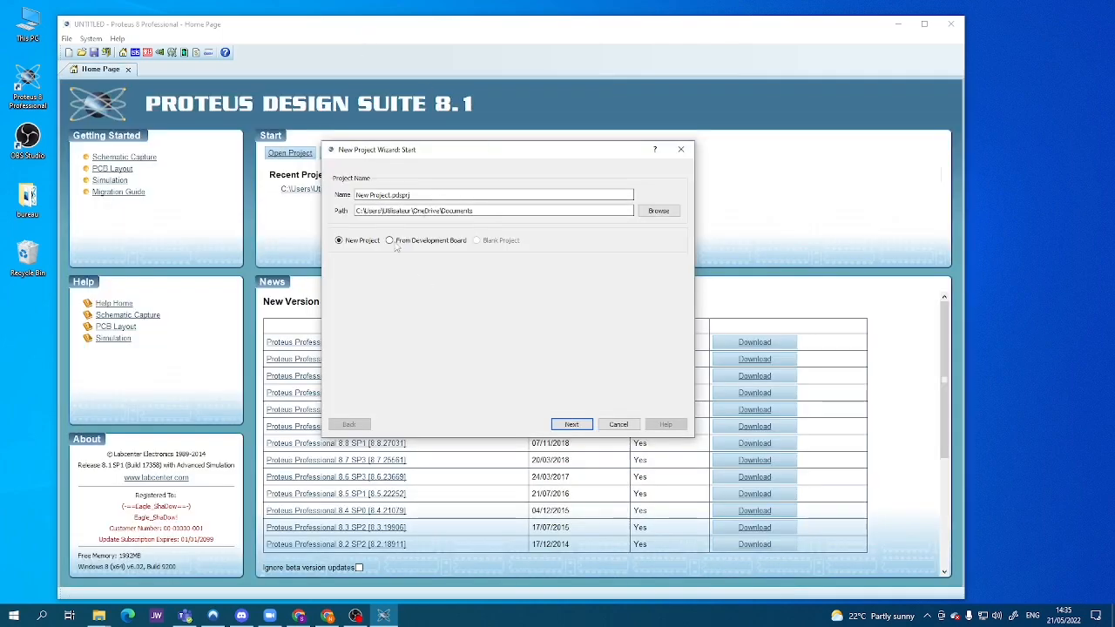
drag(390, 198, 353, 196)
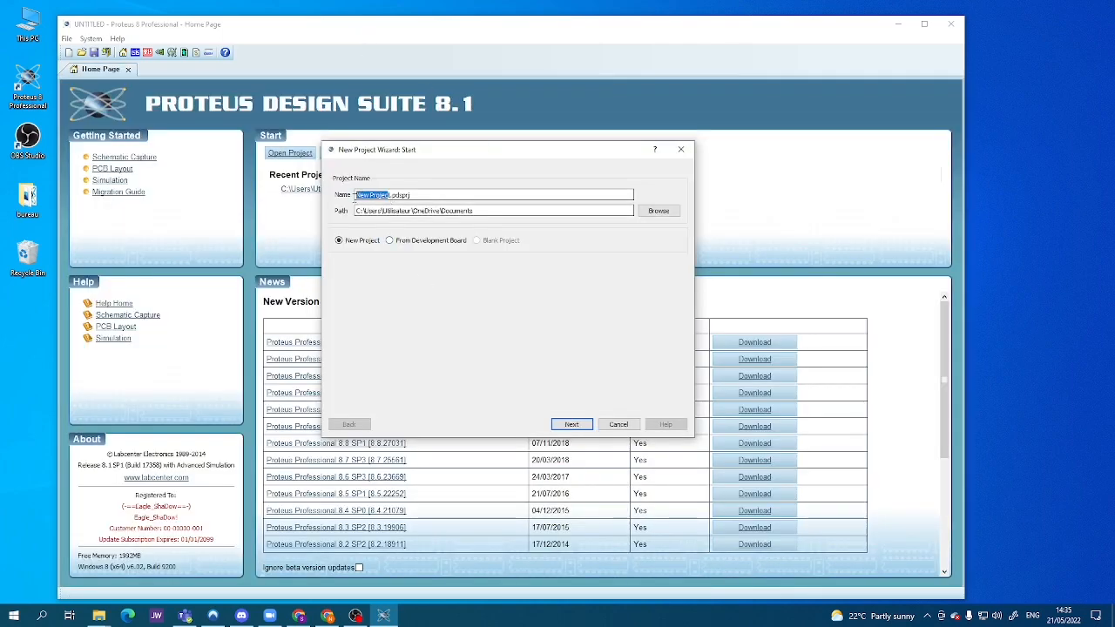
key(BackSpace)
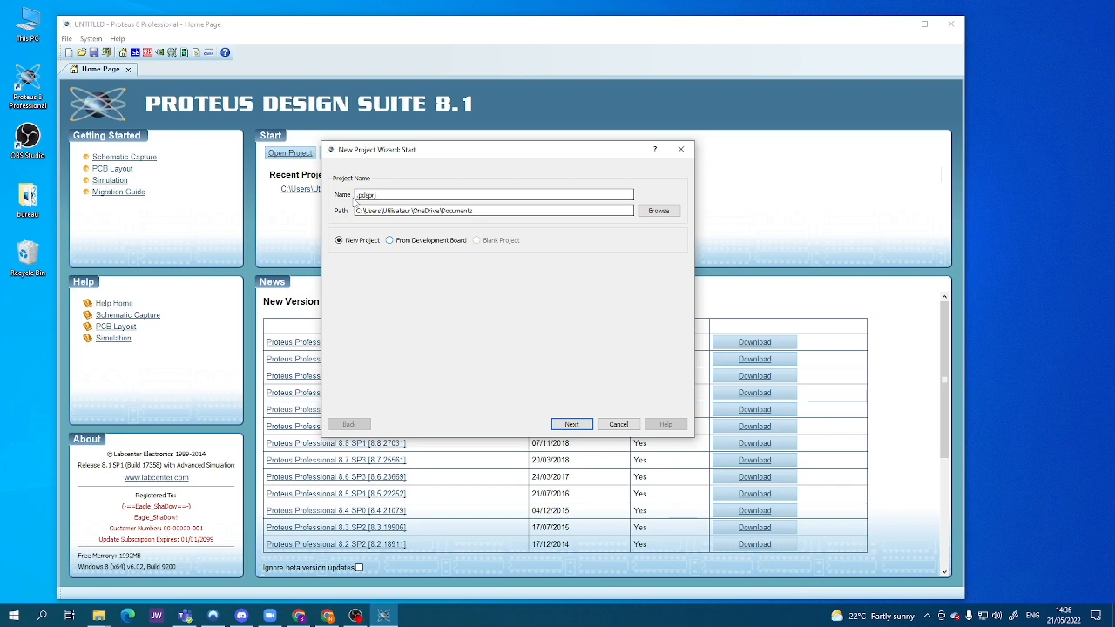
text(Chrono)
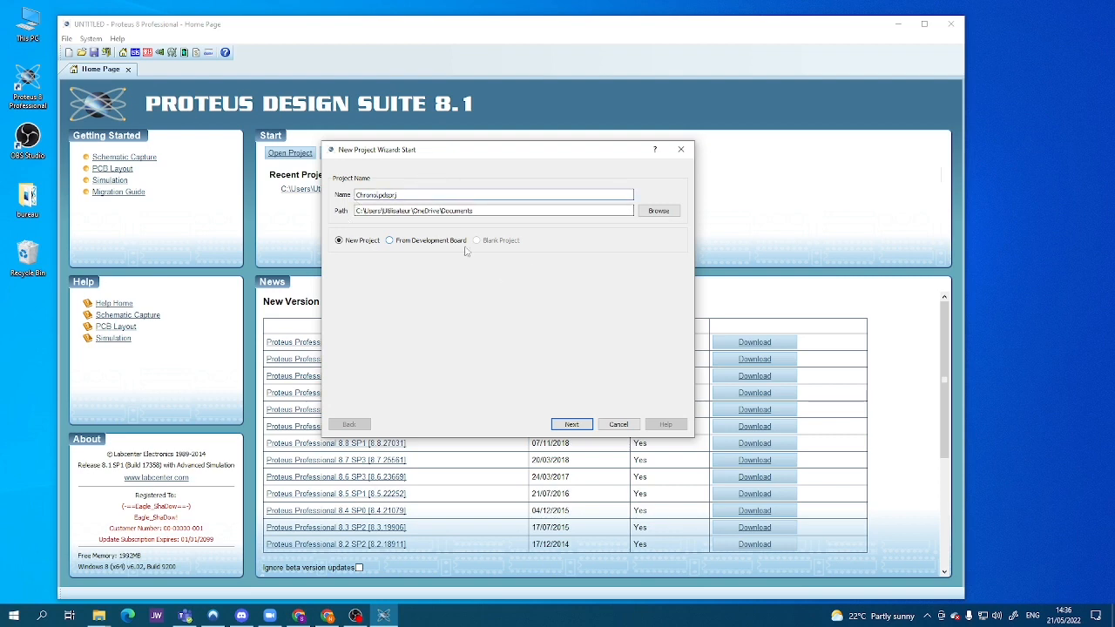
- Create a folder named Chrono on the Desktop and set it as the project's save path
click(665, 215)
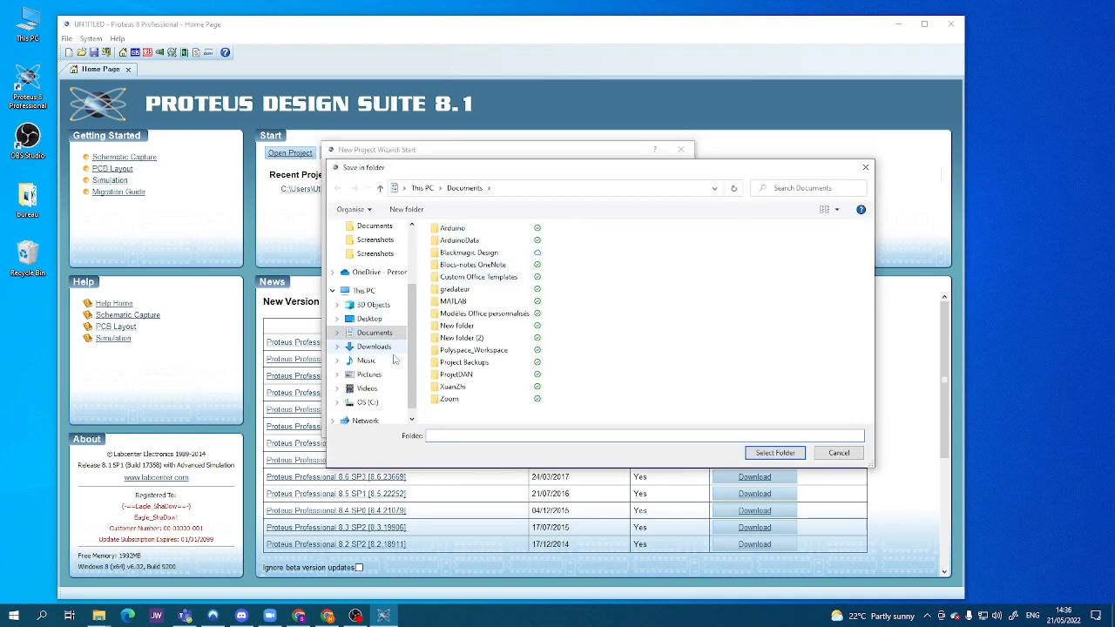
scroll(370, 358, up, 1)
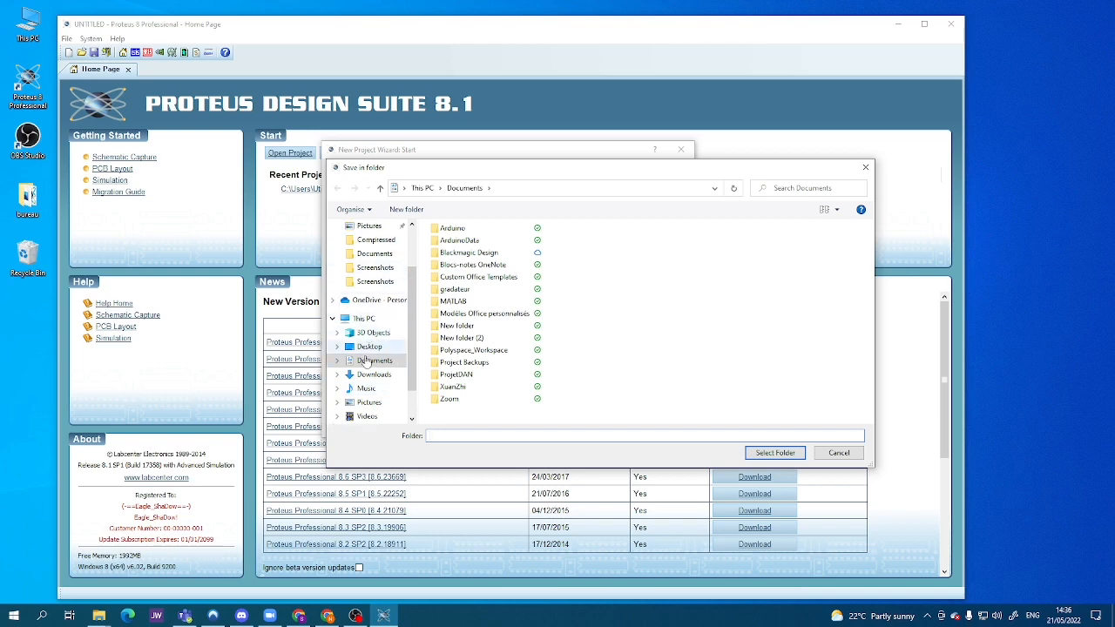
scroll(370, 278, up, 2)
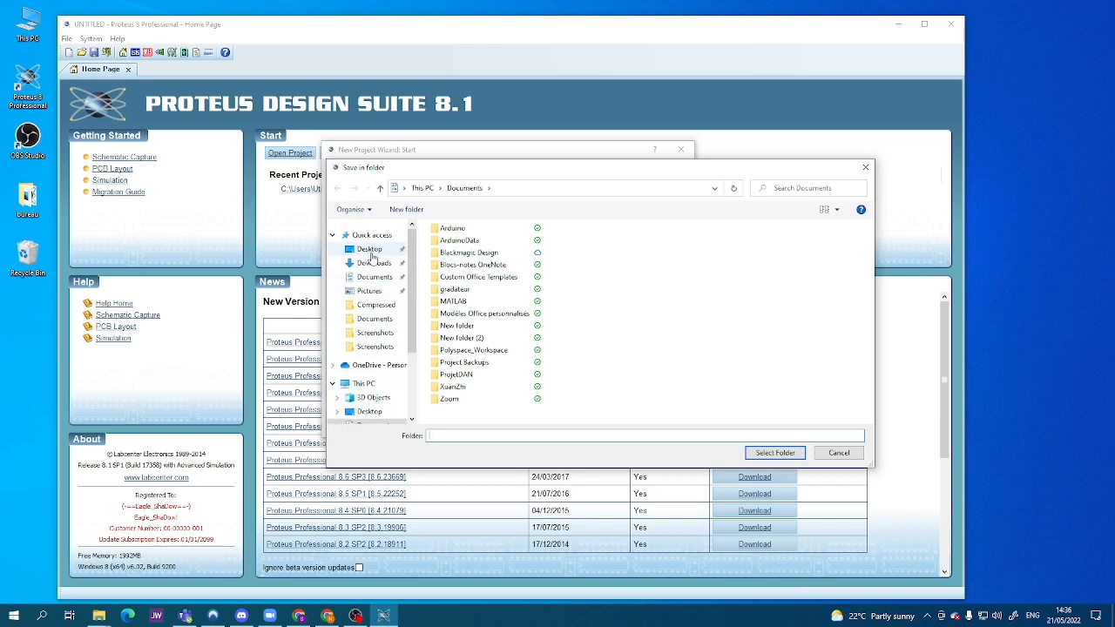
click(371, 253)
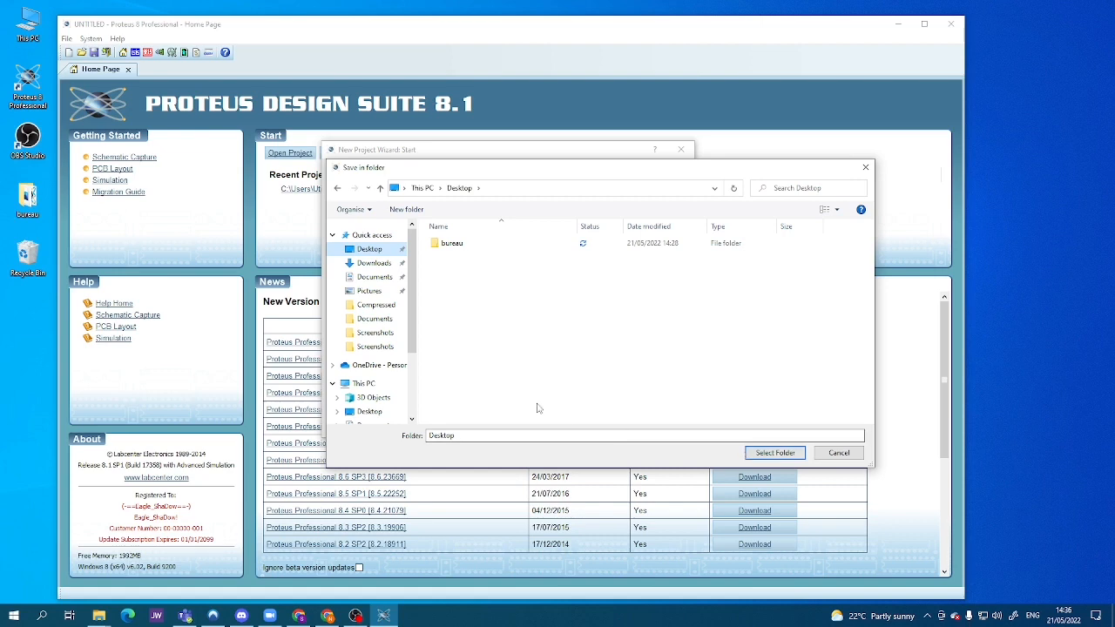
right_click(497, 296)
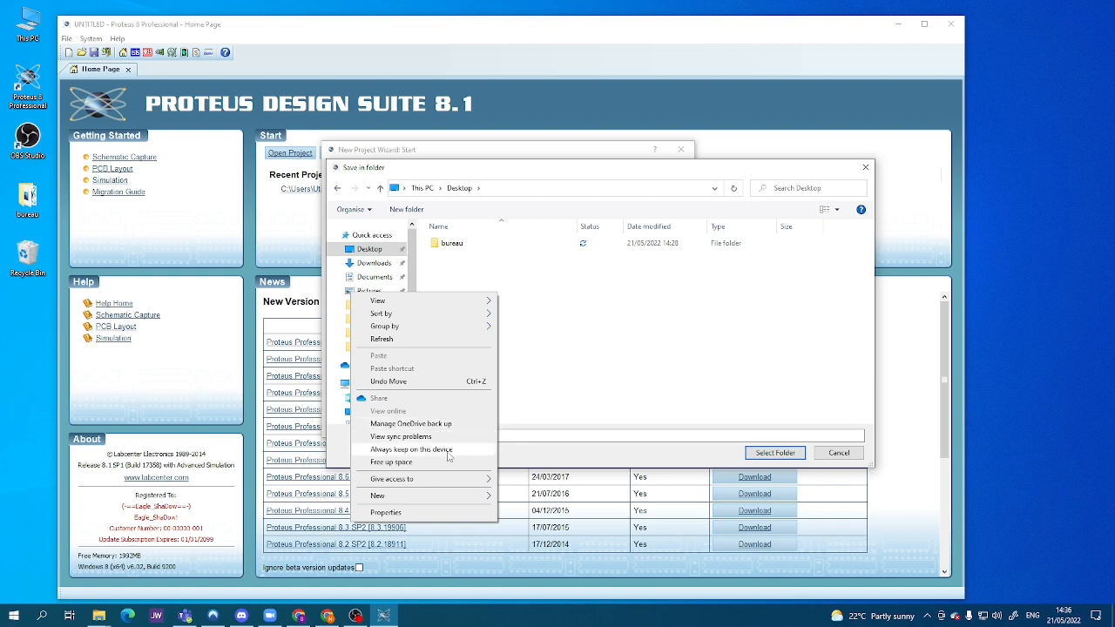
mouse_move(453, 501)
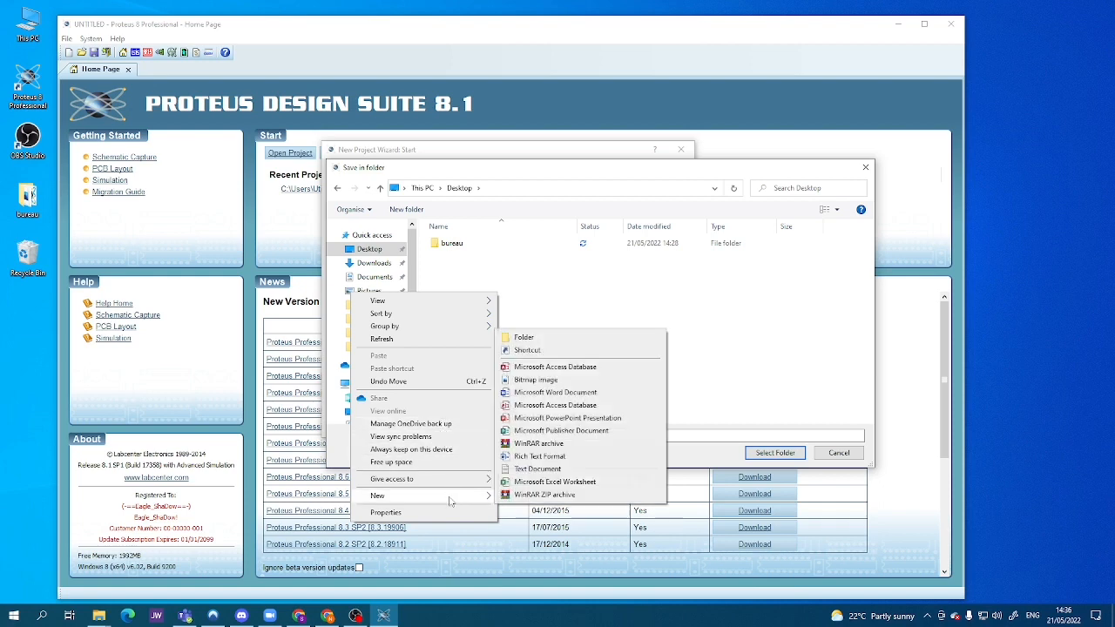
click(563, 333)
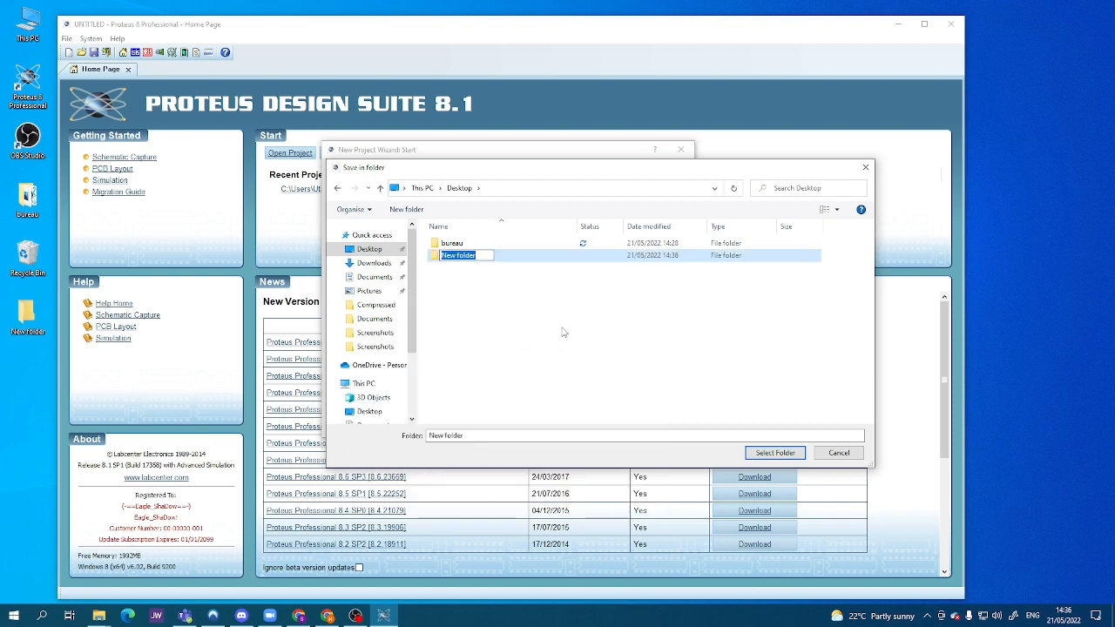
text(Chrono)
click(542, 260)
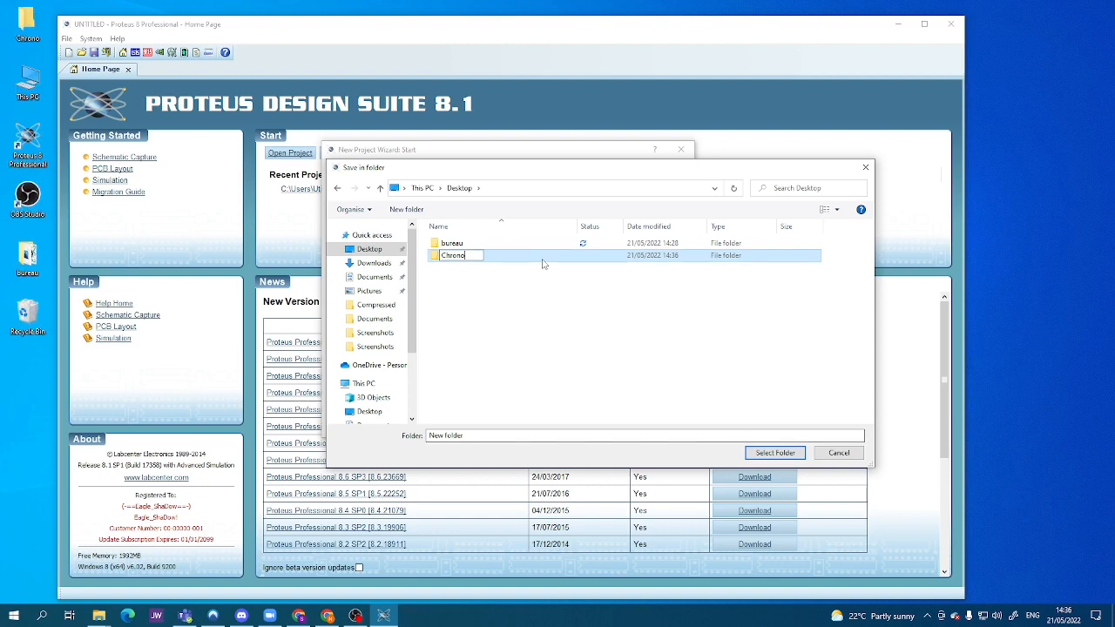
double_click(543, 261)
click(776, 452)
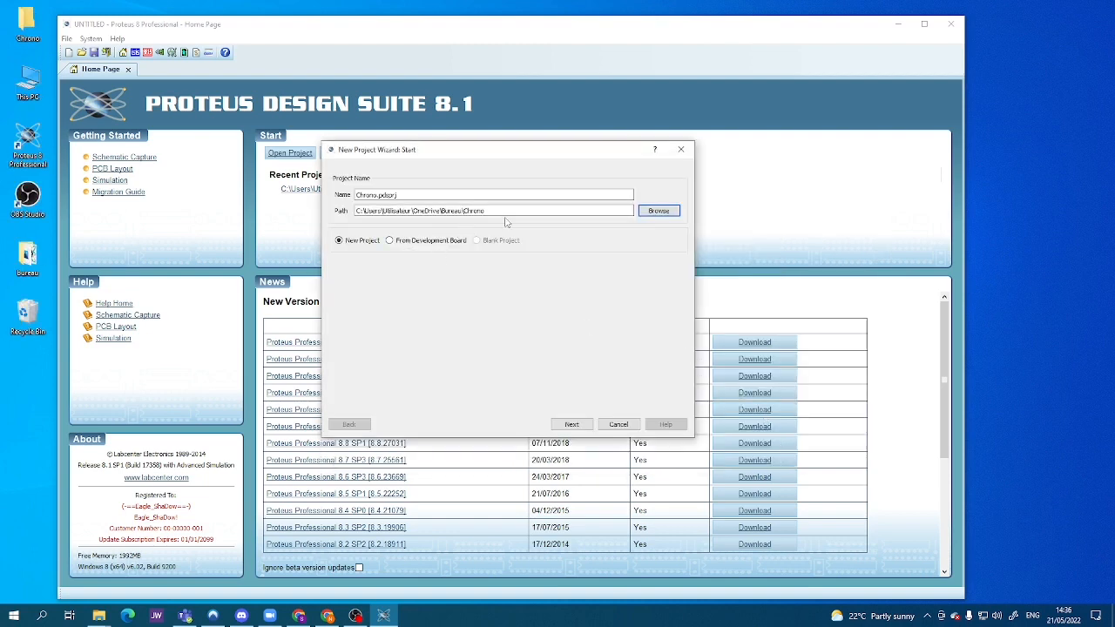
- Include a schematic and a PCB layout from their DEFAULT templates, accepting the preset PCB layer usage
click(572, 425)
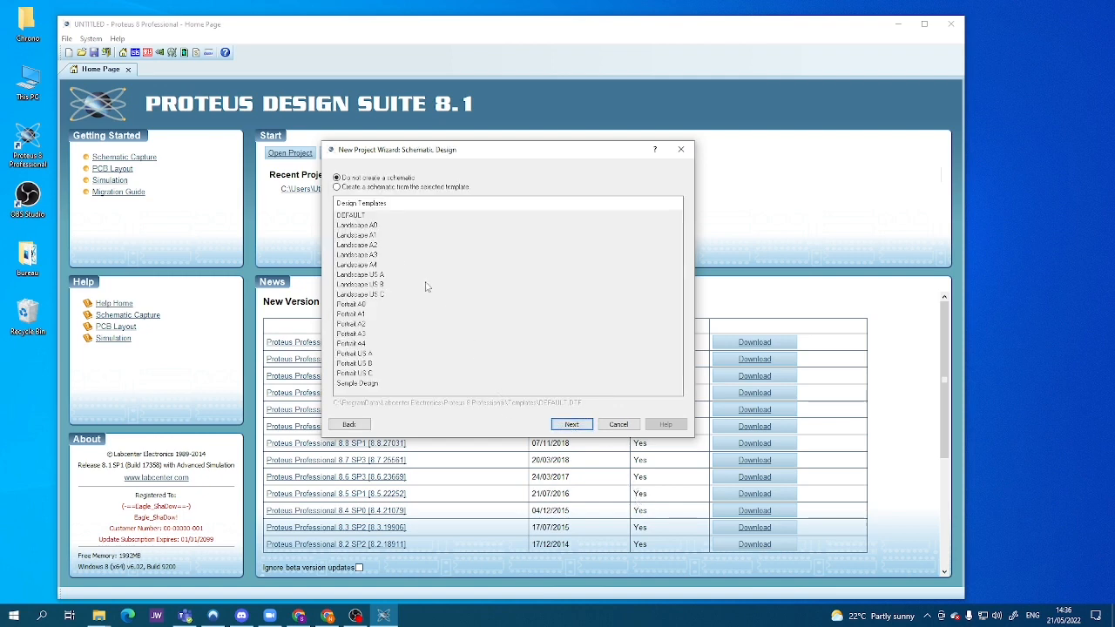
click(338, 188)
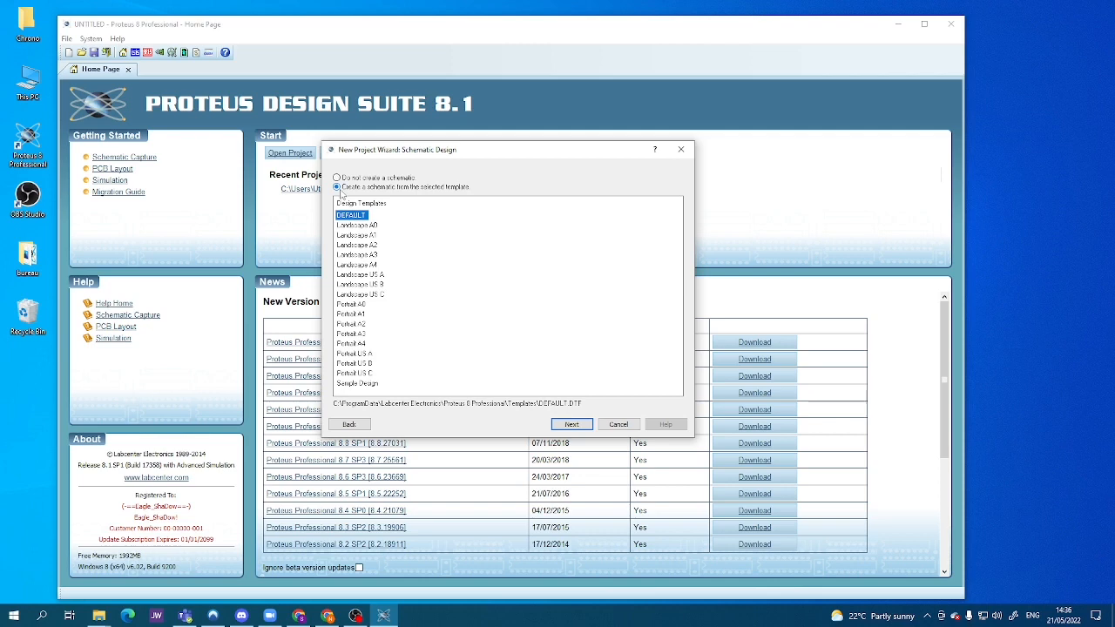
click(571, 424)
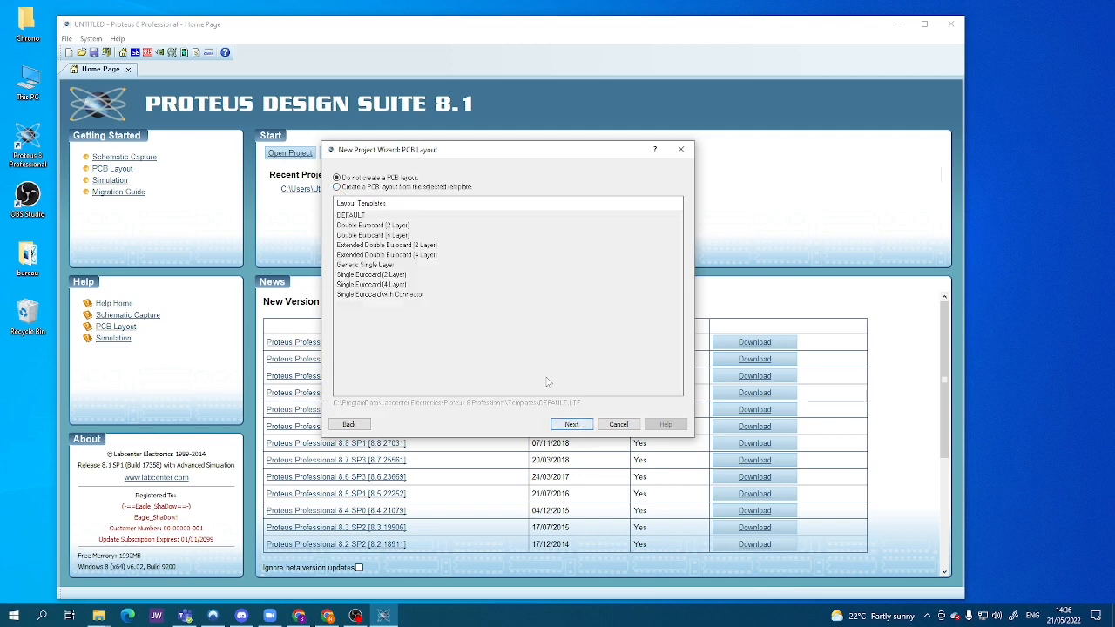
click(338, 187)
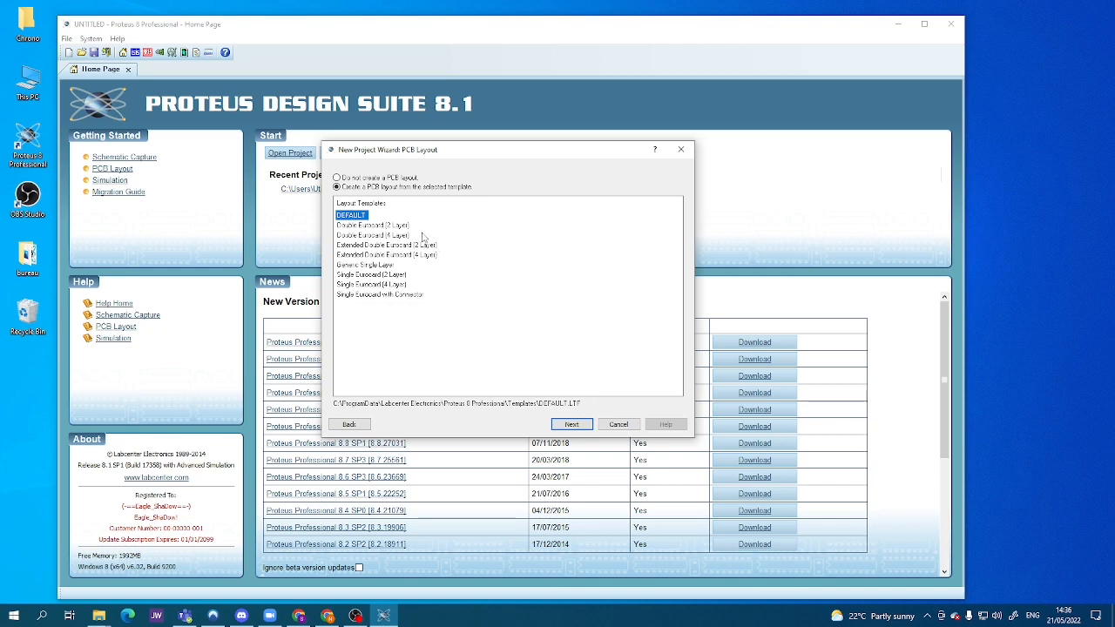
click(568, 424)
click(573, 425)
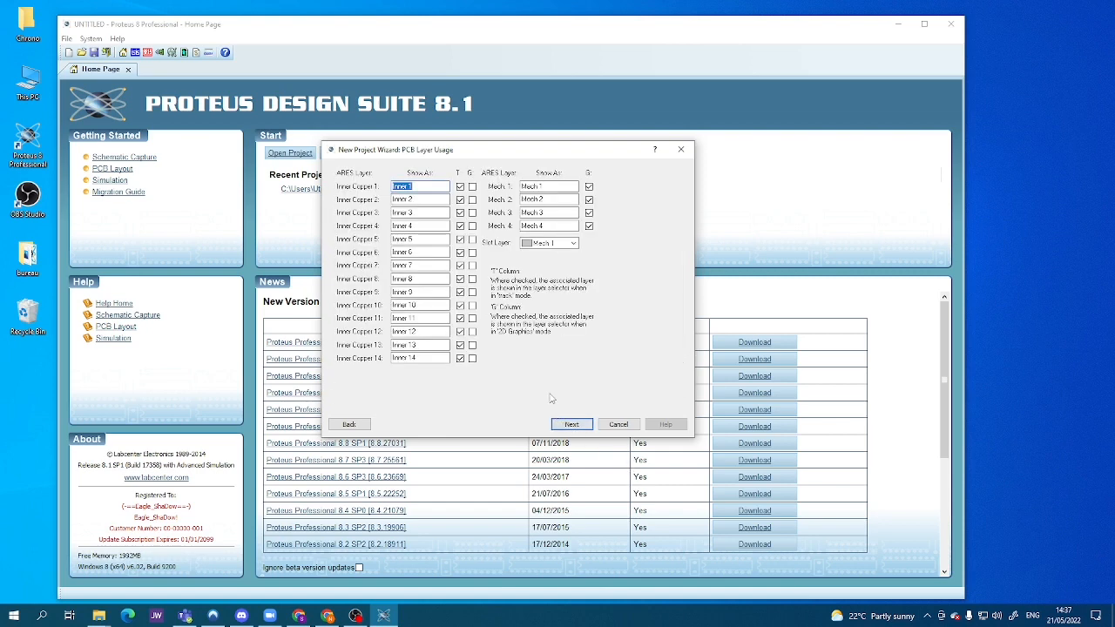
click(579, 429)
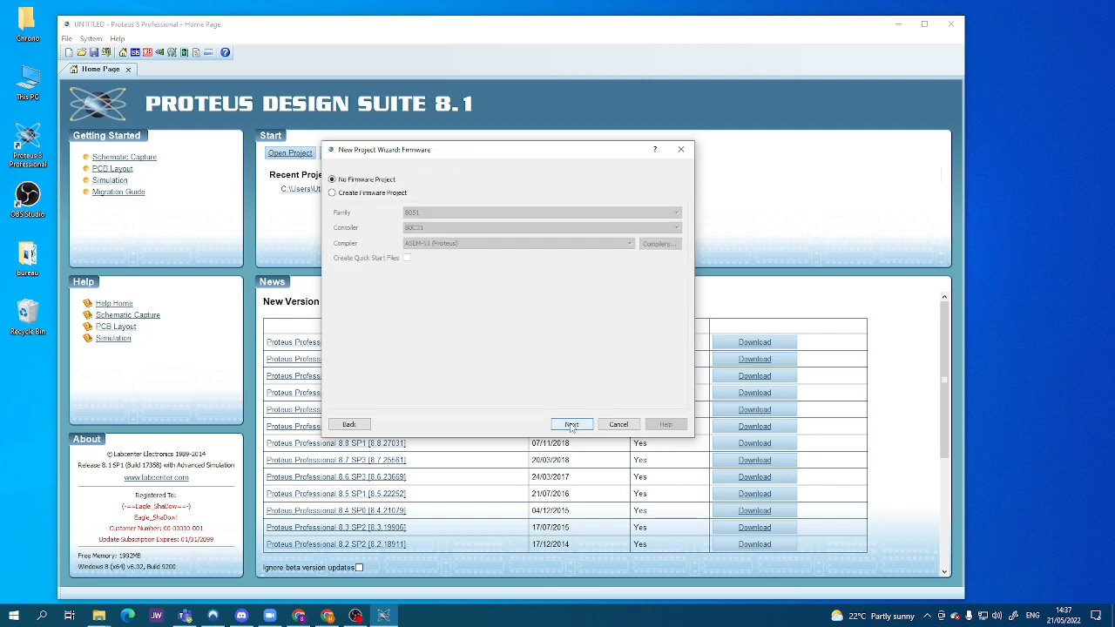
- Choose no firmware project and finish creating the Chrono project
click(357, 192)
click(346, 182)
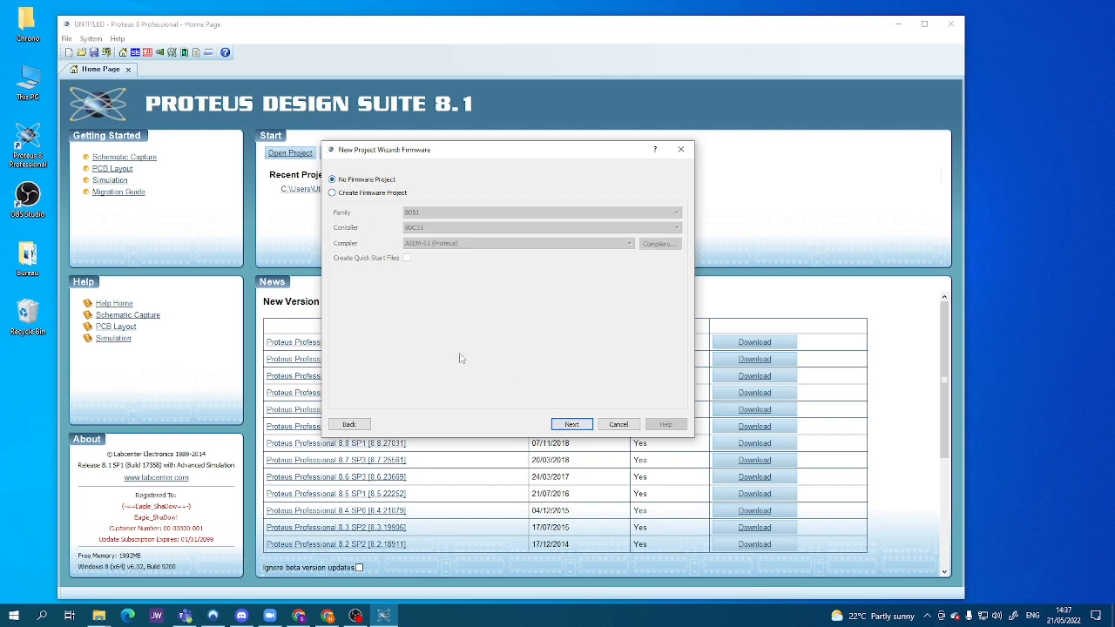
click(575, 425)
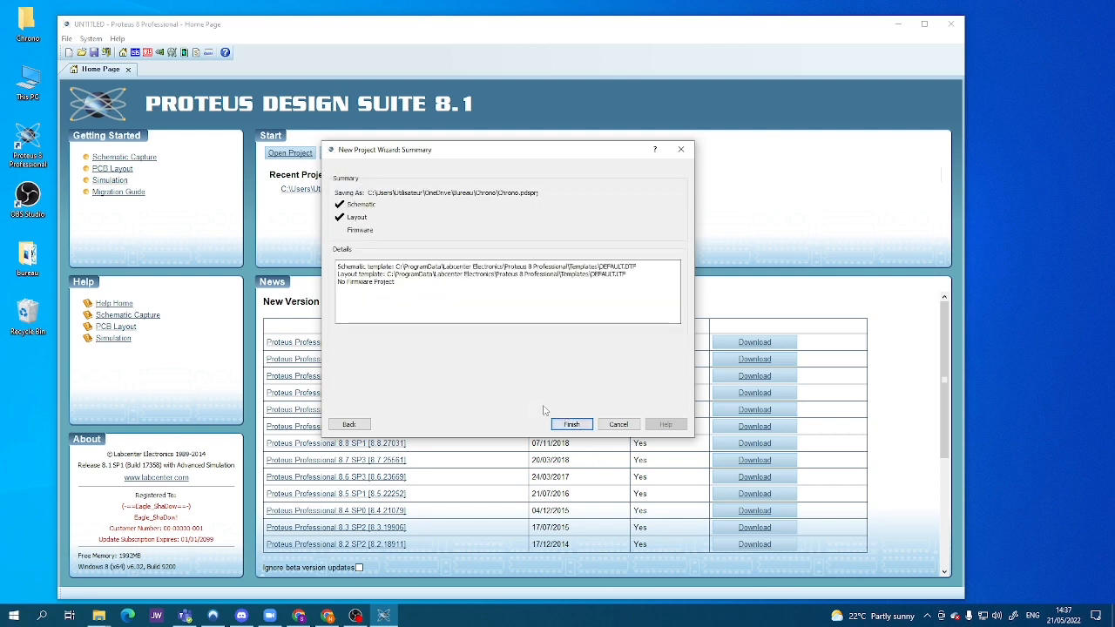
click(571, 425)
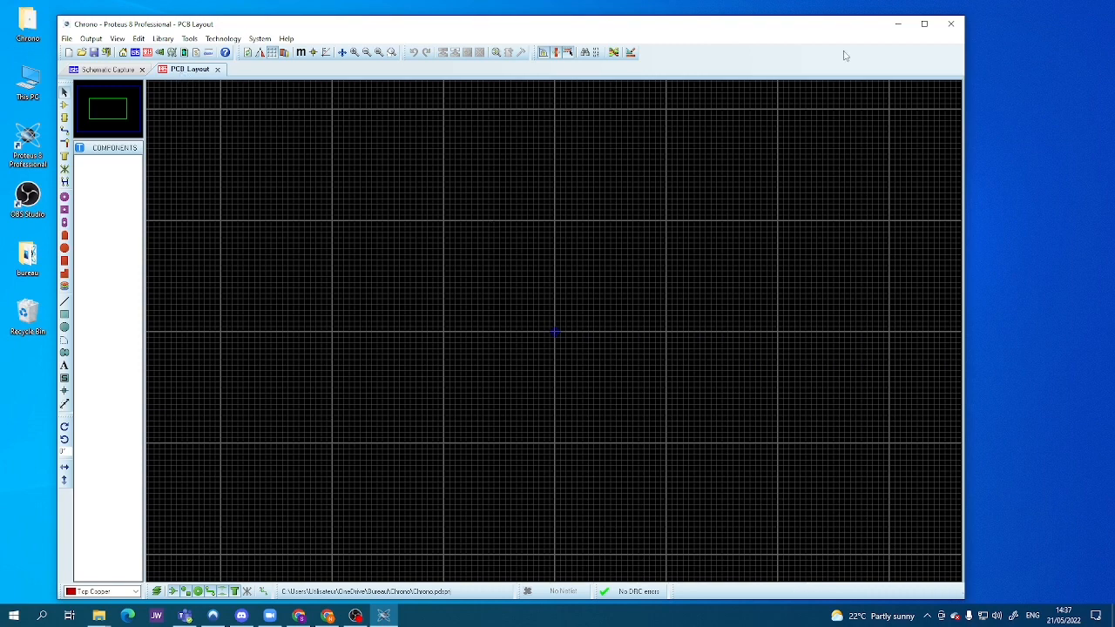
- Maximize the project window and, from the schematic, search the device library for "7seg"
click(924, 23)
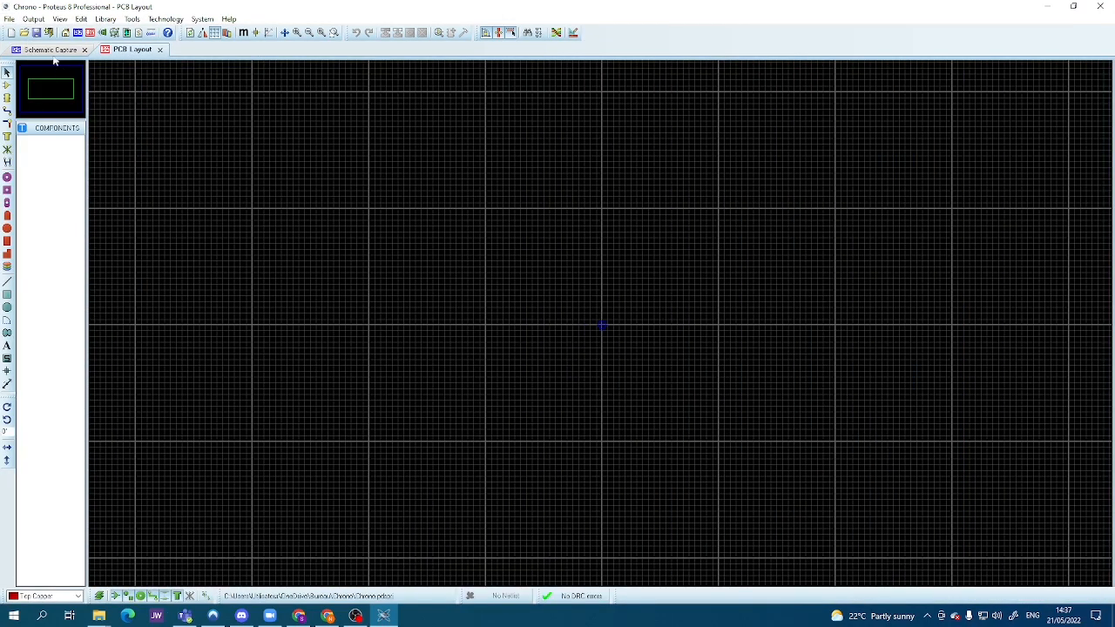
click(52, 50)
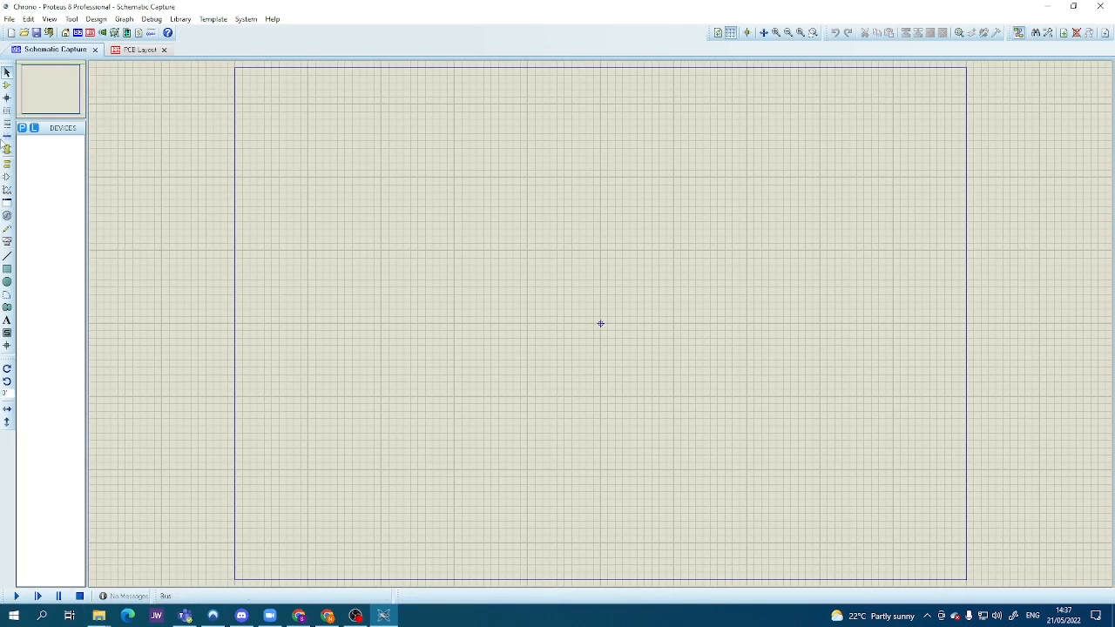
click(22, 129)
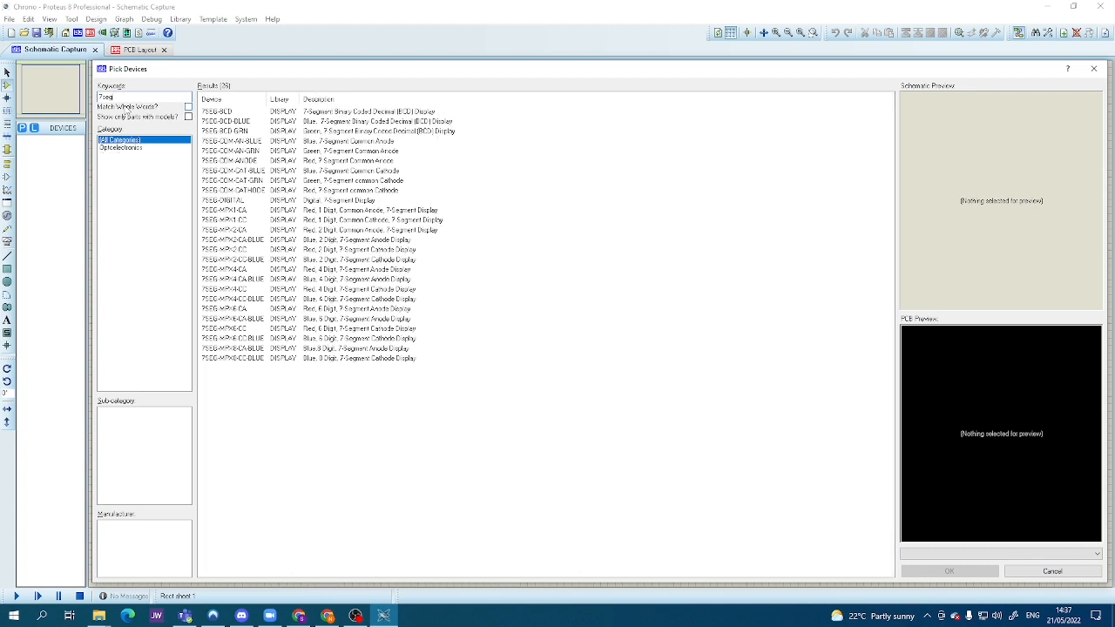
- Compare the 7-segment display models and add the red one-digit common-anode 7SEG-MPX1-CA to the device list
click(266, 271)
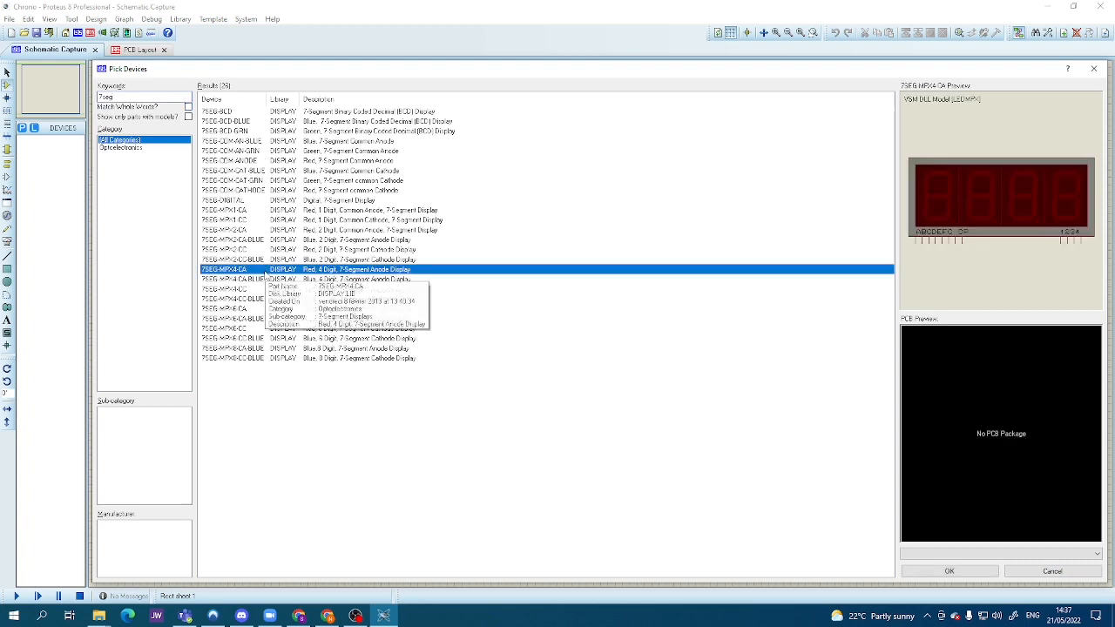
click(248, 280)
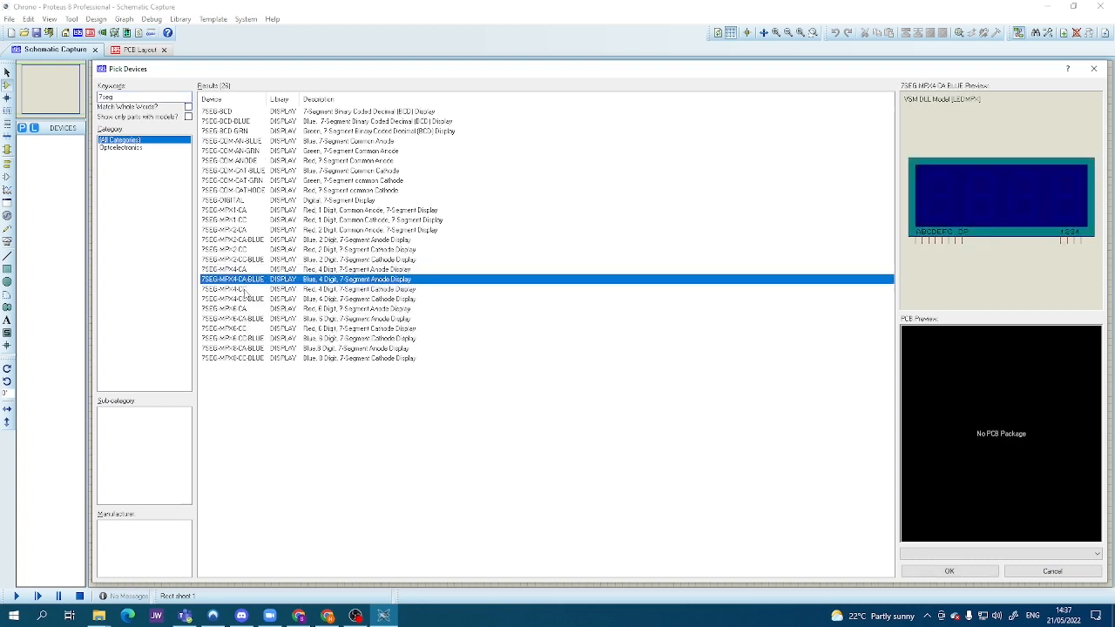
click(247, 289)
click(247, 250)
click(224, 161)
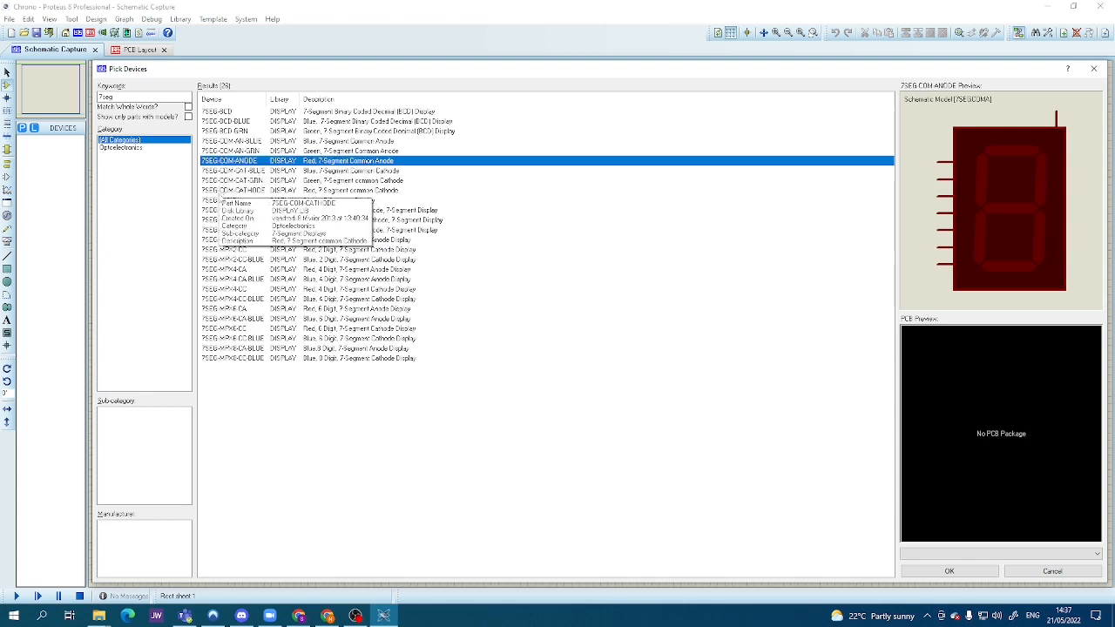
click(224, 211)
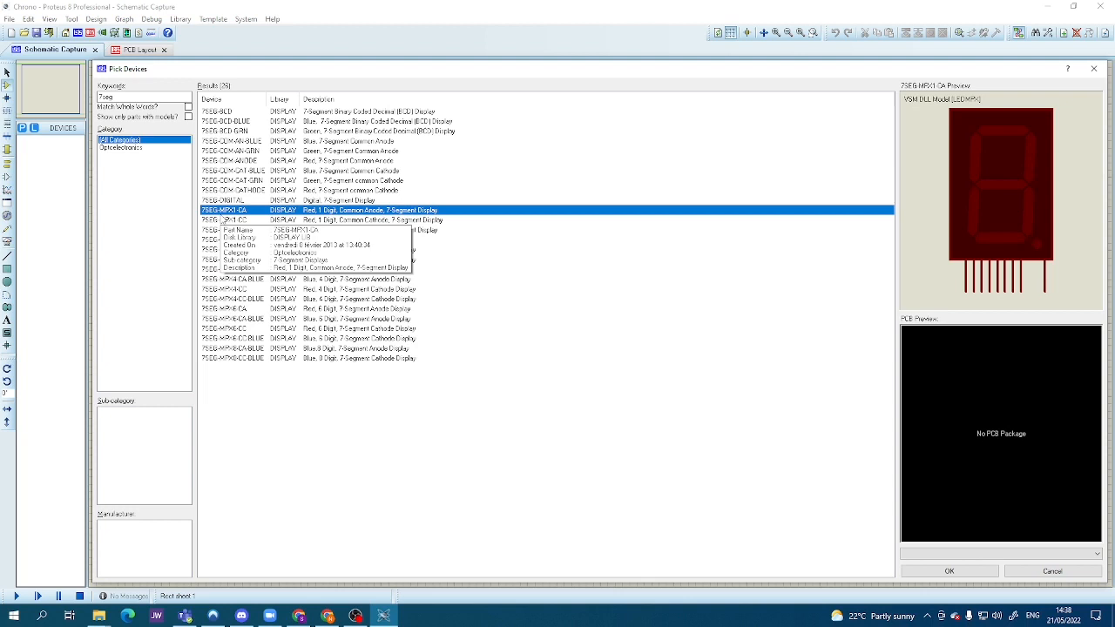
double_click(221, 212)
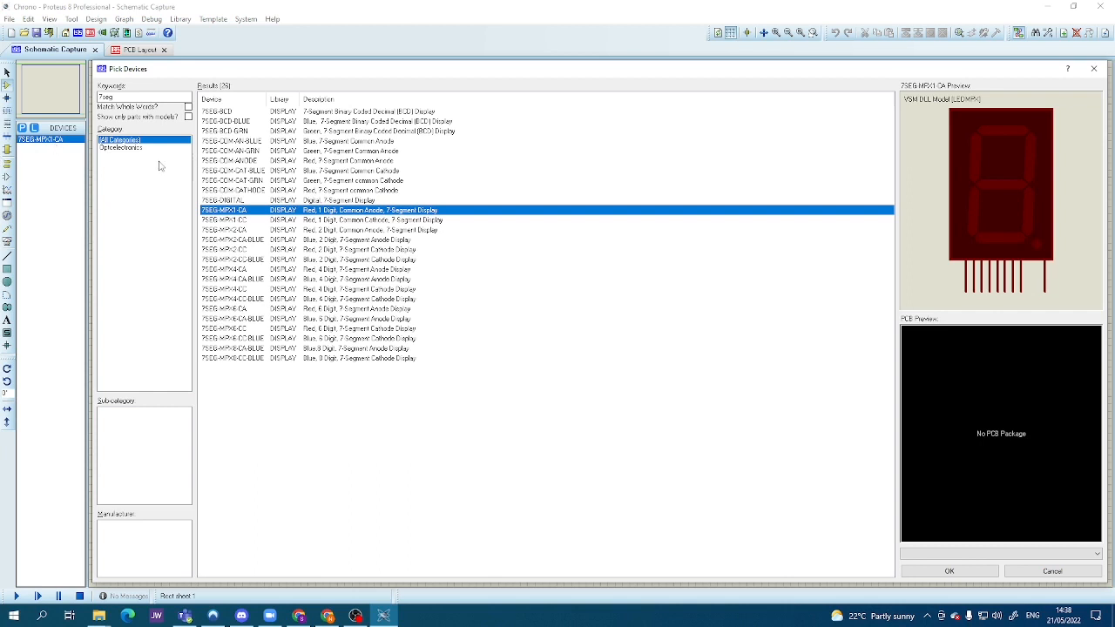
- Replace the previous search in the device library with the keyword "switch"
click(132, 97)
key(BackSpace)
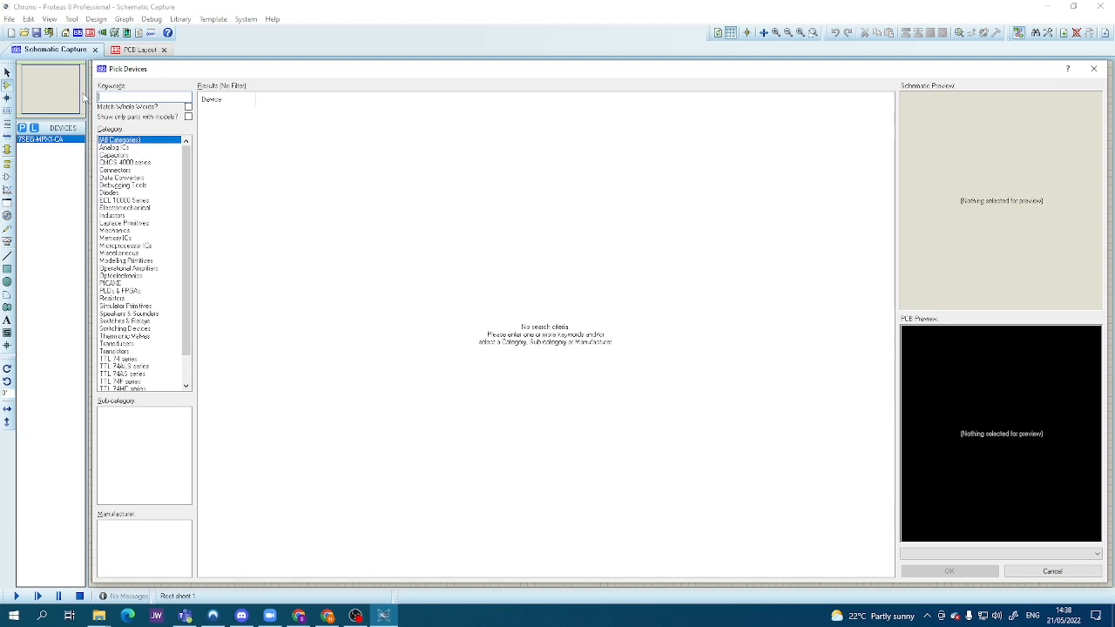
text(swi)
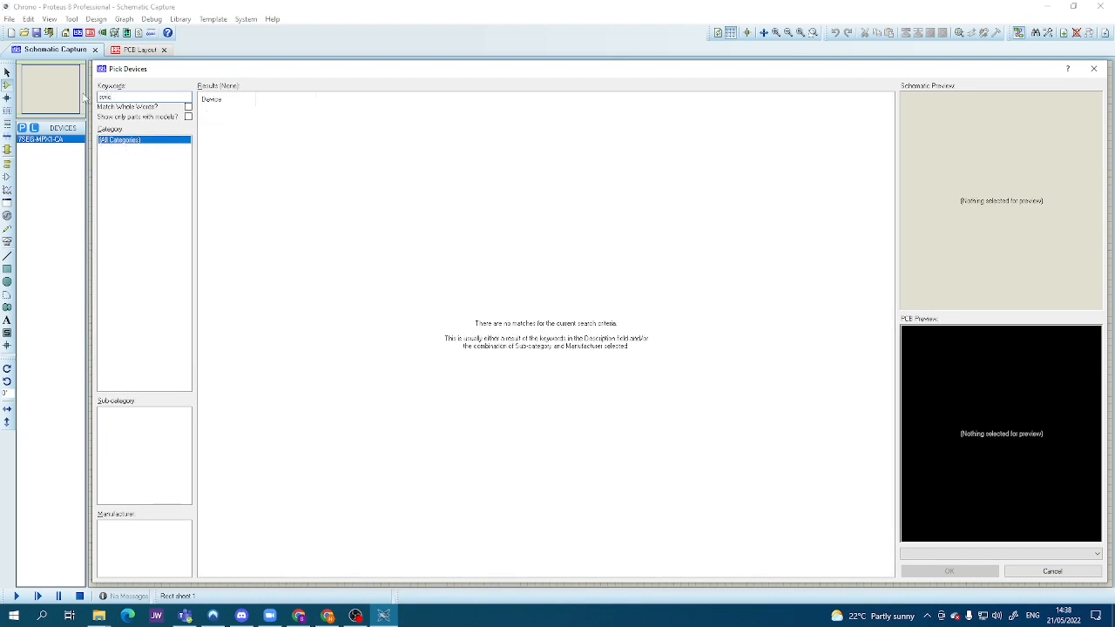
key(BackSpace)
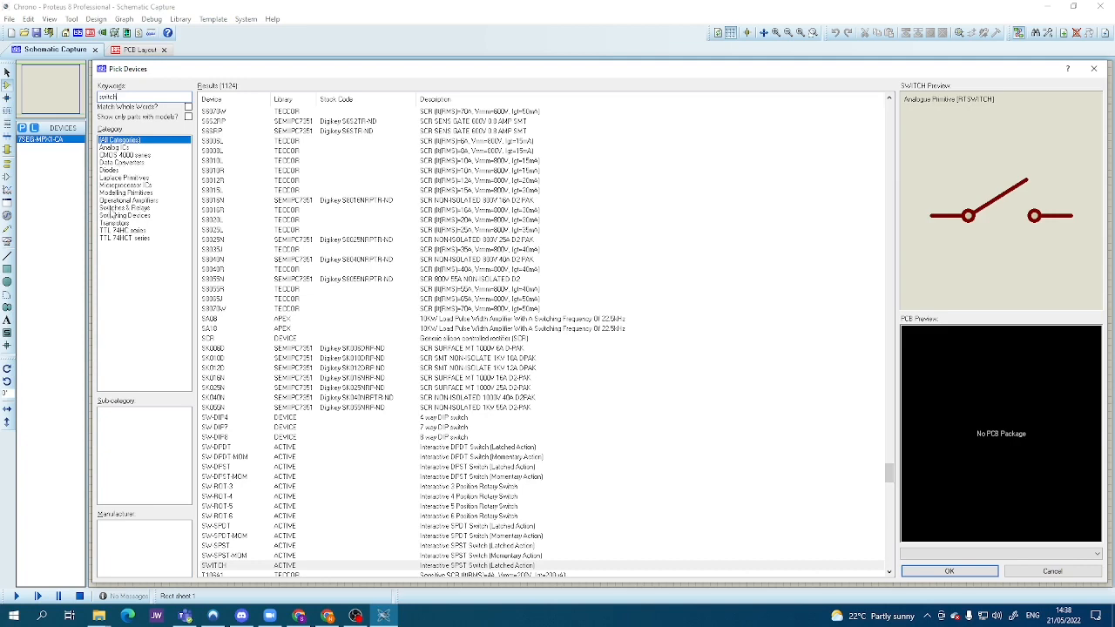
- Browse the Switches & Relays and Switching Devices categories, previewing several relay models, and return to all categories
click(111, 209)
click(214, 114)
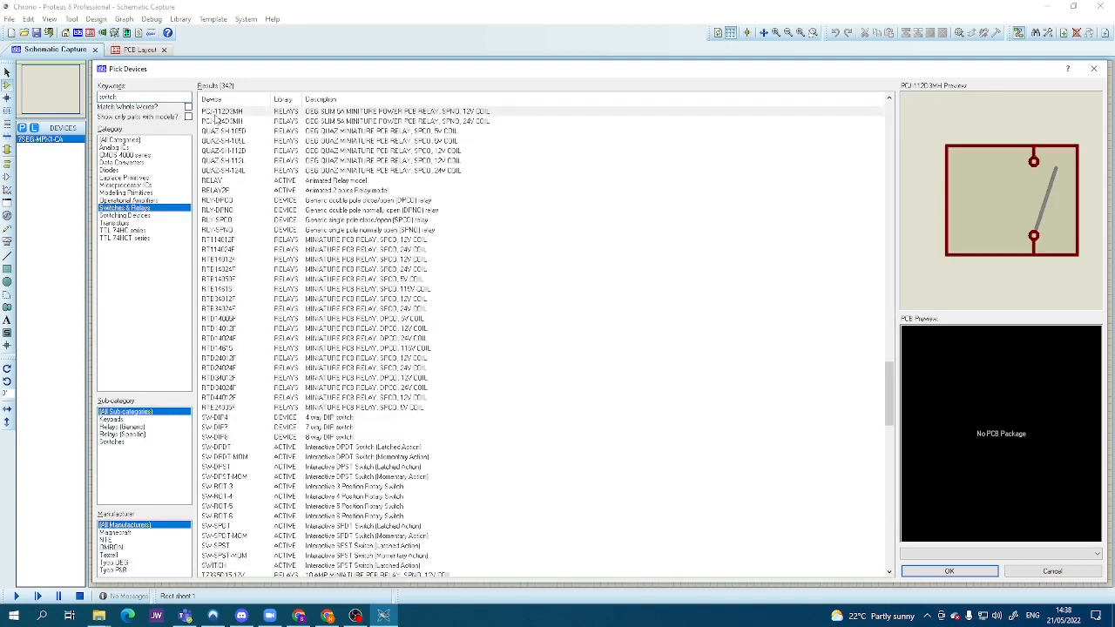
click(212, 142)
click(209, 161)
click(211, 181)
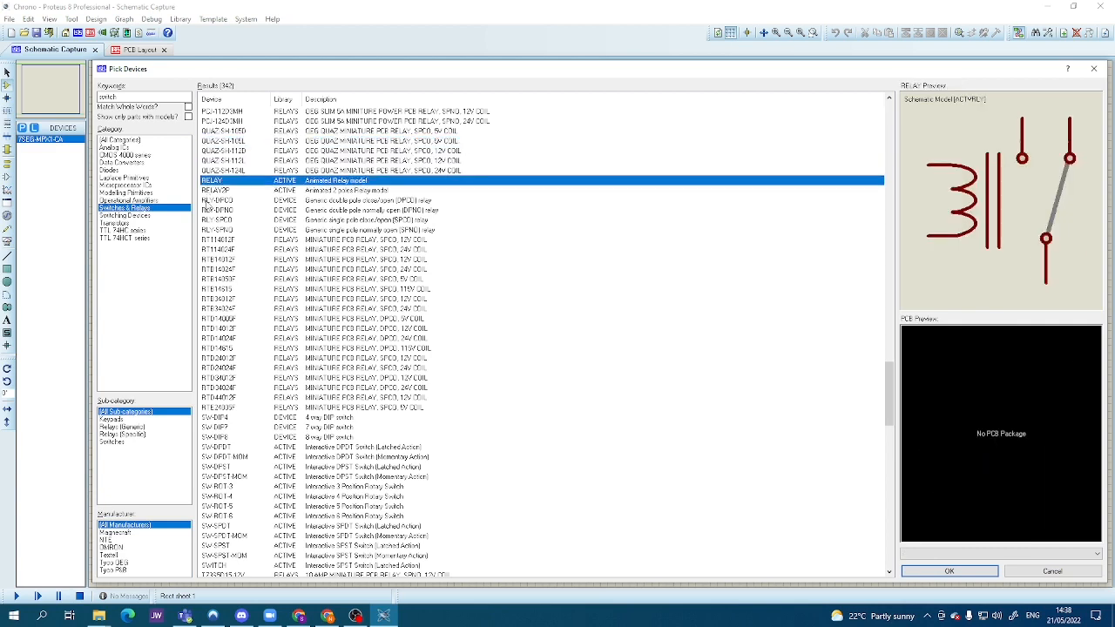
click(150, 217)
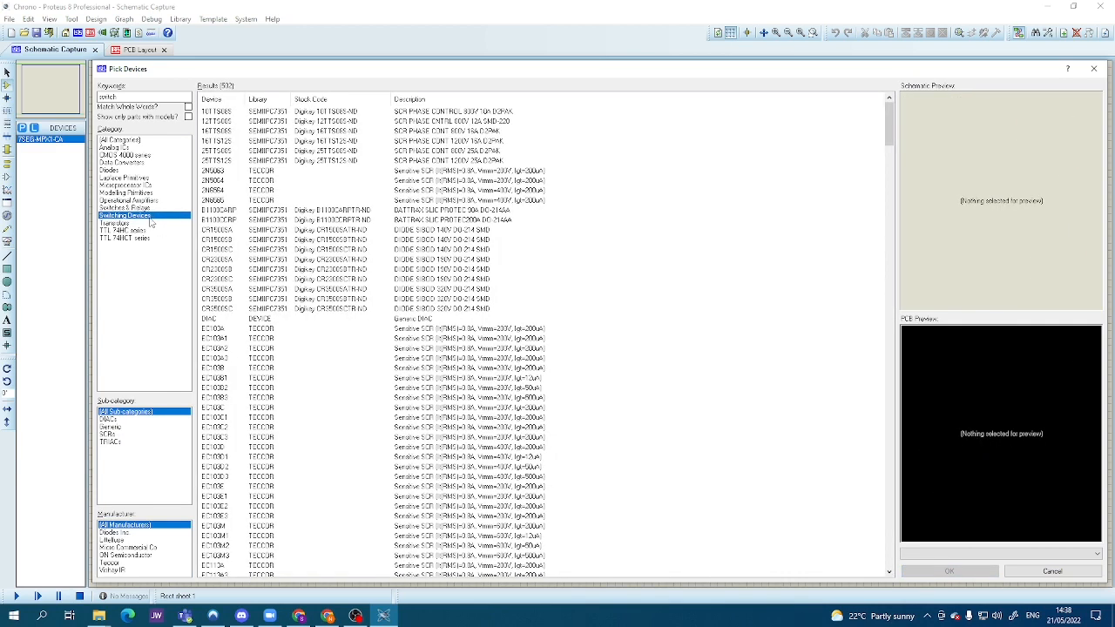
click(130, 140)
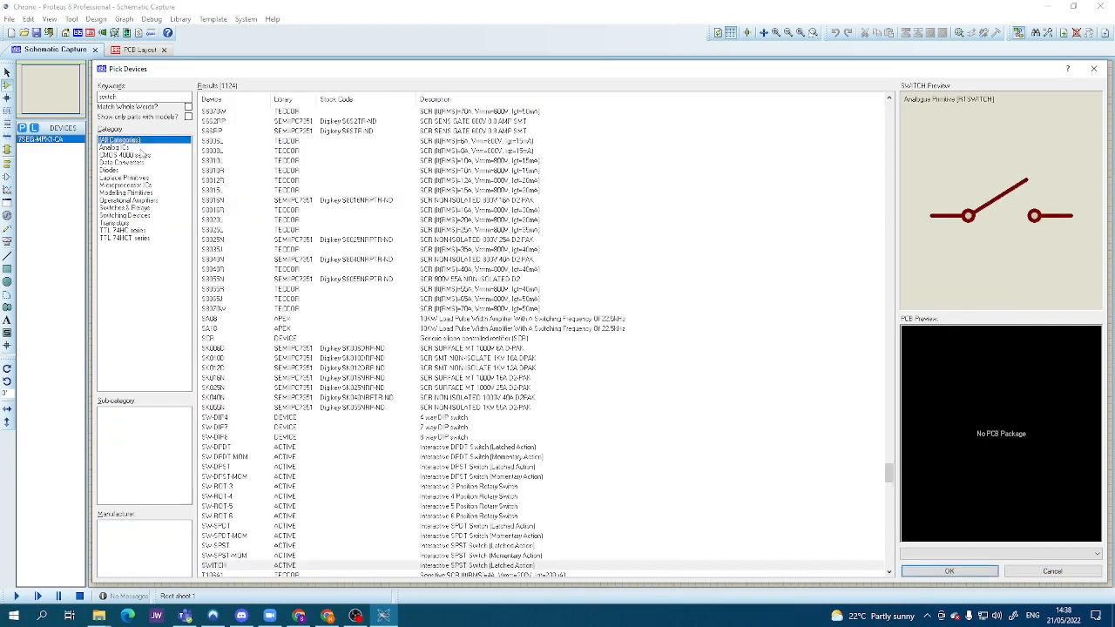
- Compare the interactive SPST and SPDT switches and add the latched-action SW-SPDT to the device list
scroll(251, 459, down, 3)
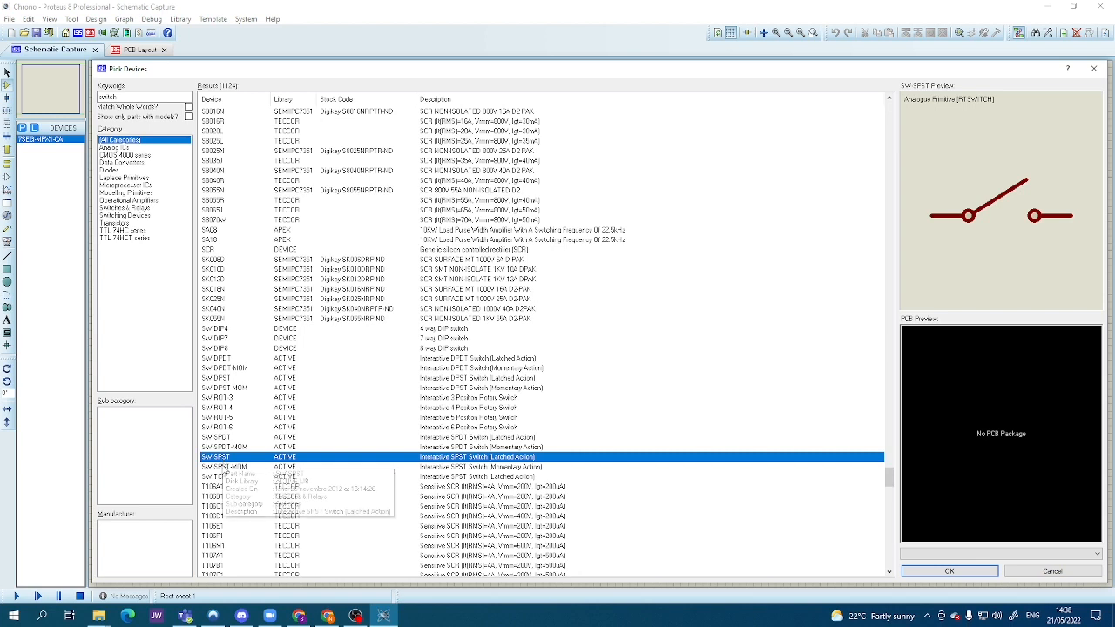
click(223, 467)
click(218, 438)
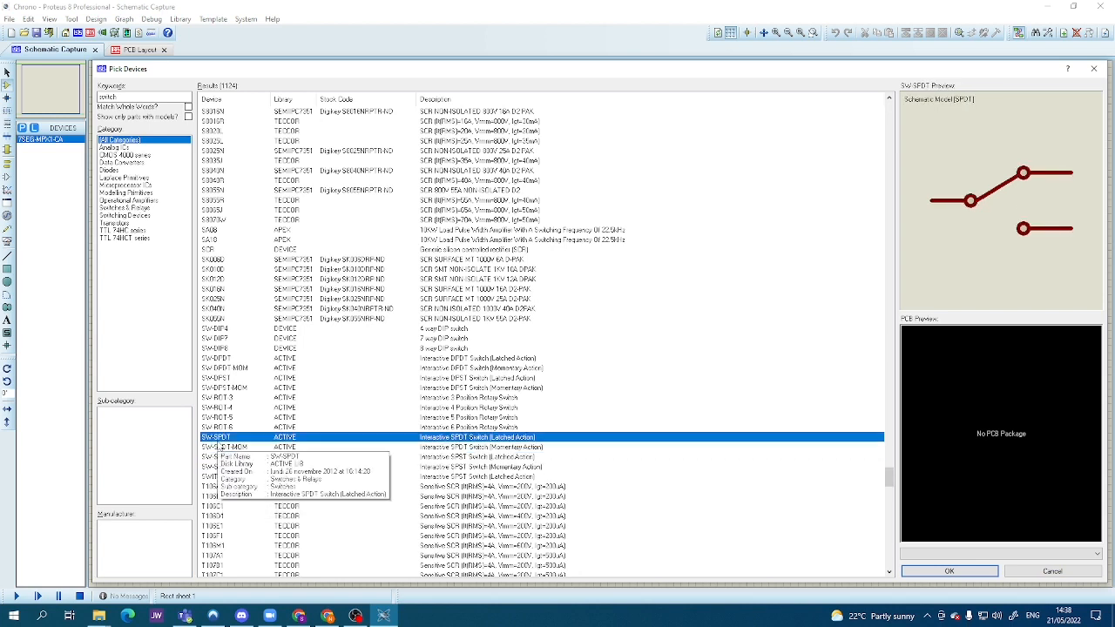
double_click(230, 439)
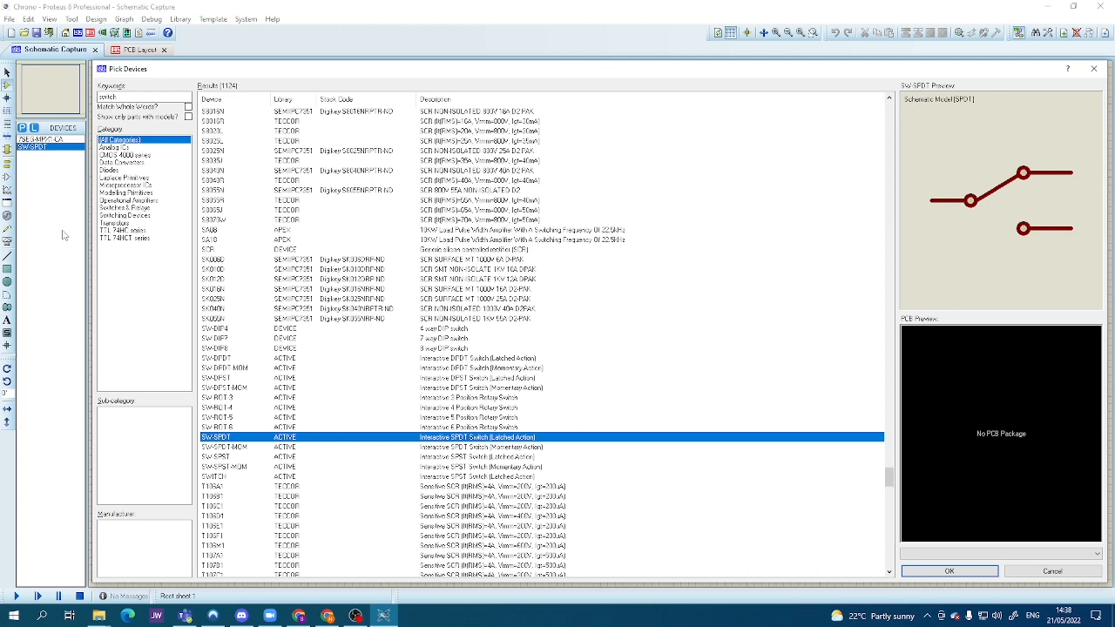
- Search the library for "7447" and add the 7447 BCD-to-seven-segment decoder/driver to the device list
drag(117, 97, 60, 94)
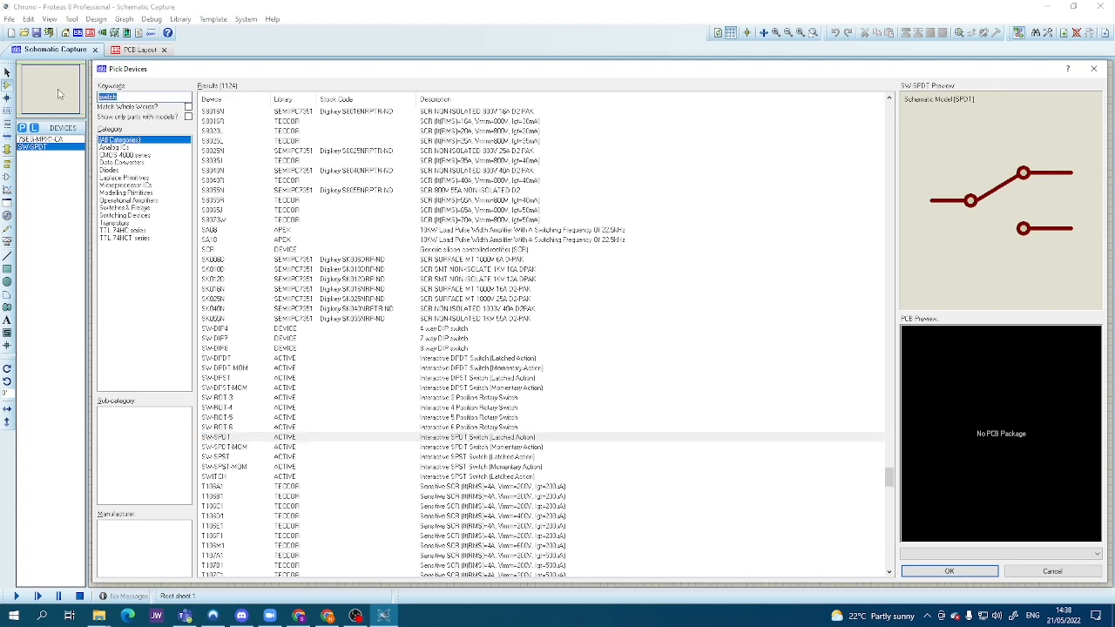
key(BackSpace)
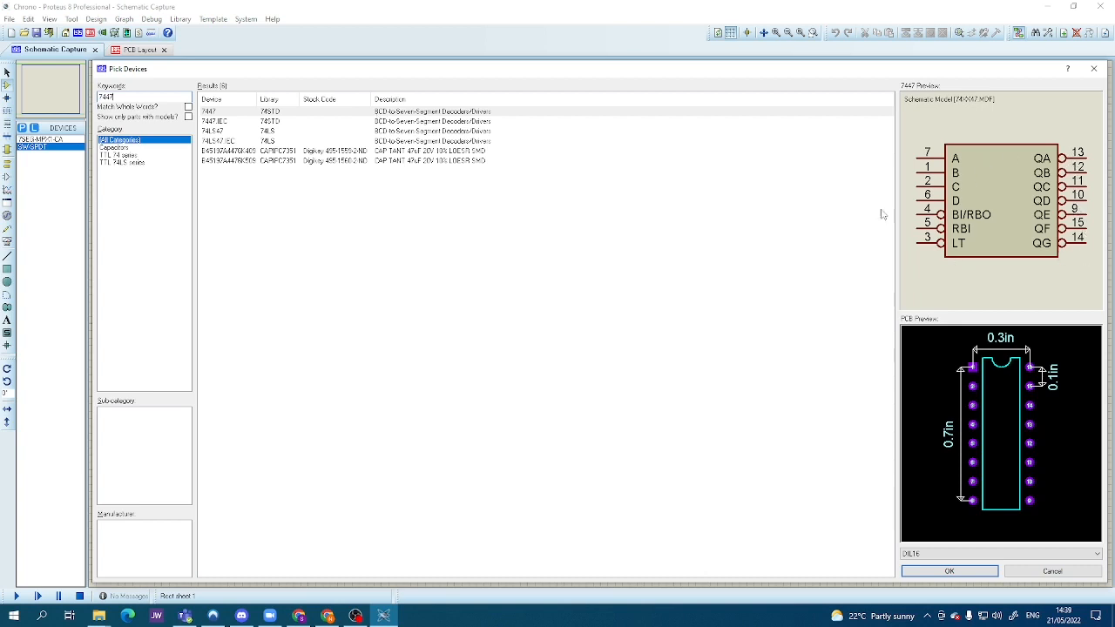
double_click(237, 115)
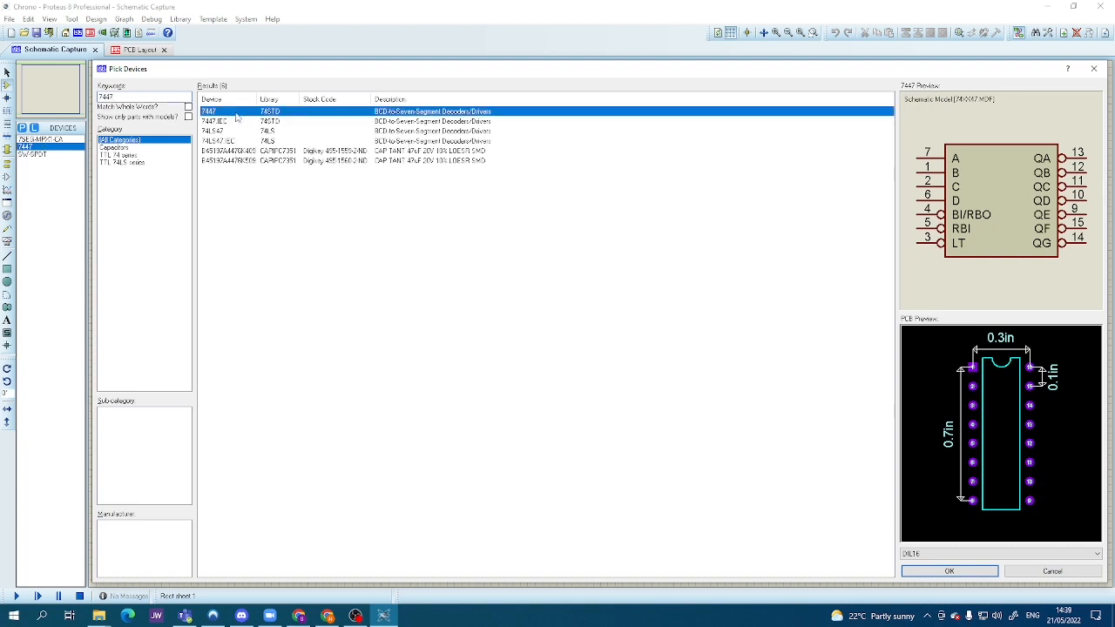
- Search the library for "4029", add the 4029 up/down counter to the device list, and close the device picker
click(132, 96)
drag(131, 97, 84, 99)
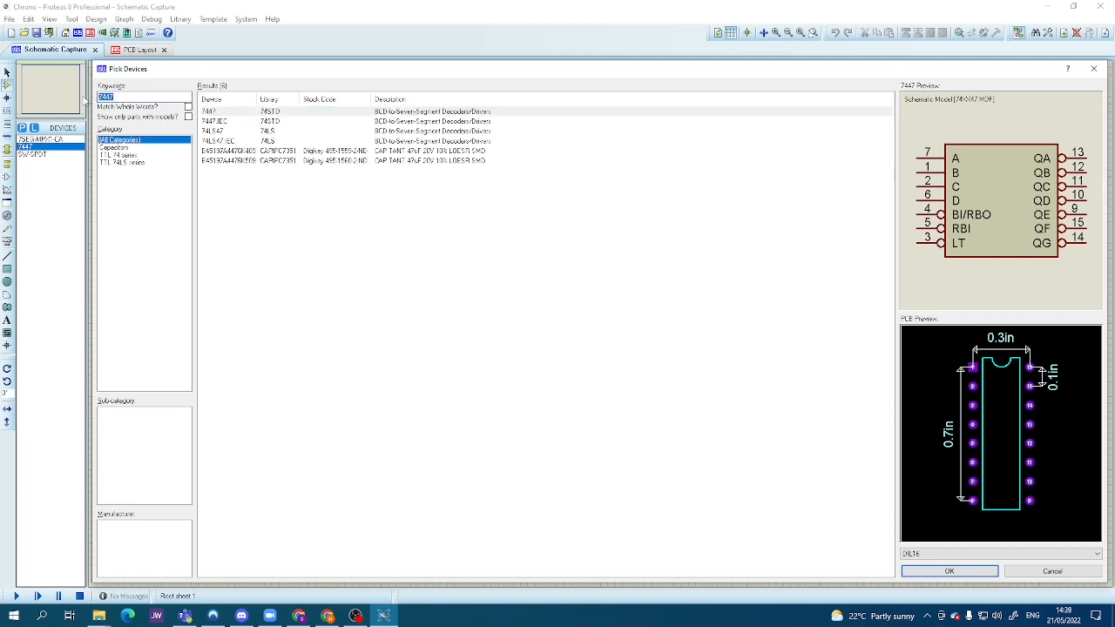
key(BackSpace)
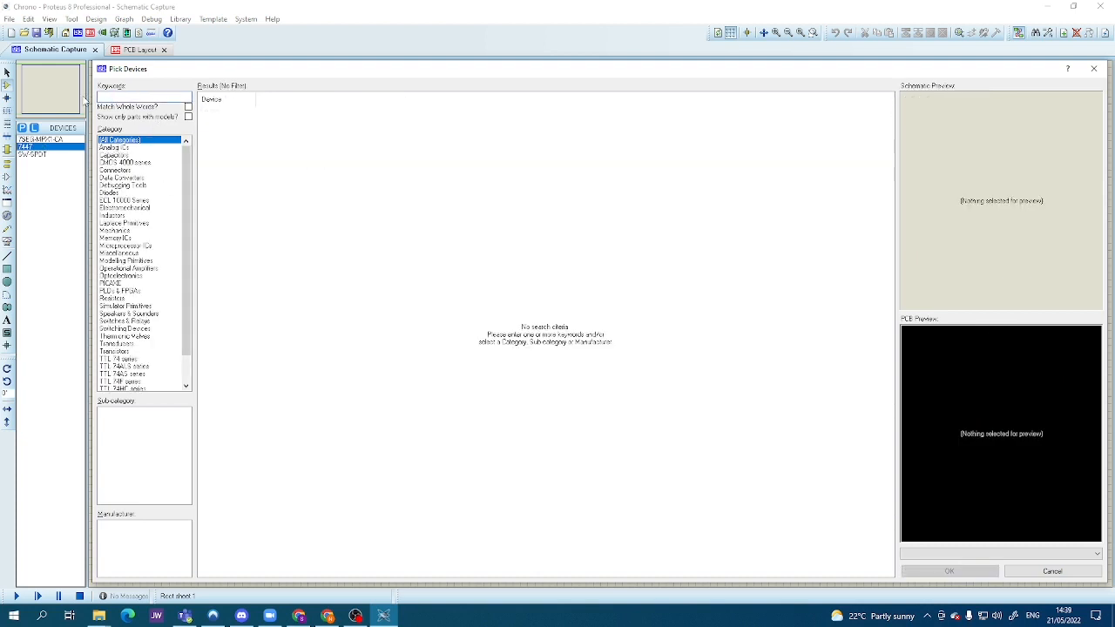
text(403)
text(9)
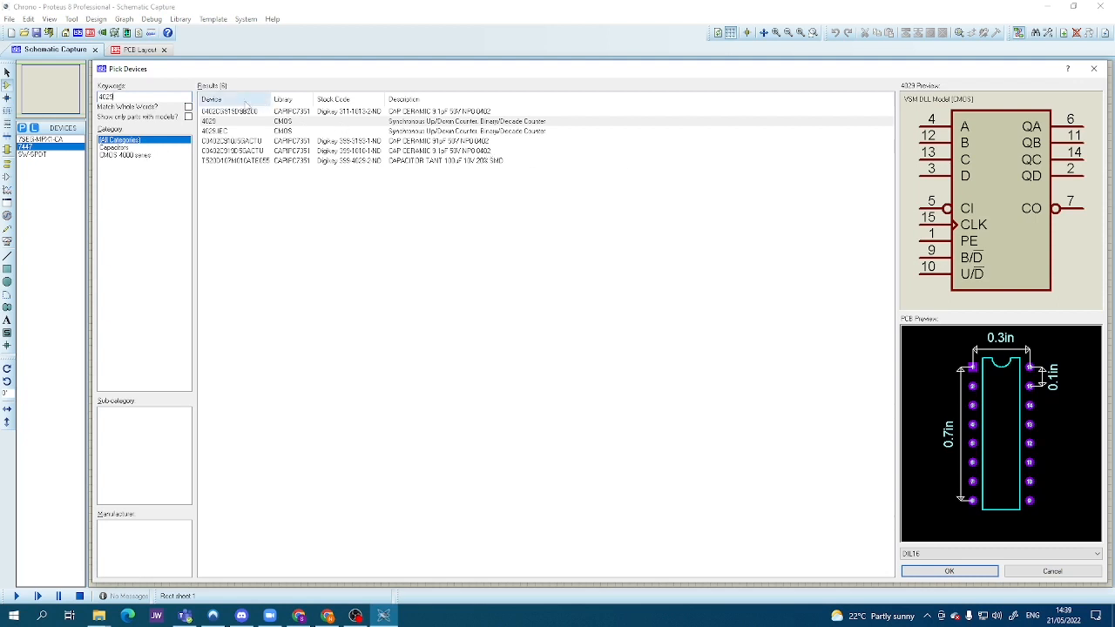
double_click(236, 123)
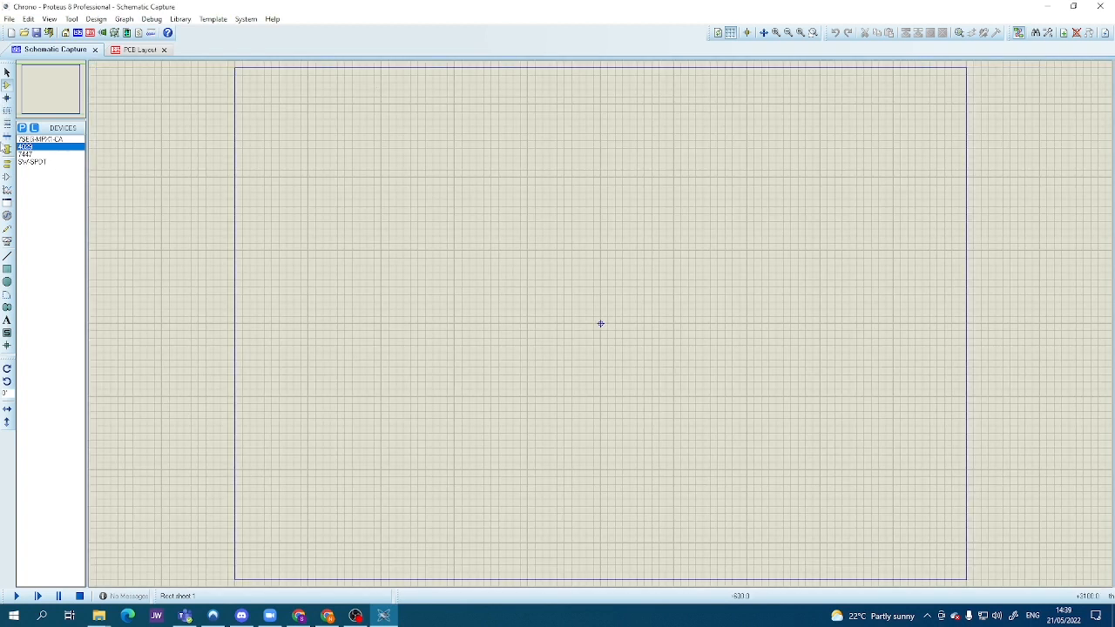
click(1094, 68)
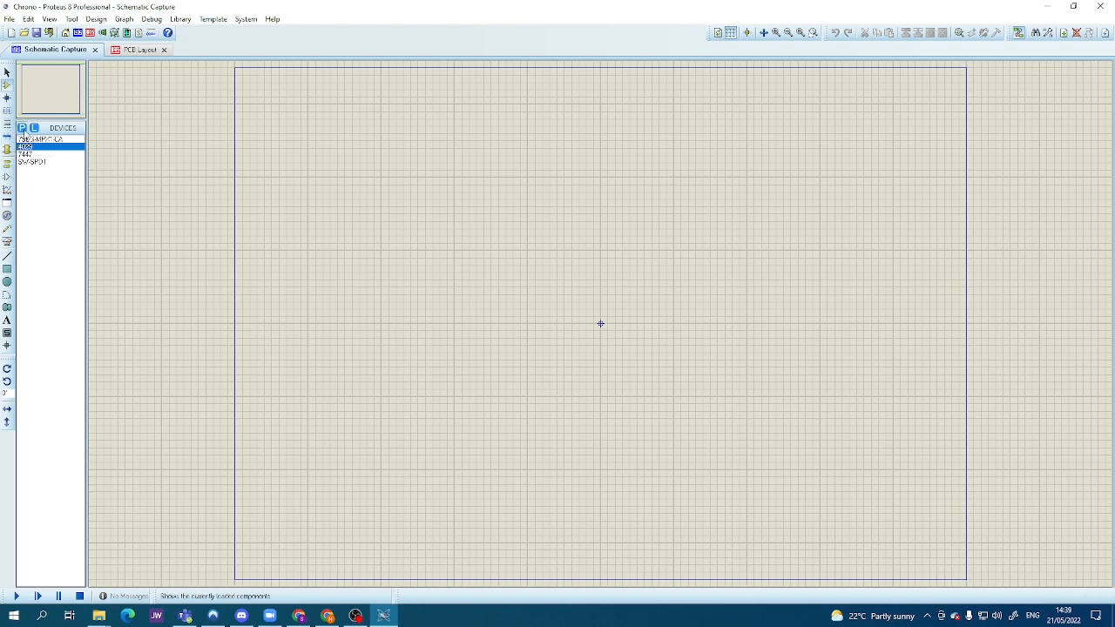
- Reopen the device picker, search for "batte", add the multi-cell BATTERY to the device list, and close the picker
click(23, 128)
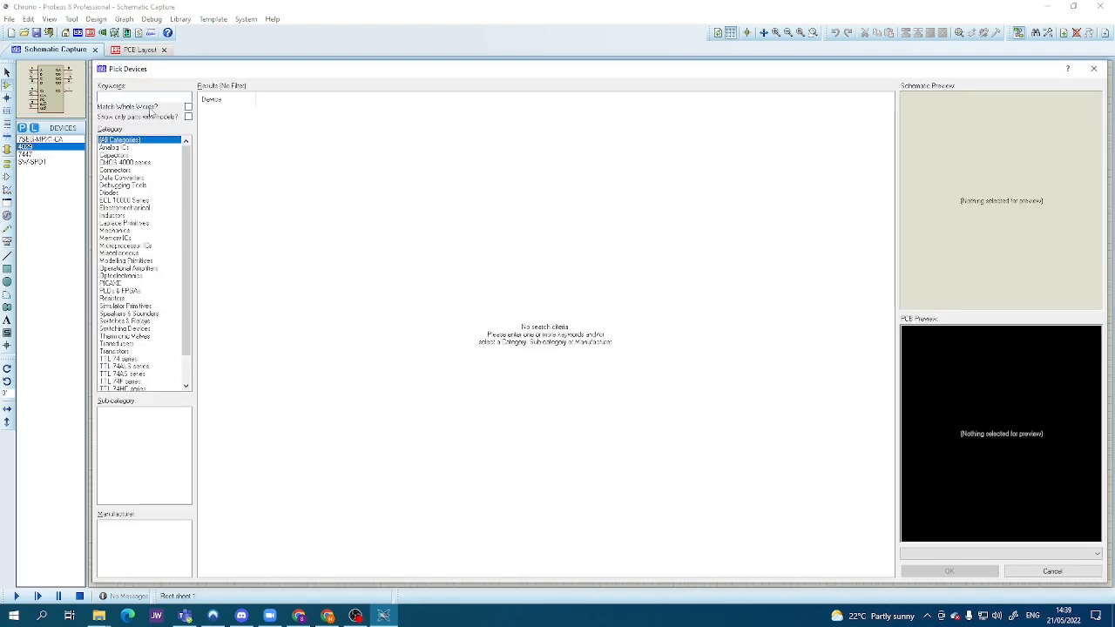
text(bd)
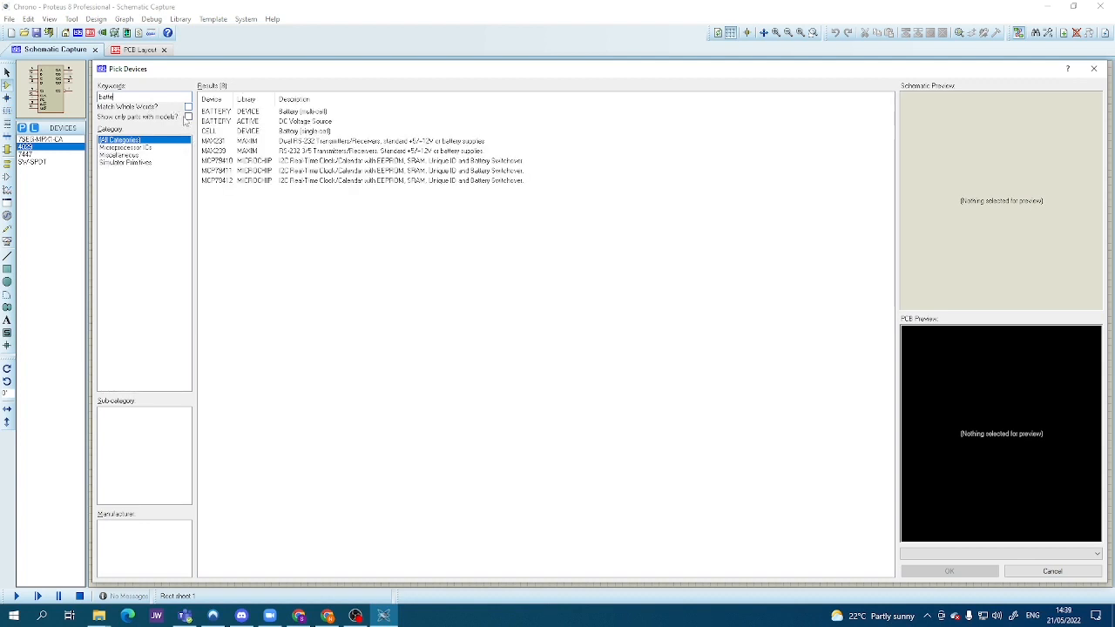
click(220, 112)
double_click(220, 113)
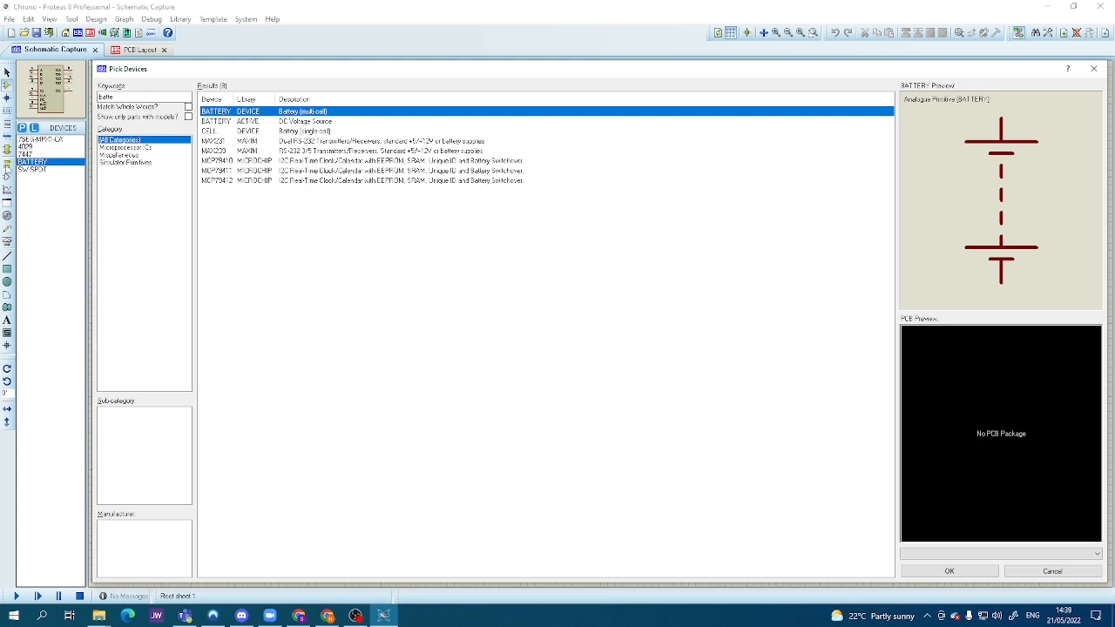
click(1094, 68)
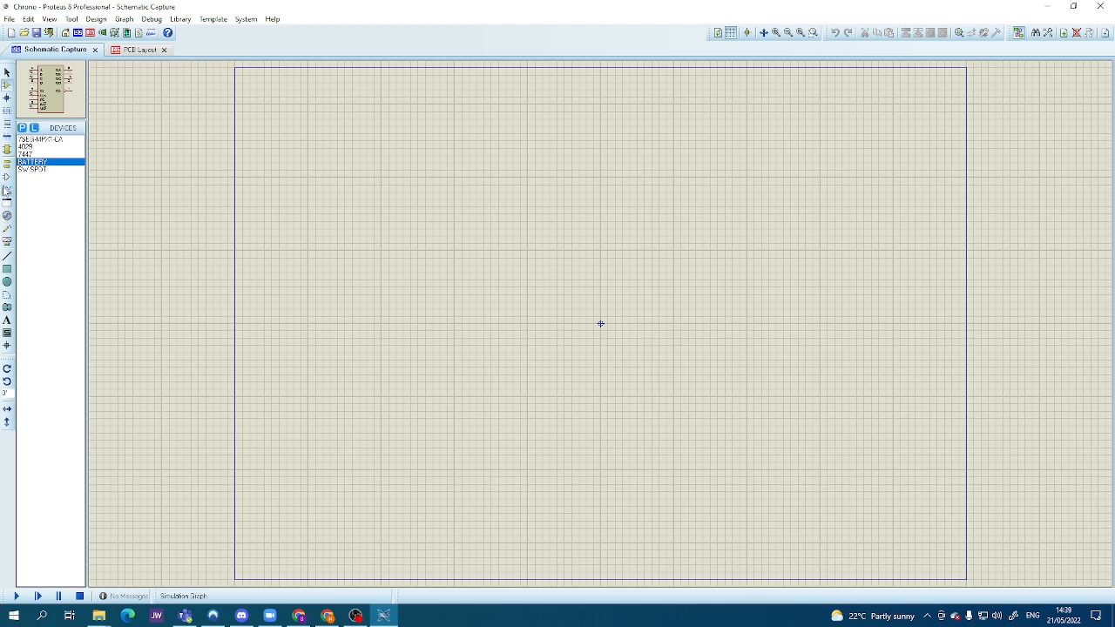
- Place one BATTERY on the schematic near the sheet's left edge, above mid-height
double_click(45, 164)
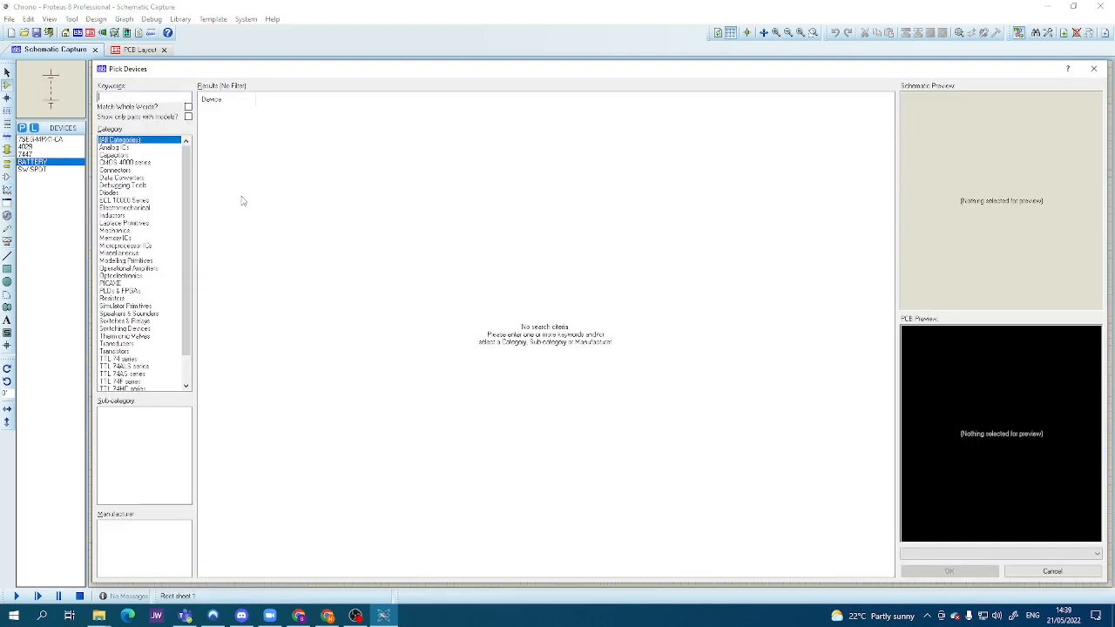
click(1095, 69)
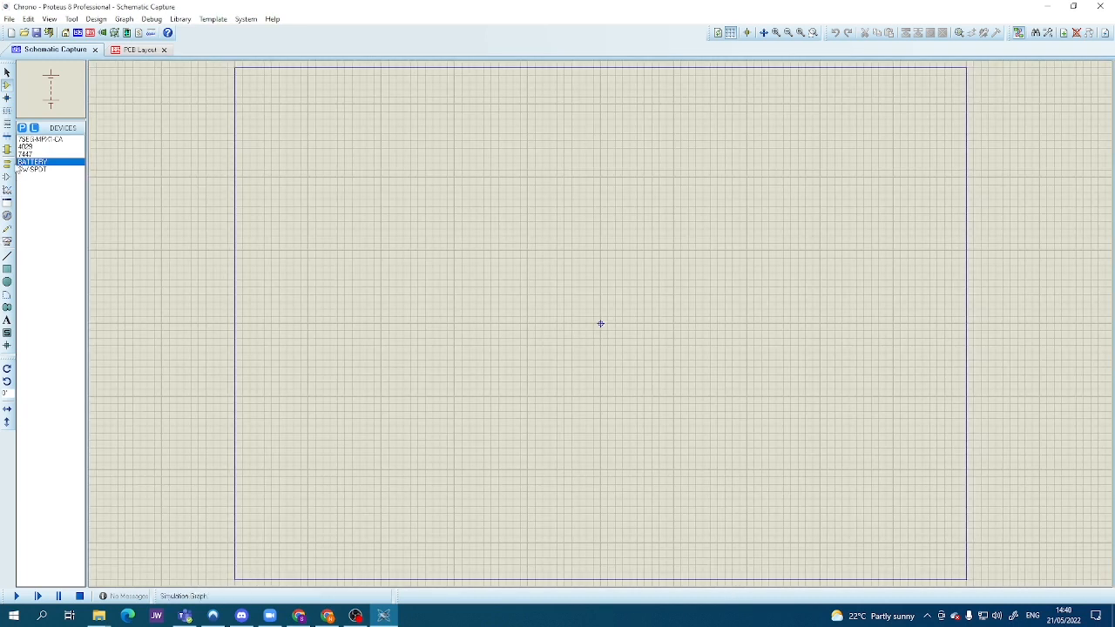
click(296, 234)
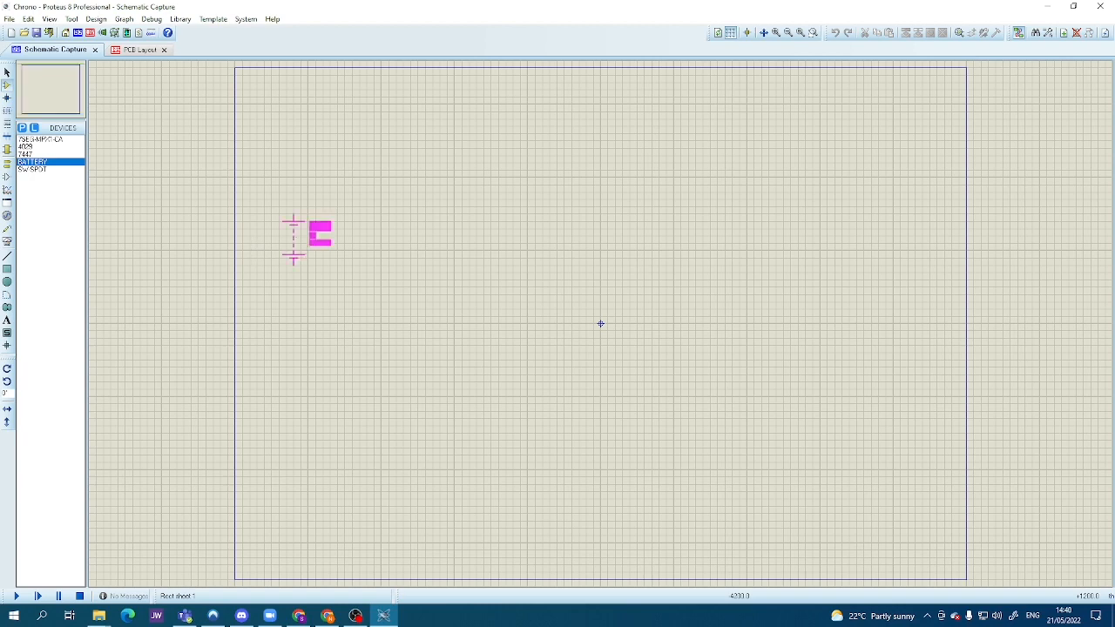
click(289, 263)
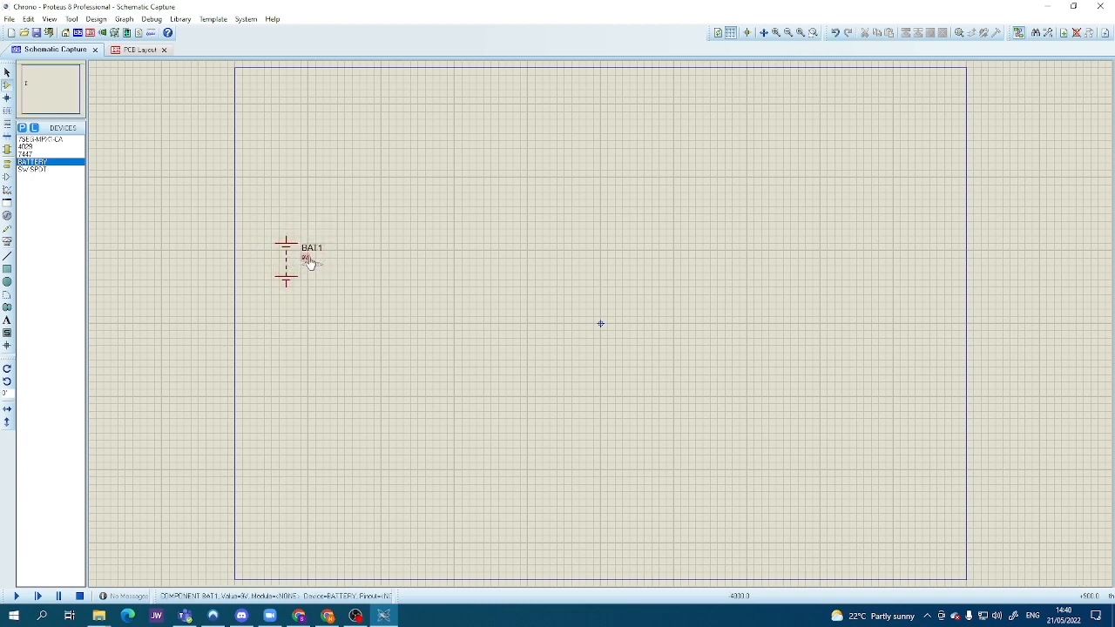
- Set the battery's part value to 5V
double_click(311, 261)
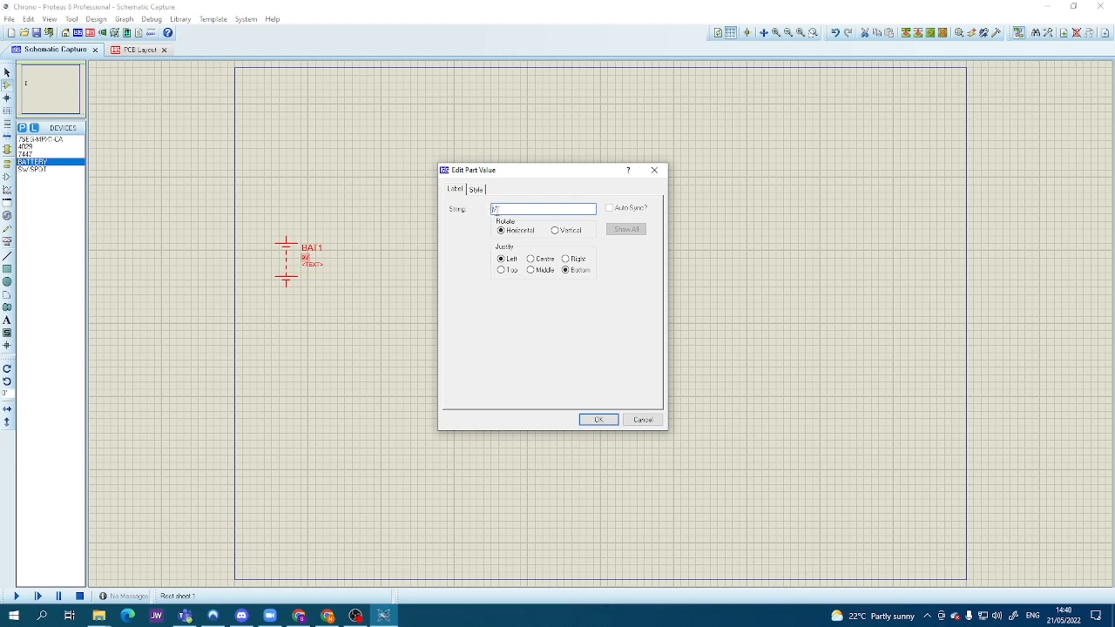
text(5V)
click(598, 419)
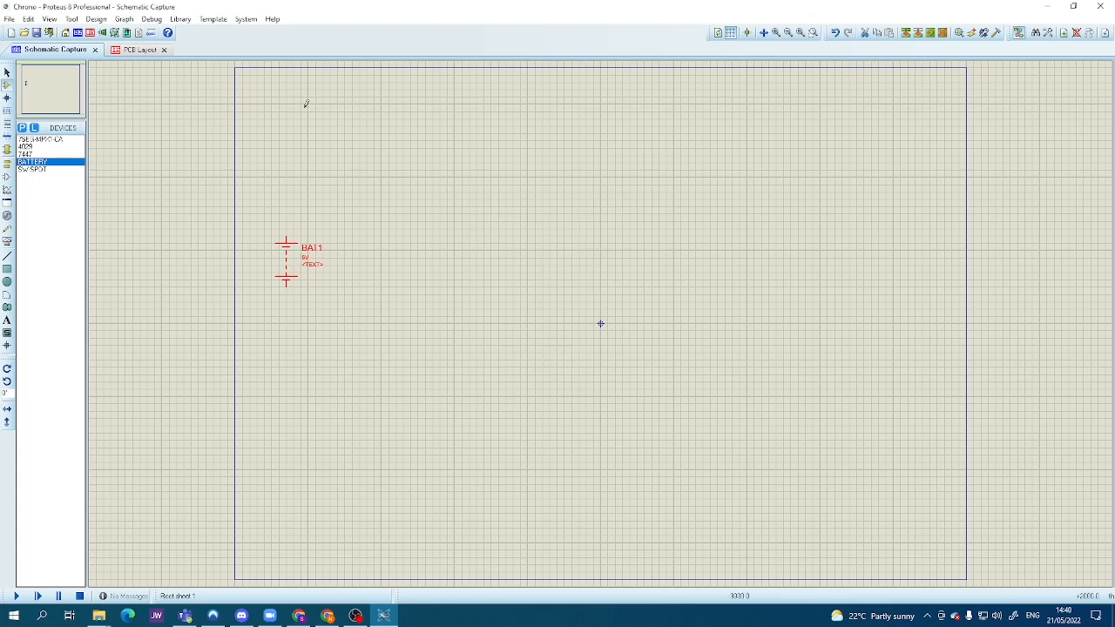
- Examine the battery's part properties script through its <TEXT> label and close it without making changes
double_click(318, 273)
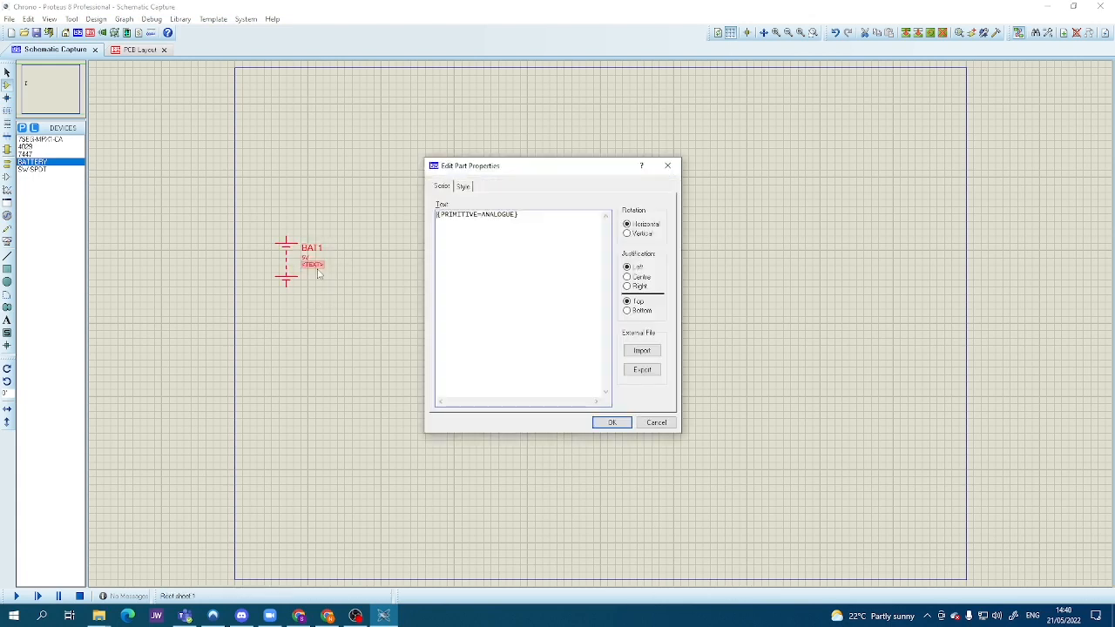
click(673, 165)
click(335, 266)
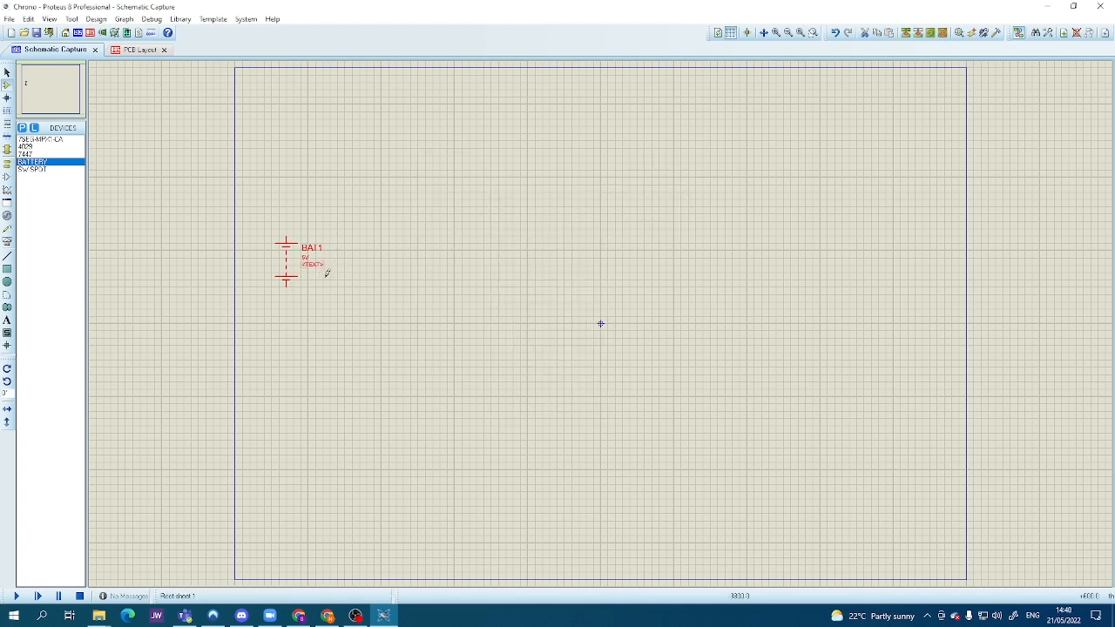
click(324, 274)
click(321, 273)
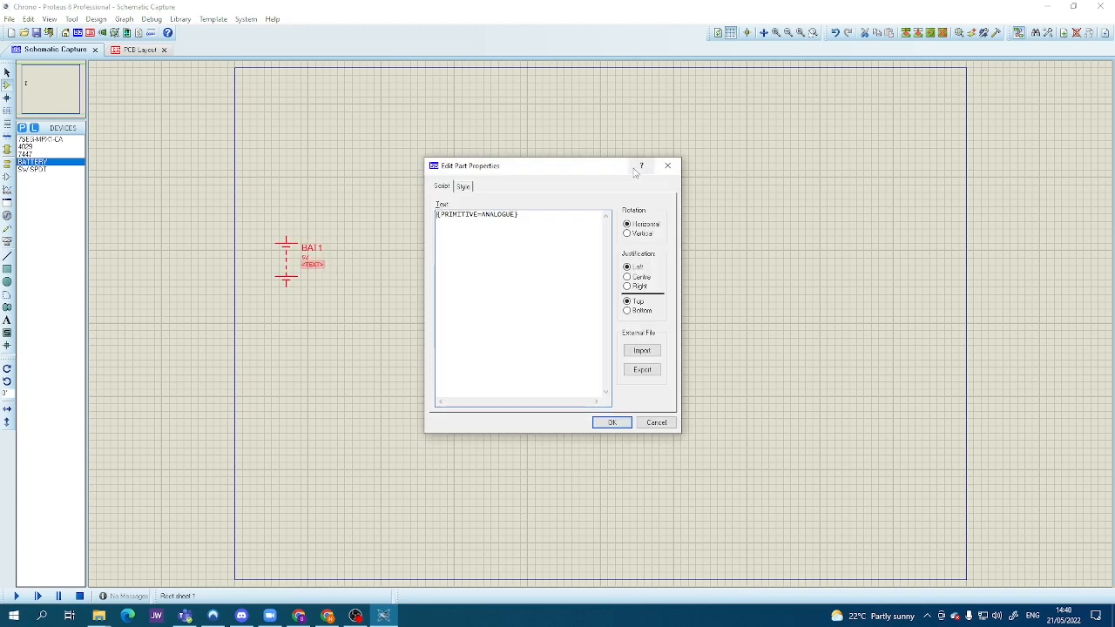
click(668, 165)
- Decompose the battery into its separate elements and select its text script holding the name, prefix and value
right_click(319, 260)
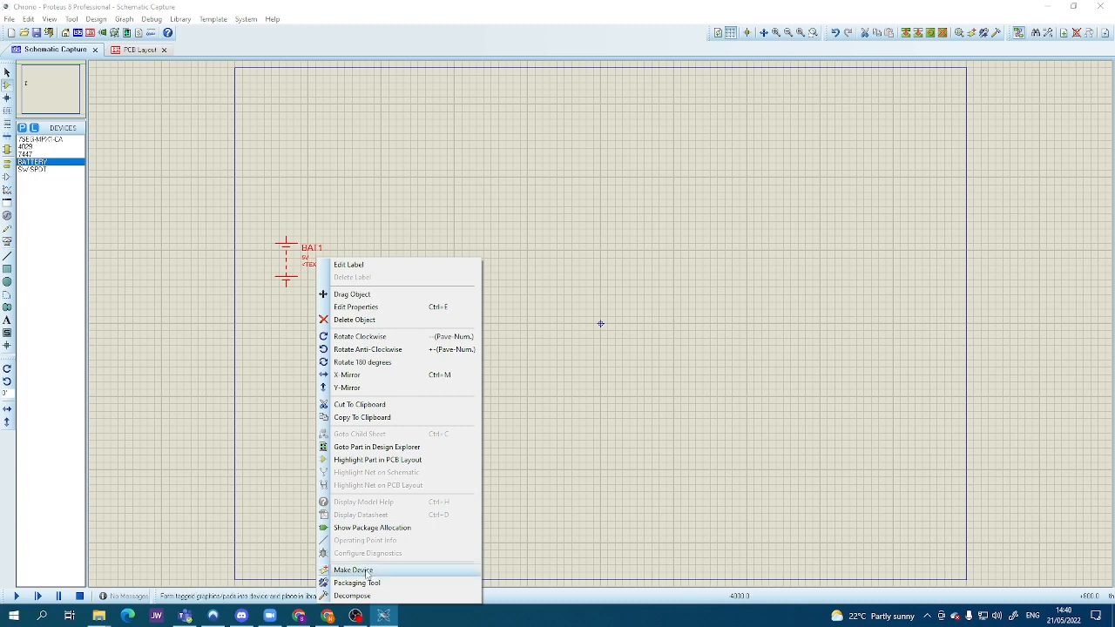
click(350, 596)
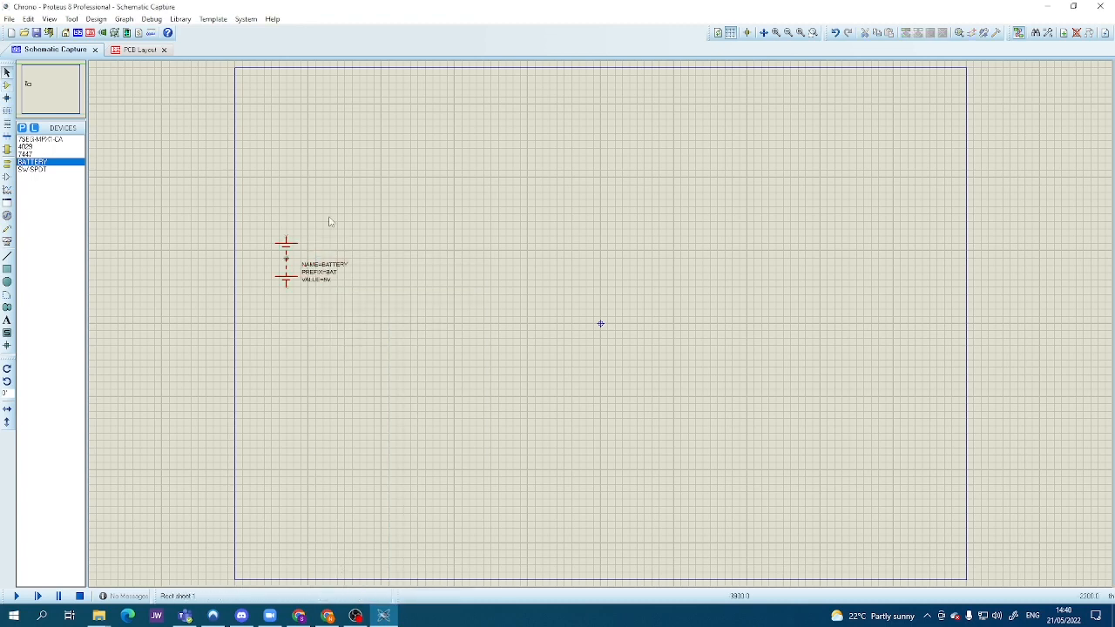
click(323, 280)
right_click(322, 278)
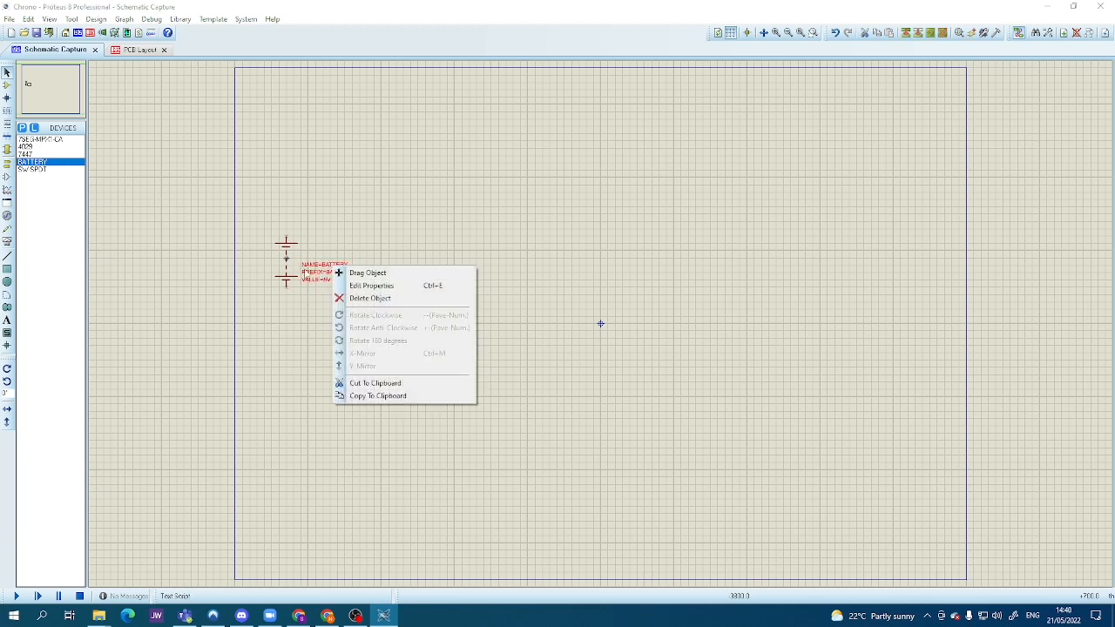
click(314, 288)
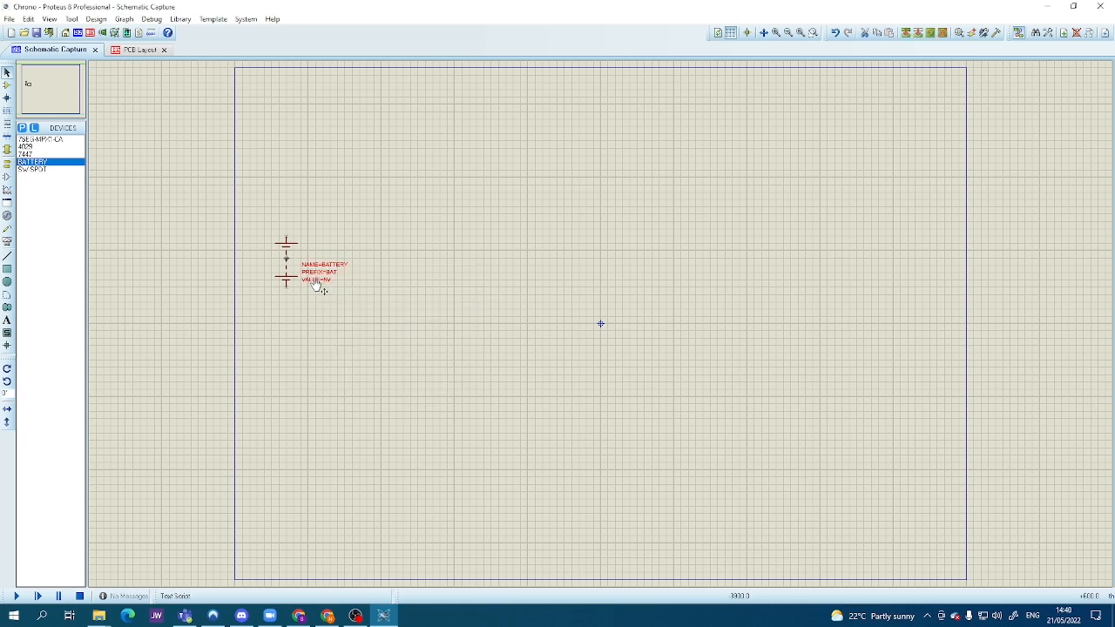
- Undo the battery's decomposition
key(ctrl+z)
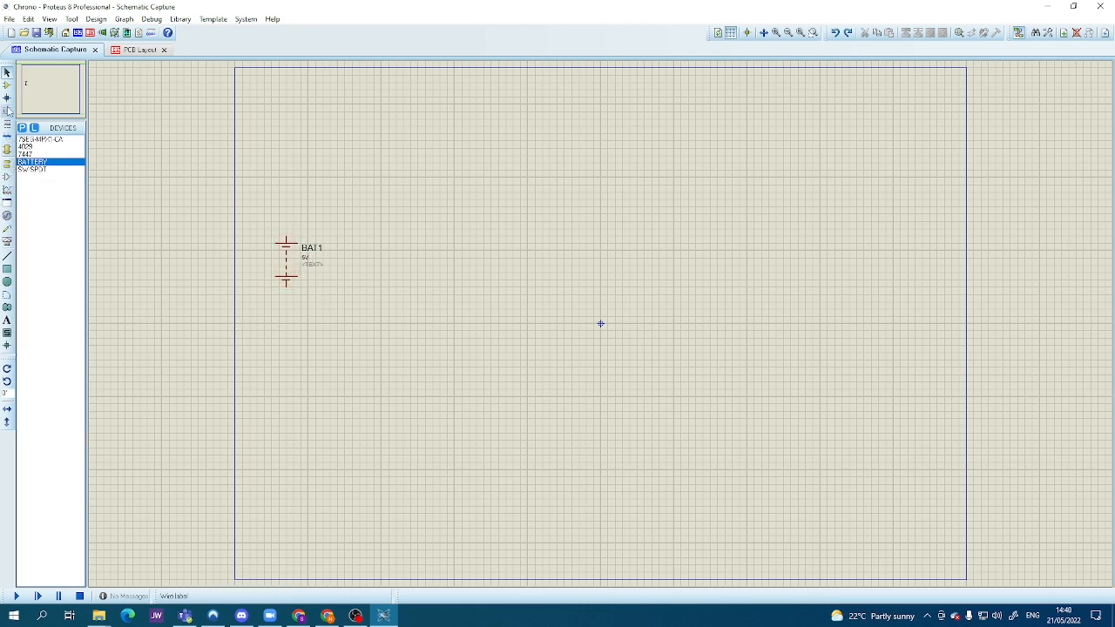
- Place a GROUND terminal below the battery and wire it to the battery's lower pin
click(6, 165)
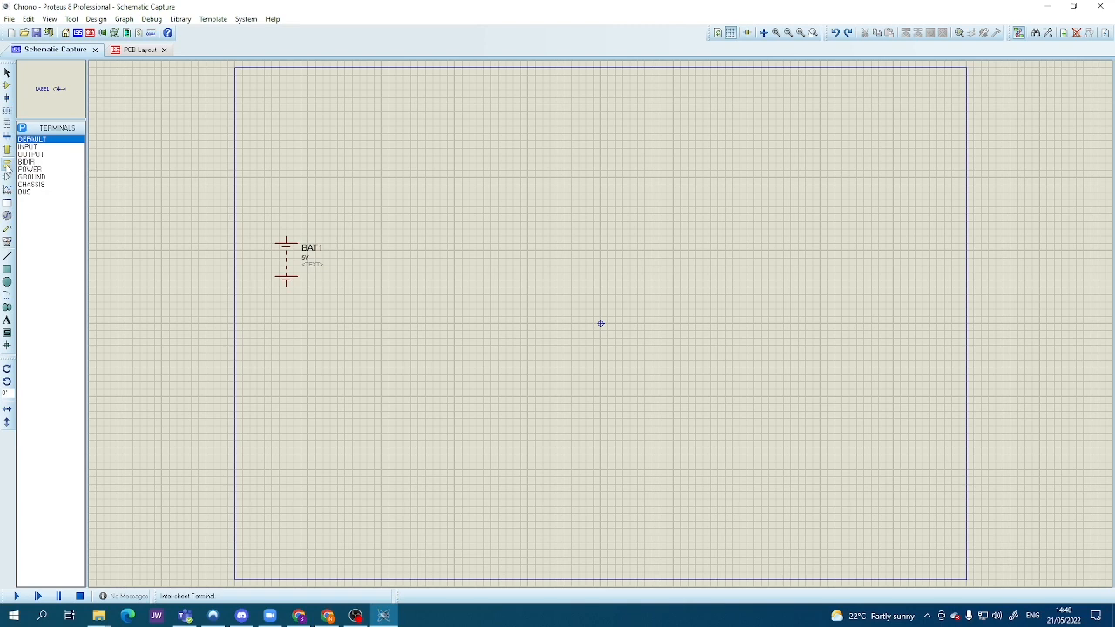
click(31, 185)
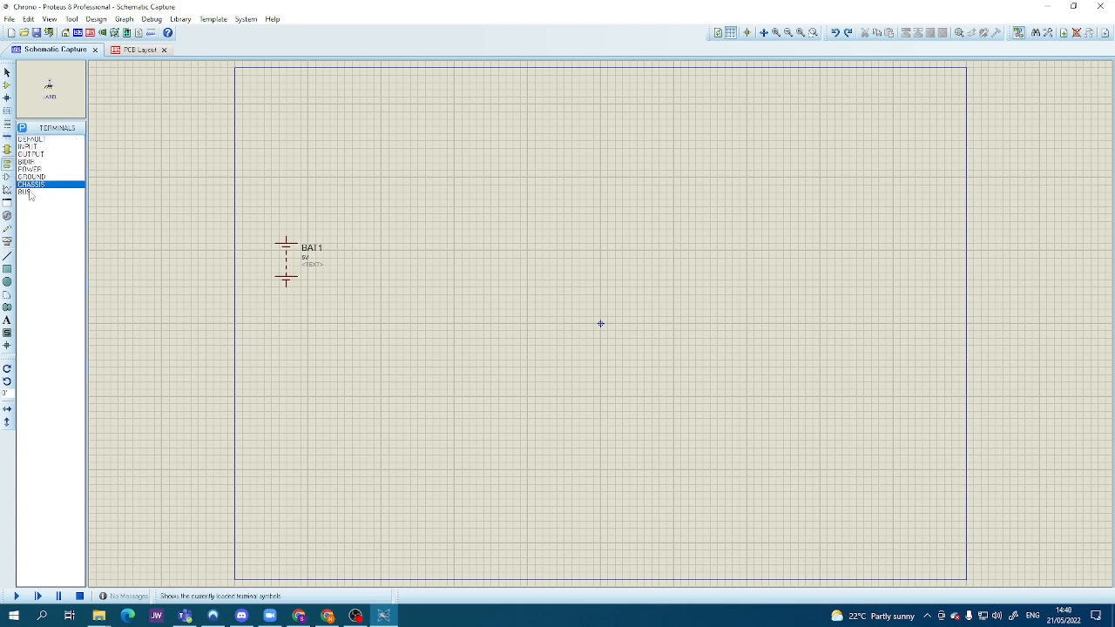
click(33, 177)
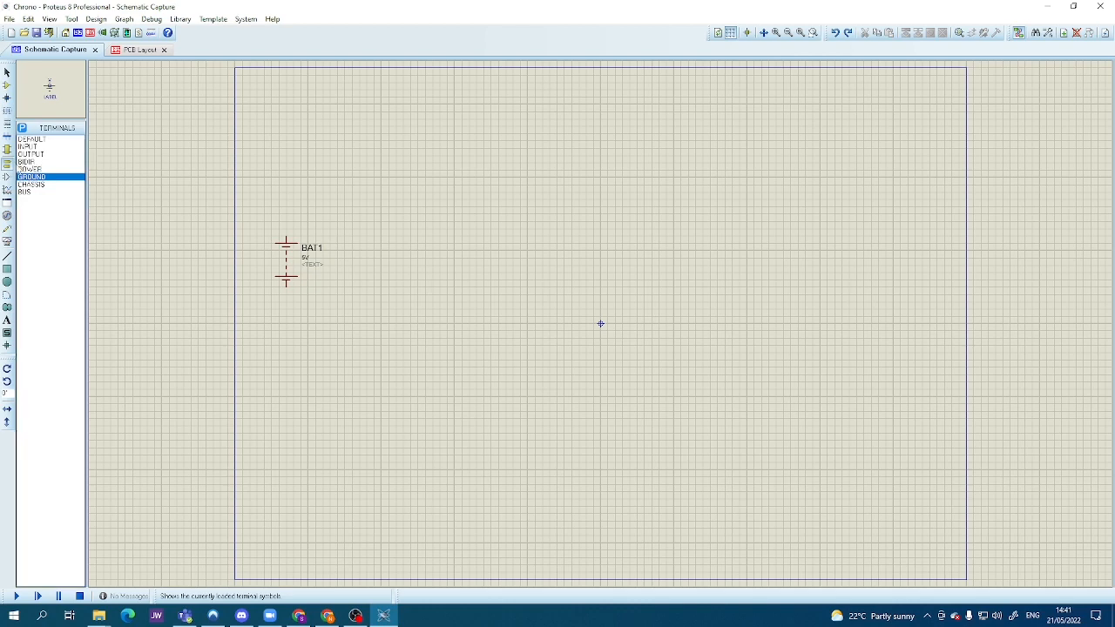
click(311, 302)
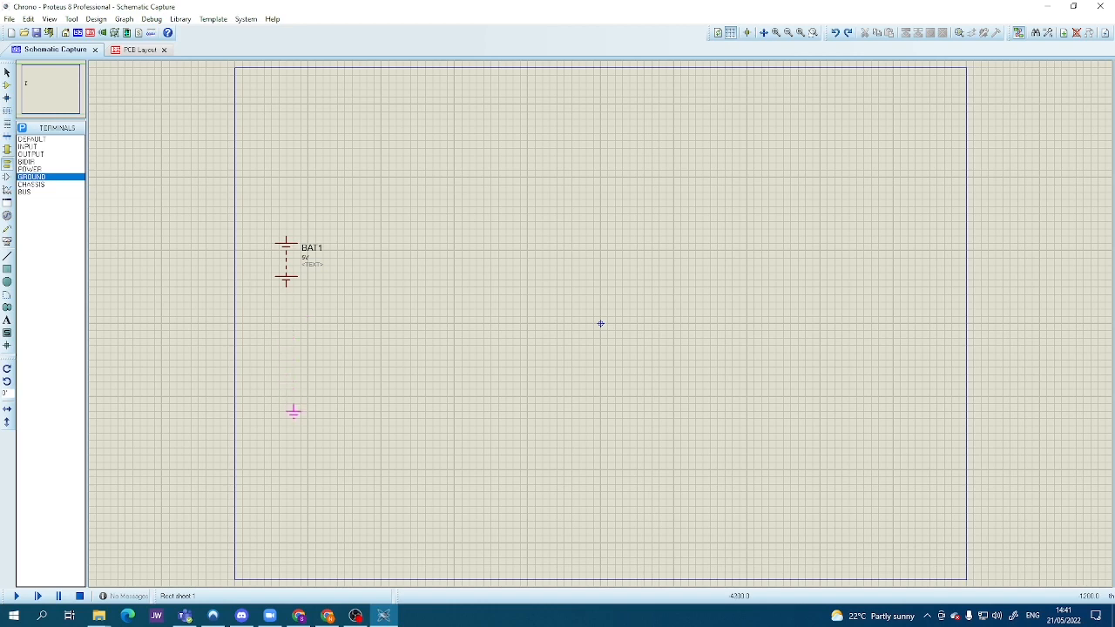
click(286, 408)
click(285, 403)
click(286, 285)
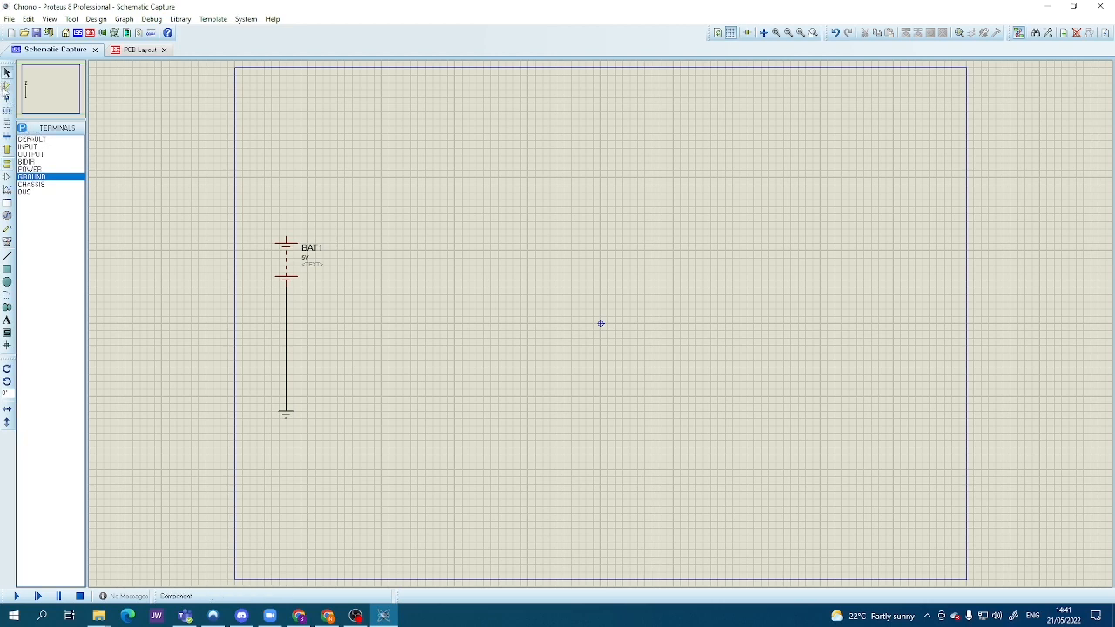
- Place two 4029 counters in a vertical column slightly right of the sheet's centre
click(7, 86)
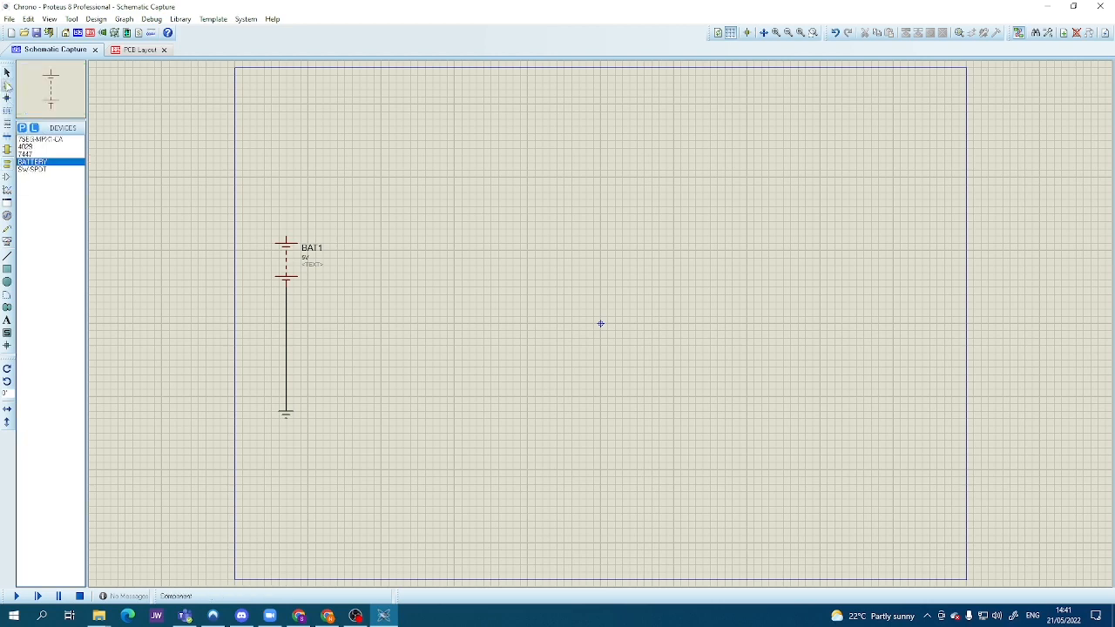
click(35, 147)
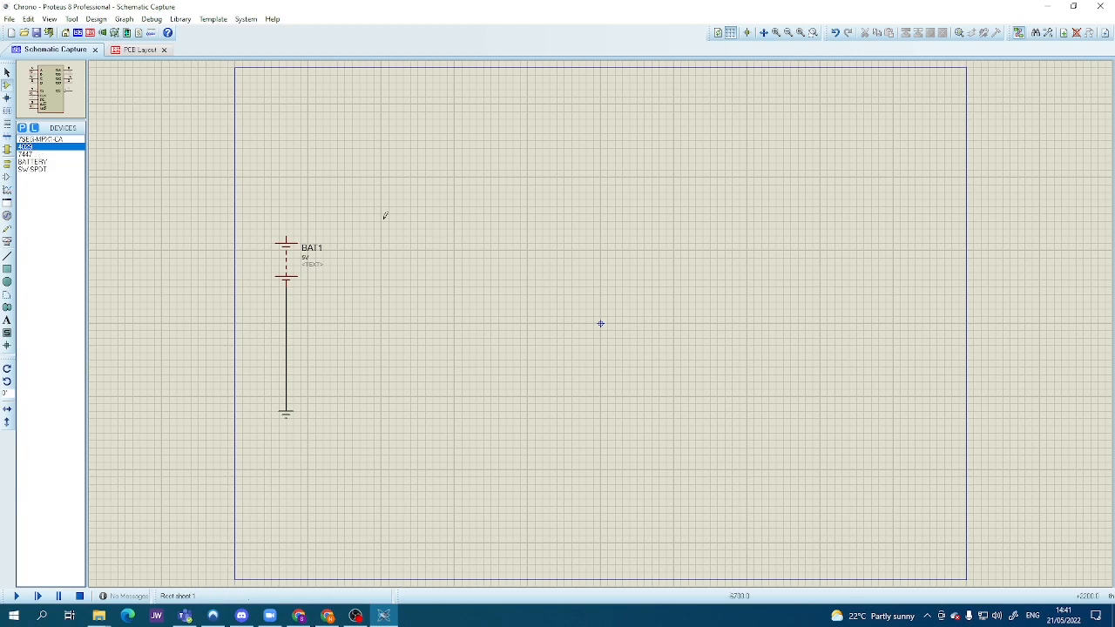
click(614, 190)
click(614, 190)
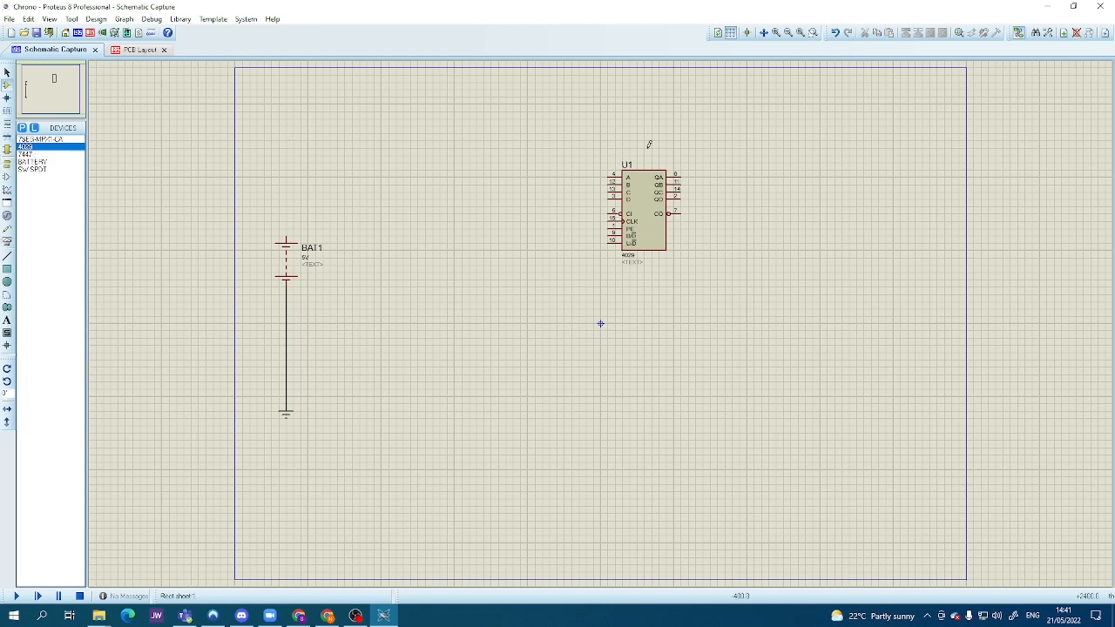
click(729, 336)
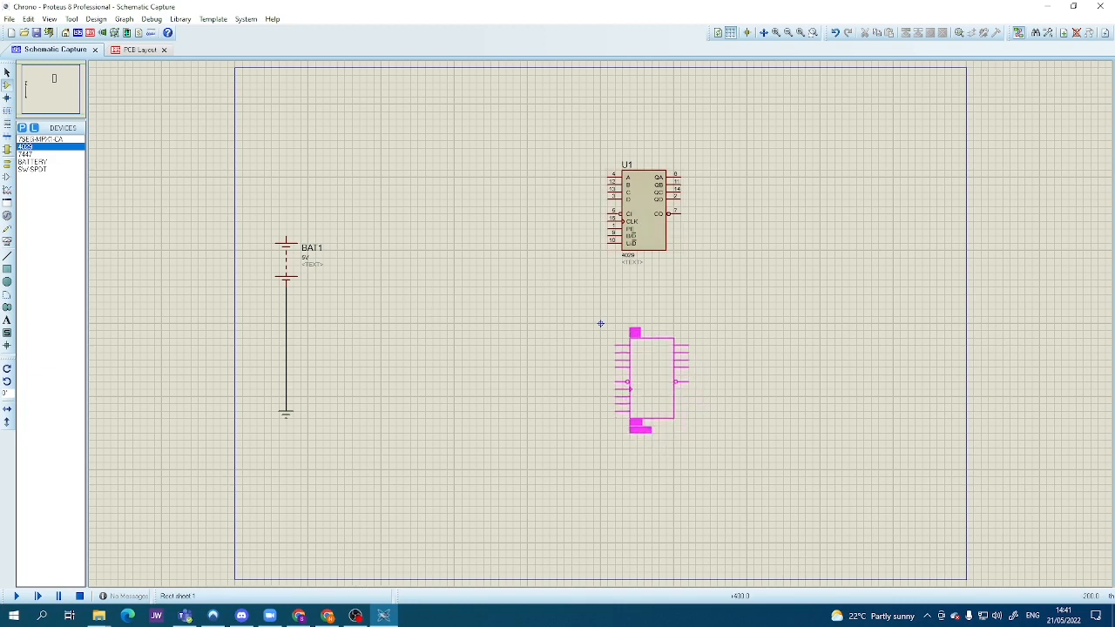
click(601, 323)
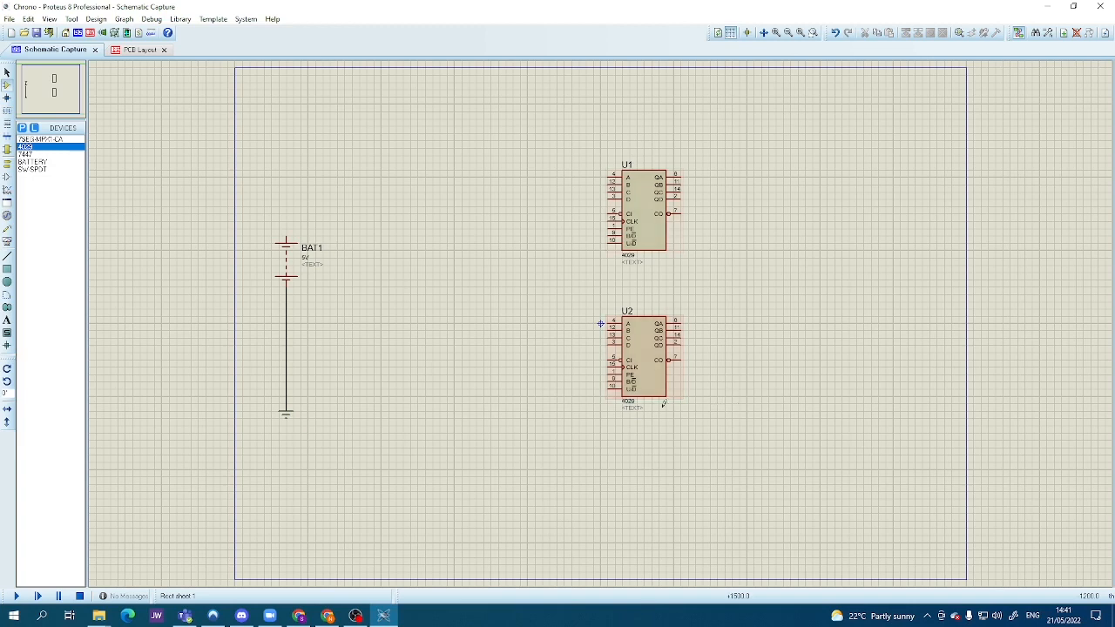
- Place two 7447 decoders, one to the right of each 4029 counter
click(39, 154)
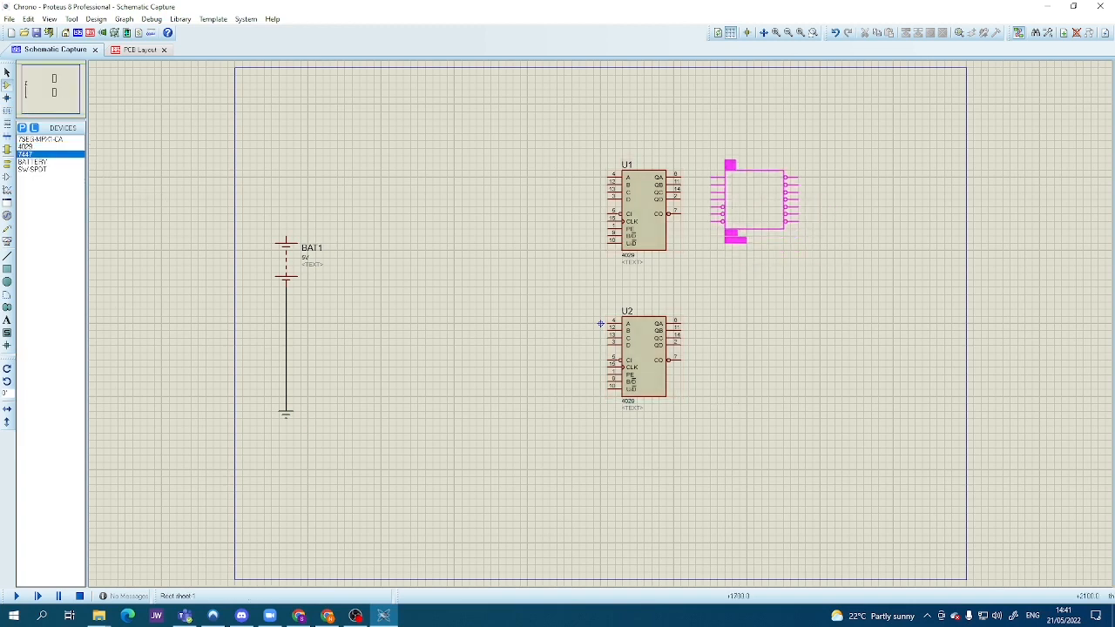
click(706, 174)
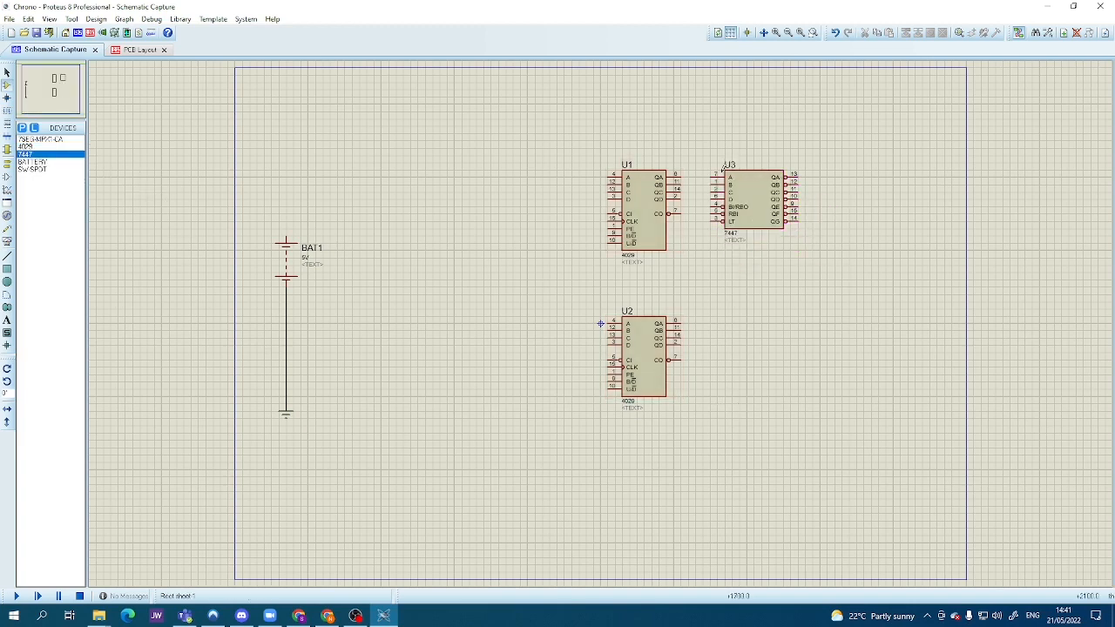
click(754, 336)
click(737, 309)
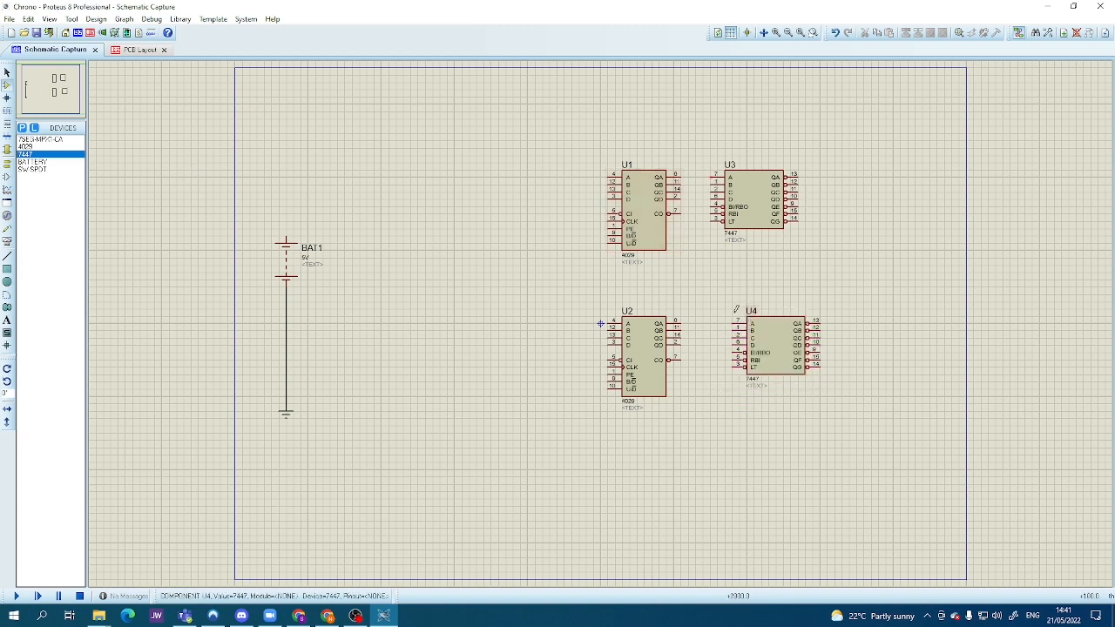
- Wire outputs QA, QB, QC and QD of counter U2 to inputs A, B, C and D of decoder U4
click(681, 323)
click(733, 320)
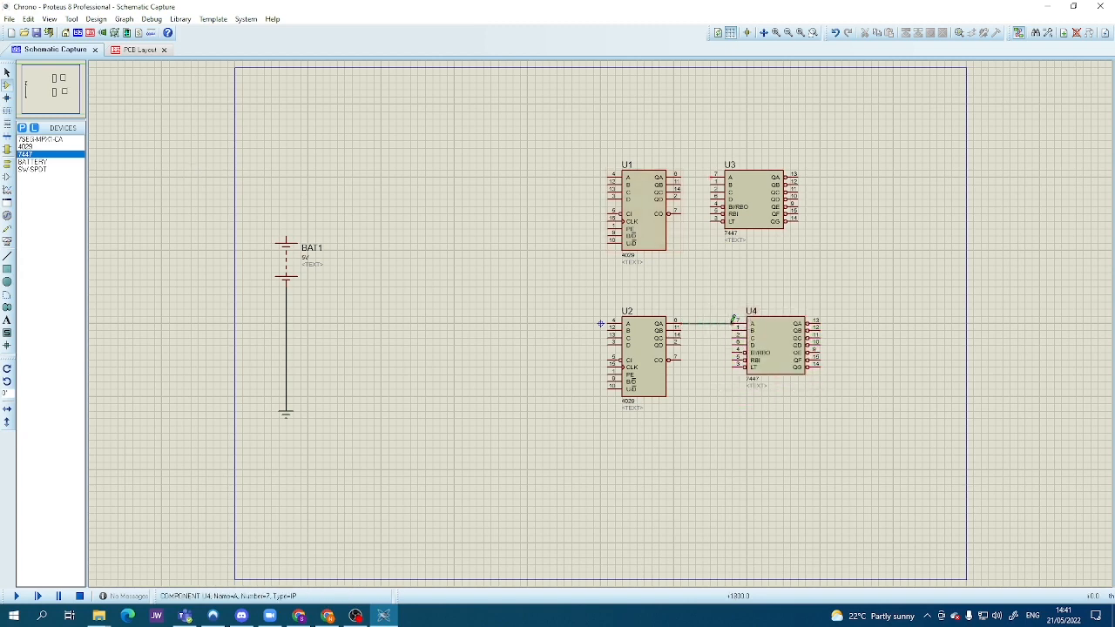
click(679, 331)
click(735, 330)
click(681, 335)
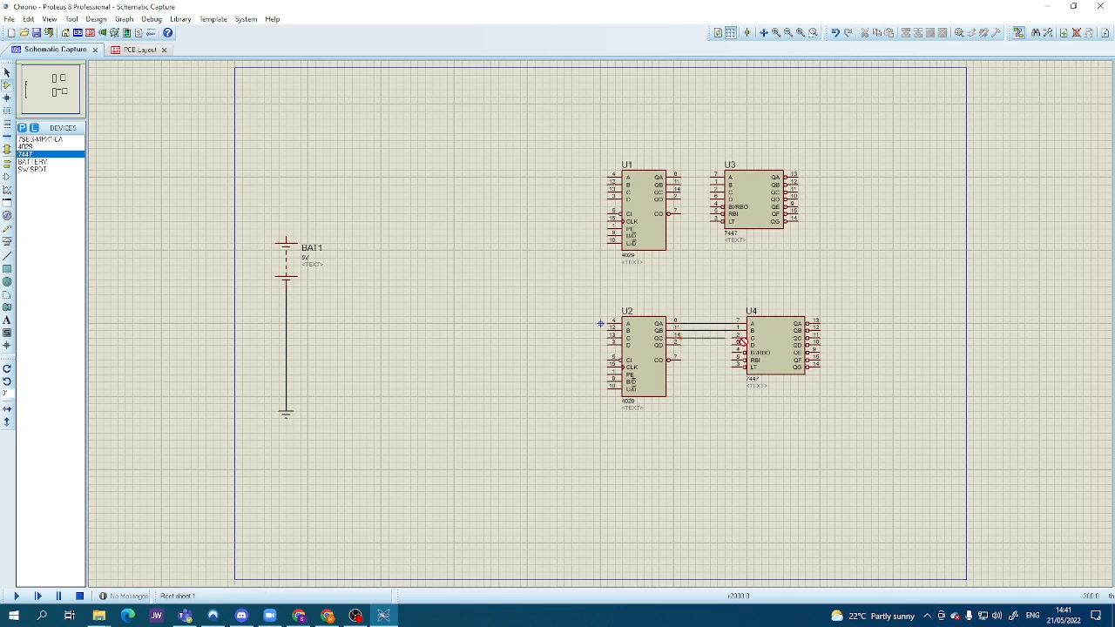
click(737, 338)
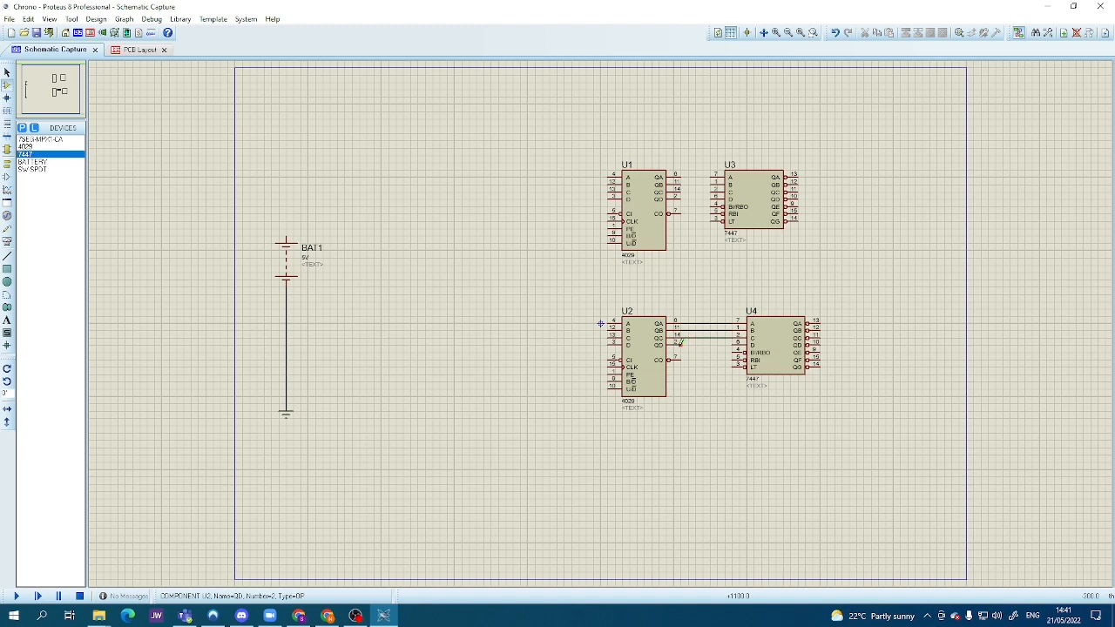
click(681, 342)
click(735, 345)
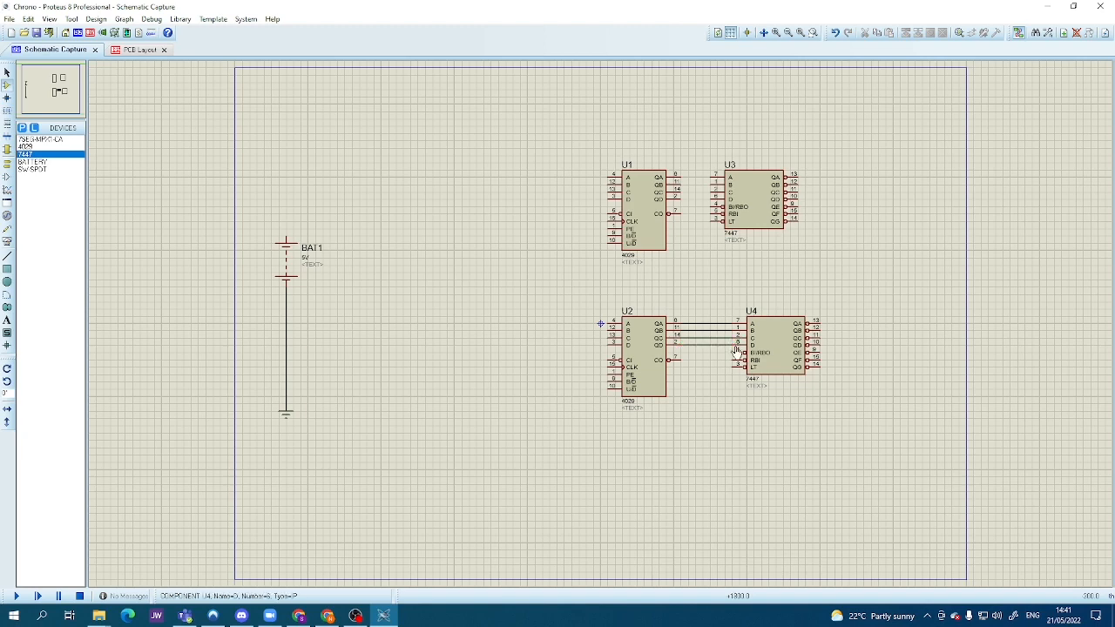
- Wire outputs QA, QB, QC and QD of counter U1 to inputs A, B, C and D of decoder U3
click(682, 175)
click(714, 174)
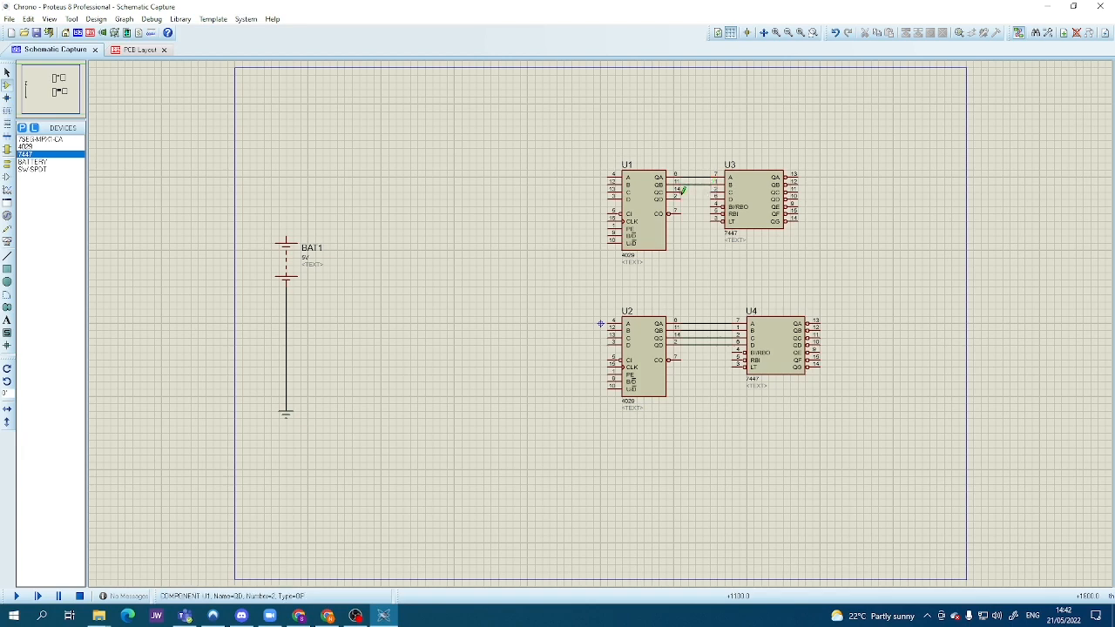
click(683, 189)
click(714, 188)
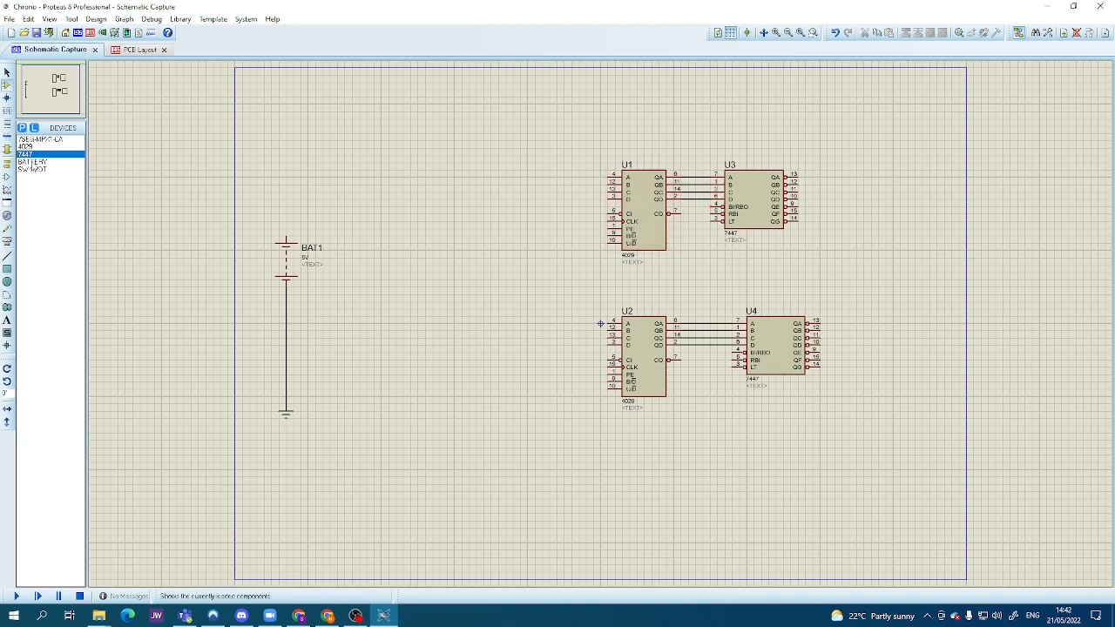
- Place two 7SEG-MPX1-CA displays side by side in the sheet's upper-right area, above and right of decoder U3
click(40, 140)
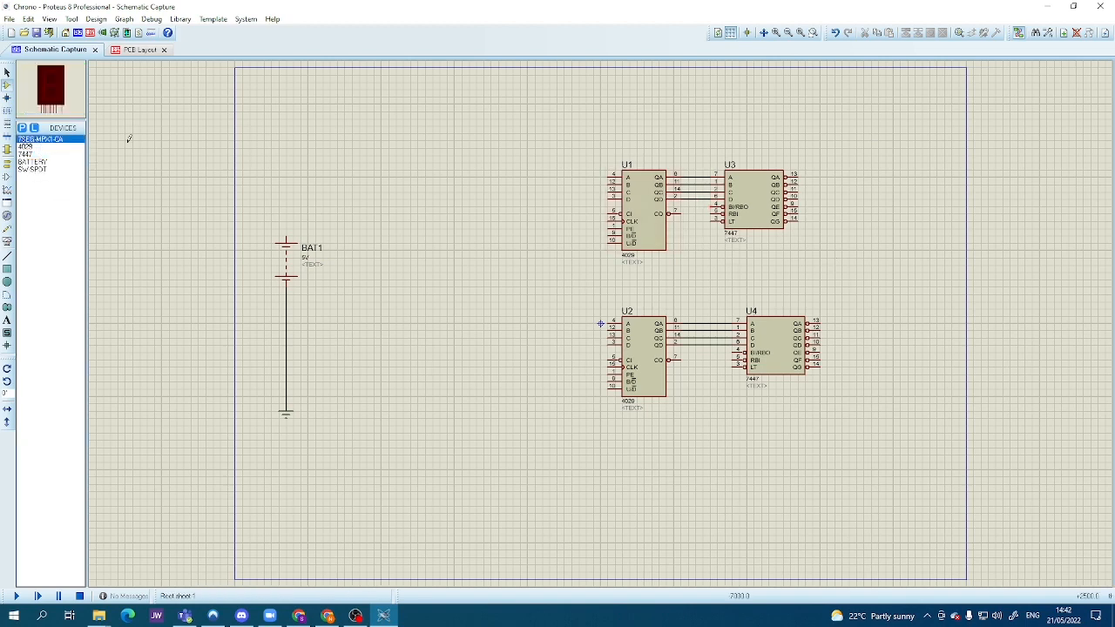
click(870, 102)
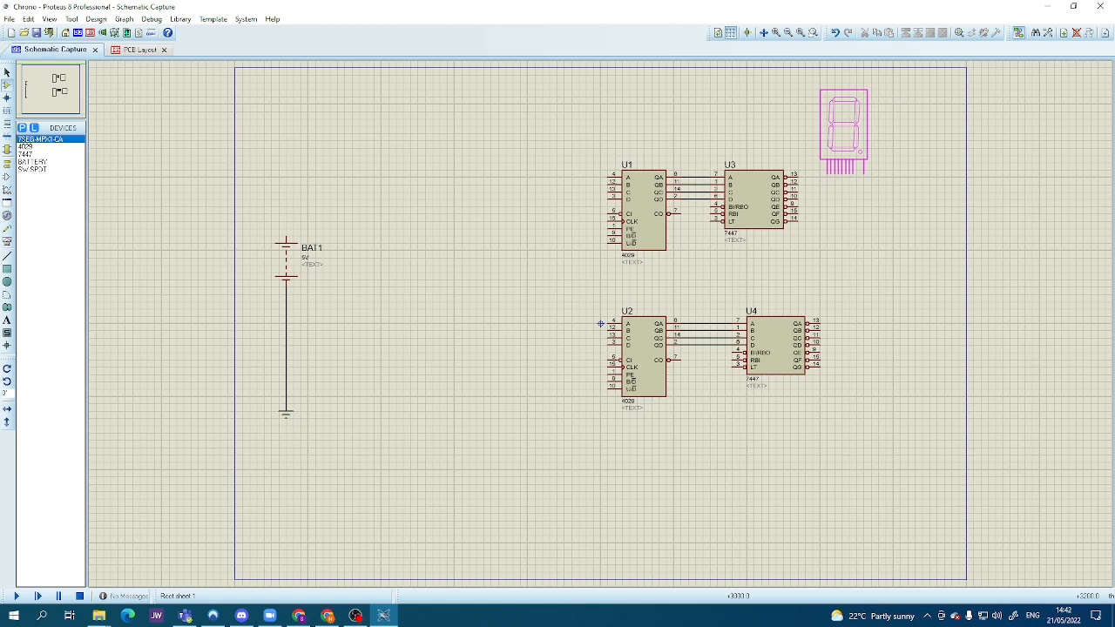
click(843, 131)
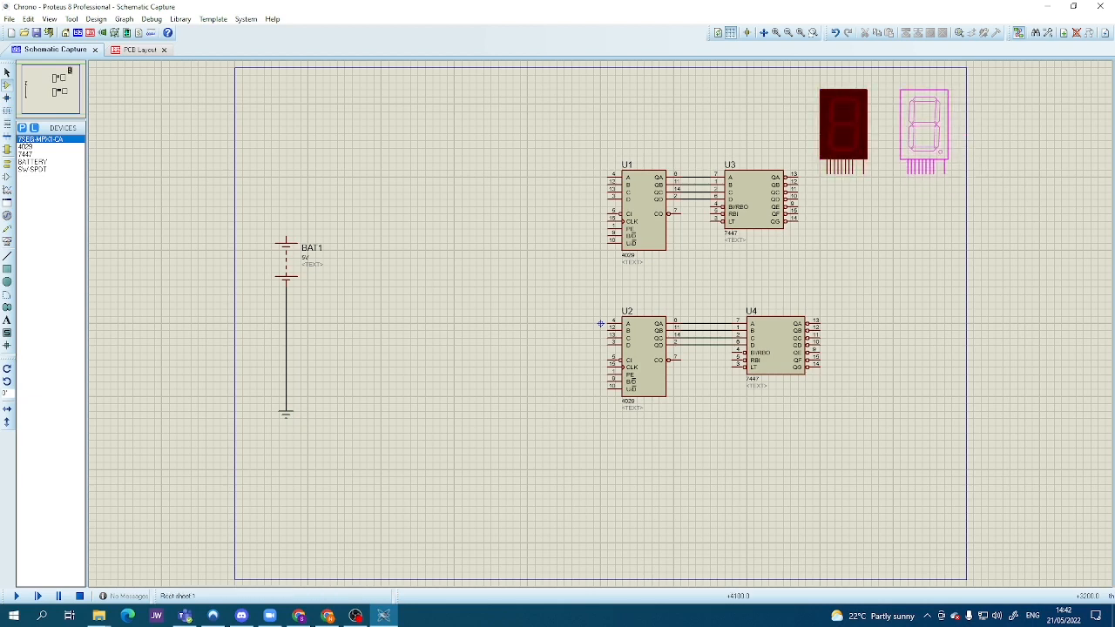
click(924, 130)
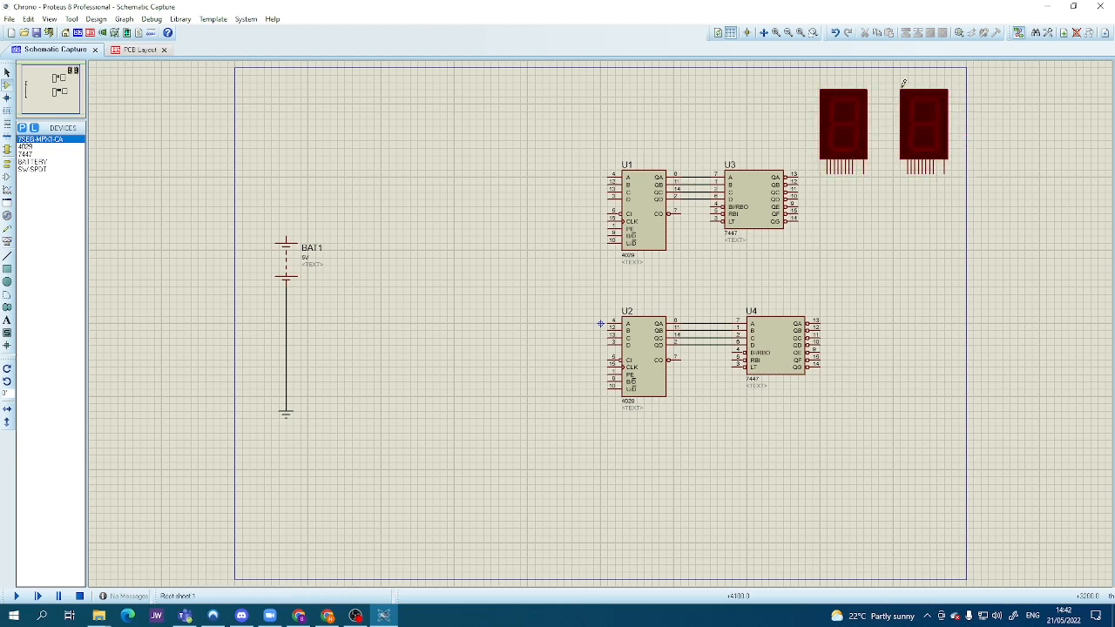
- Wire decoder U3's outputs QA, QB, QC and QD to the left display's first four segment pins, A to D
click(825, 171)
click(794, 176)
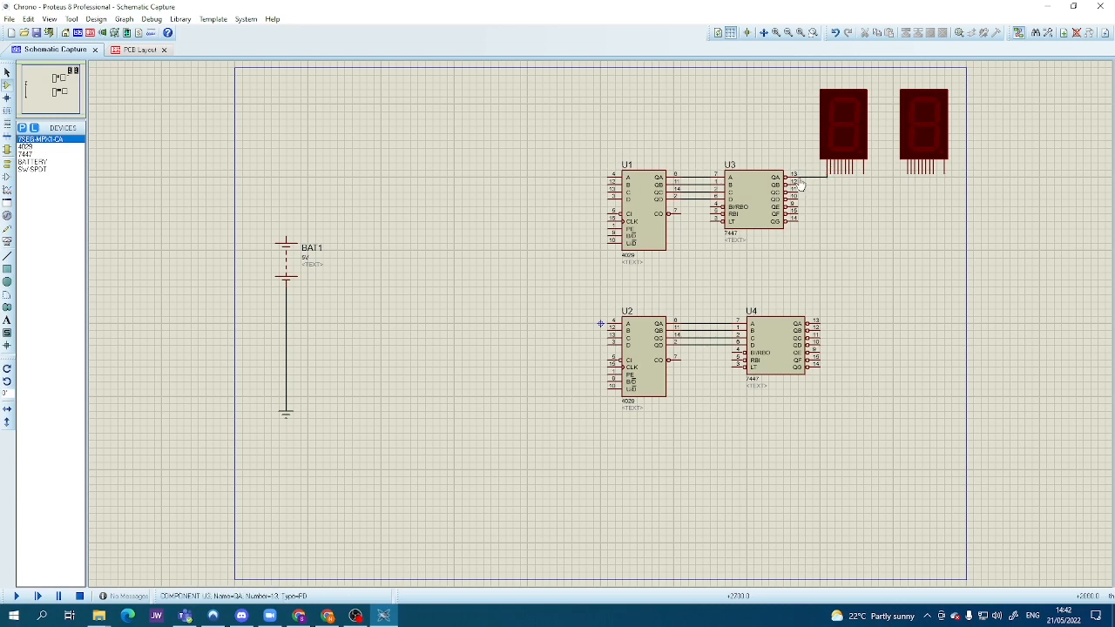
click(832, 170)
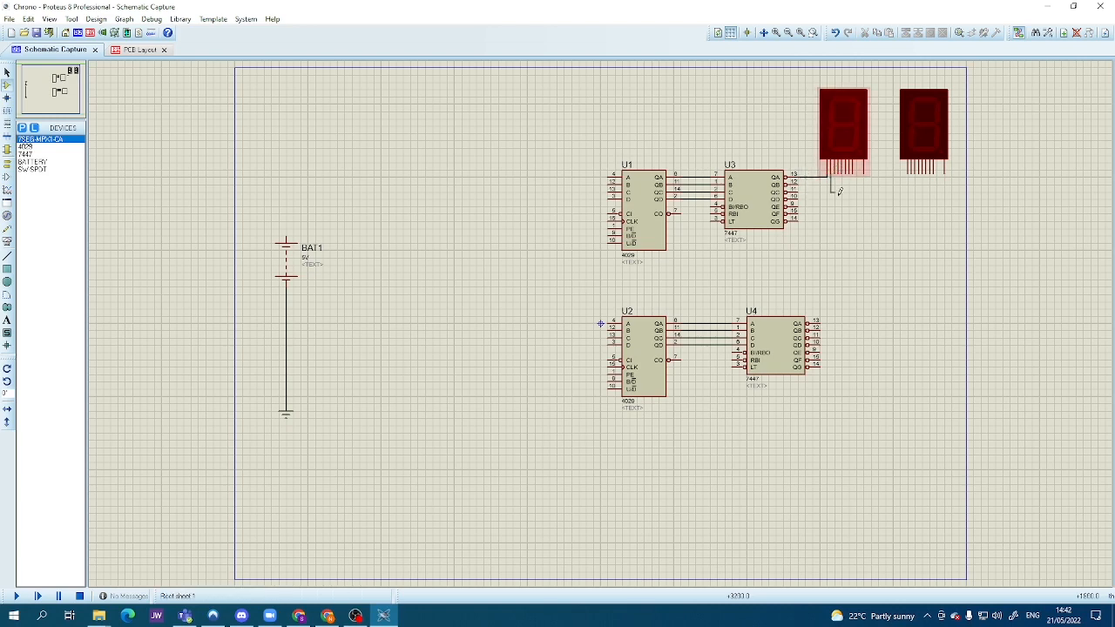
click(787, 181)
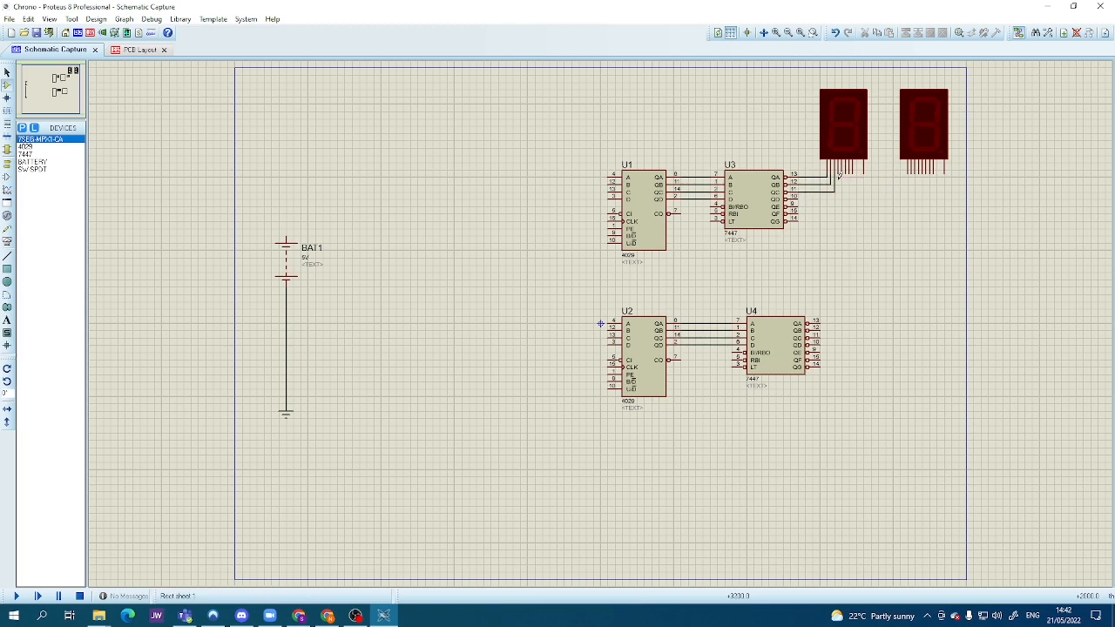
click(839, 168)
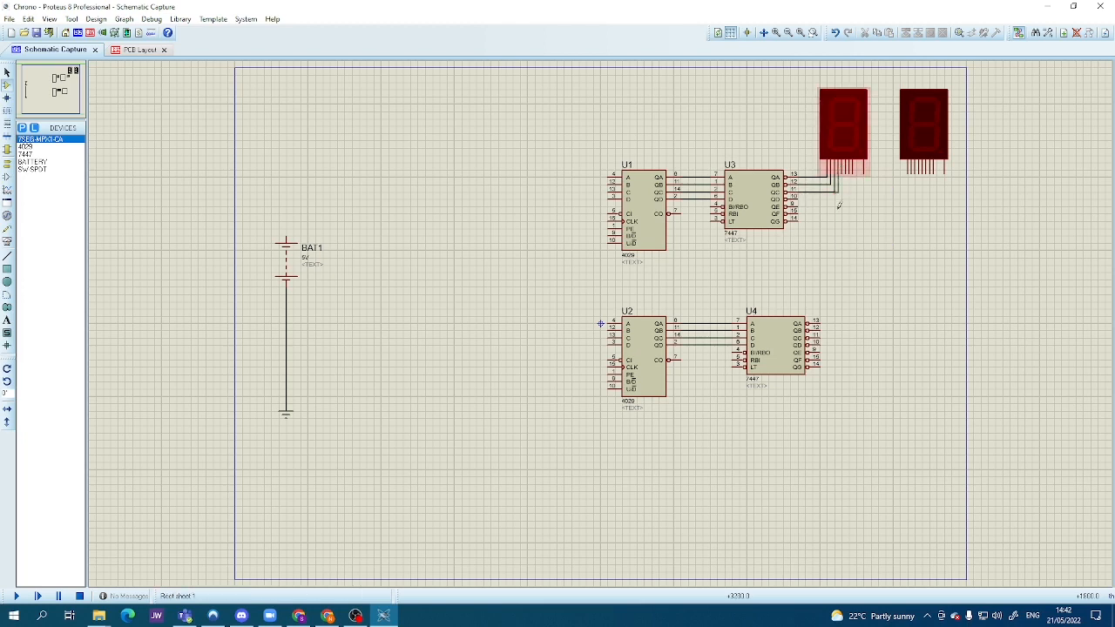
click(794, 198)
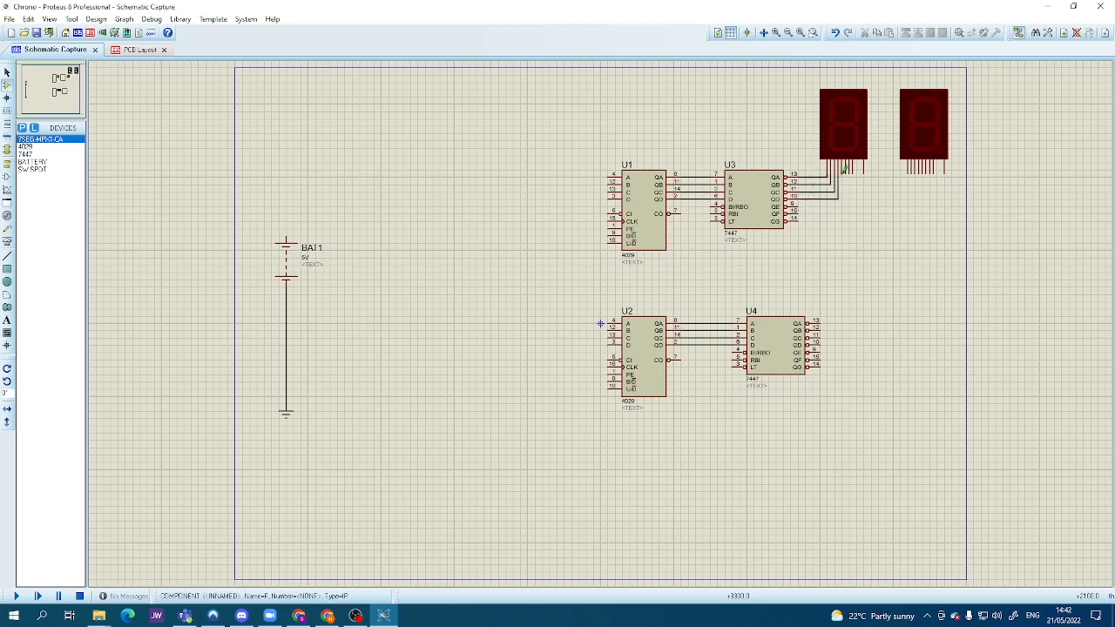
- Wire decoder U3's outputs QE, QF and QG to the left display's next three segment pins, E to G
click(798, 206)
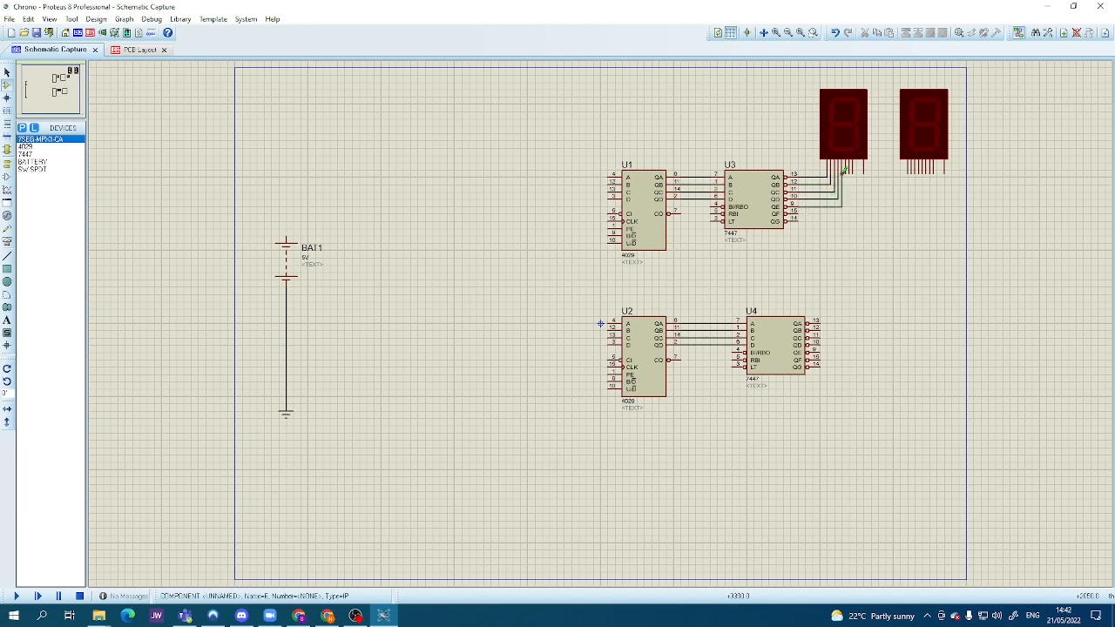
click(844, 170)
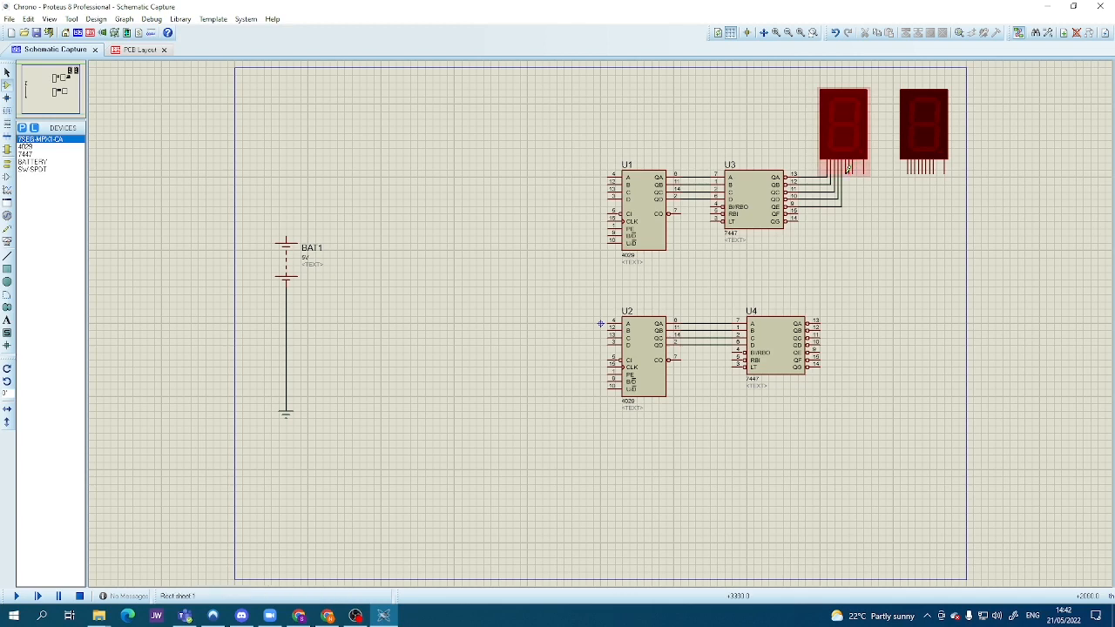
click(798, 211)
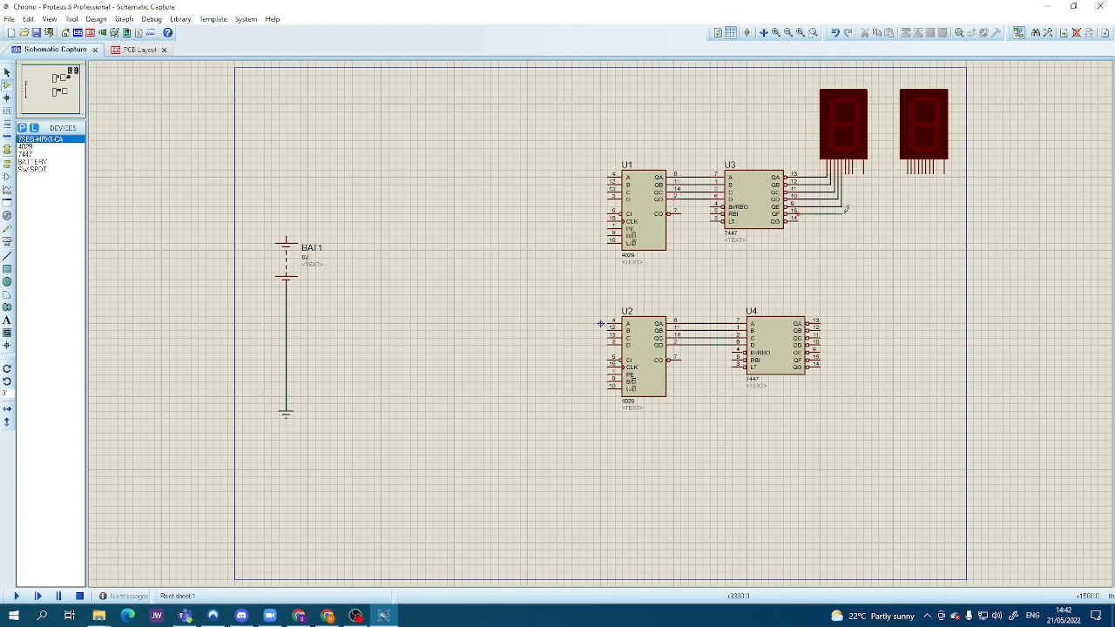
click(843, 172)
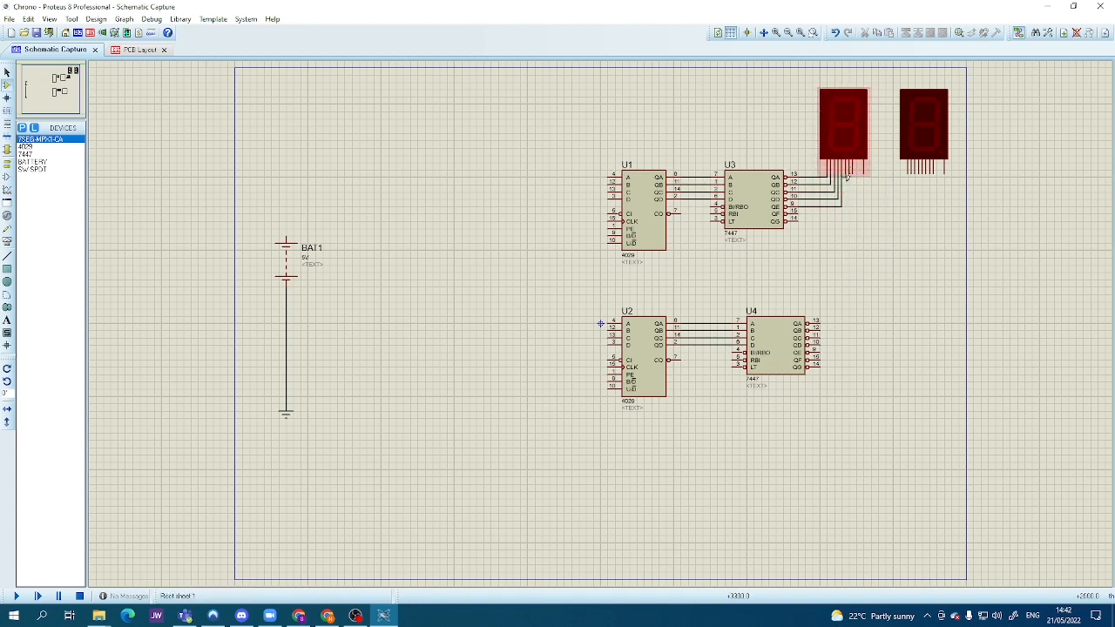
click(846, 175)
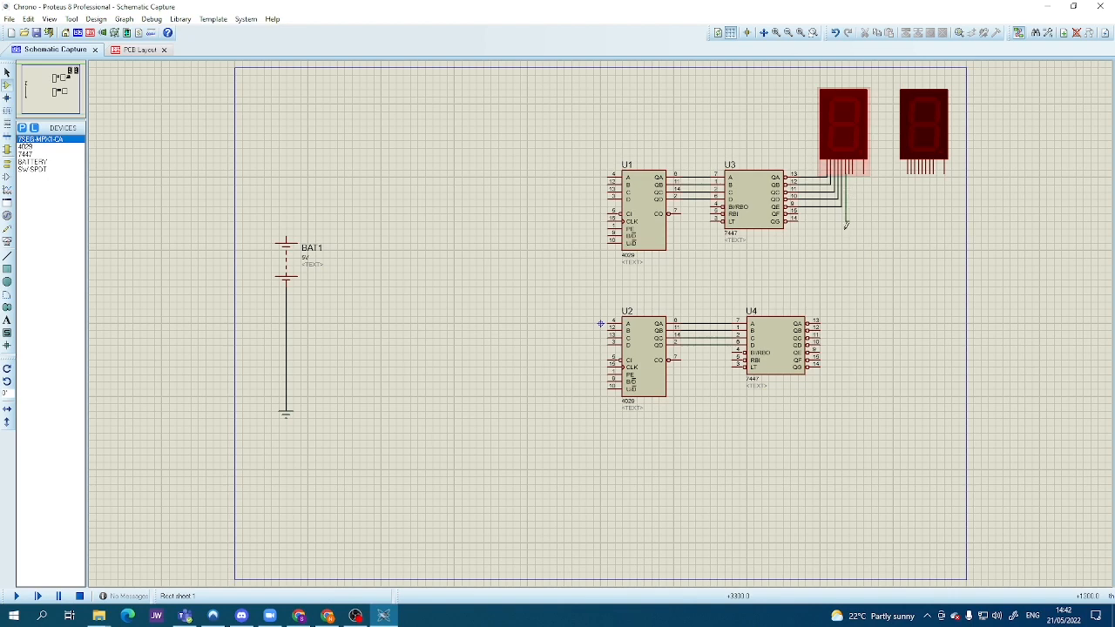
click(801, 210)
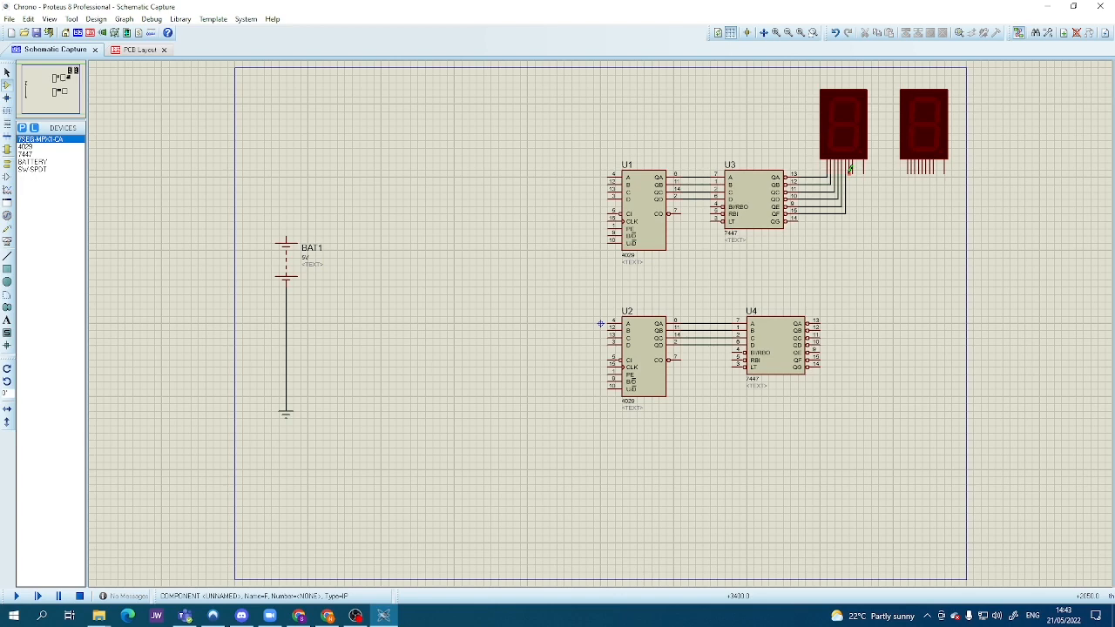
click(851, 168)
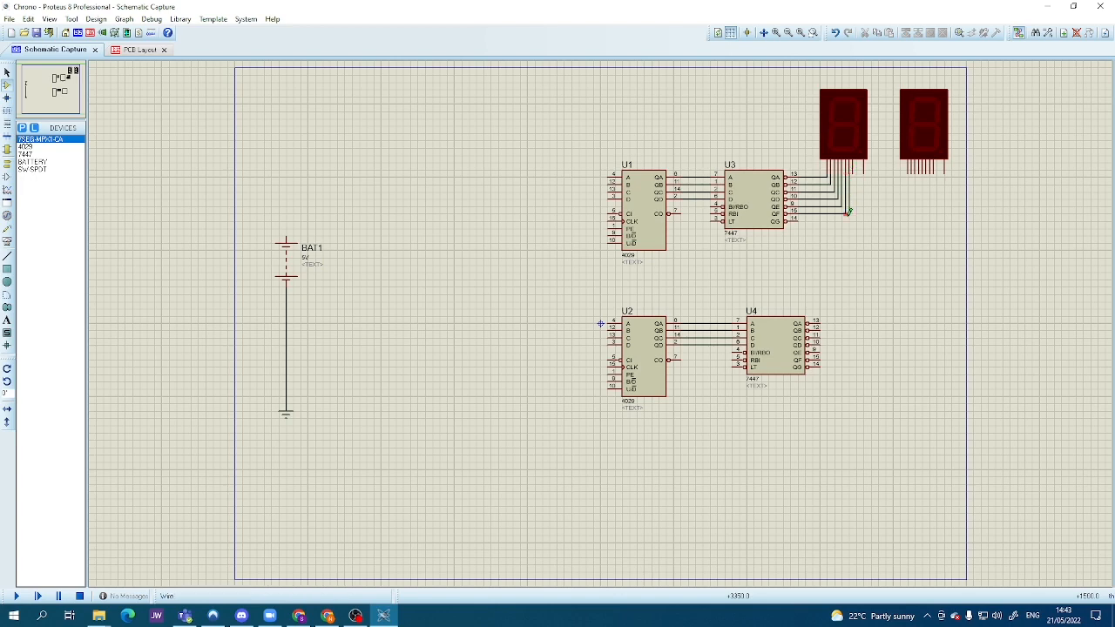
click(798, 221)
- Wire the right display's first four segment pins, A to D, to decoder U4's outputs QA, QB, QC and QD
click(908, 172)
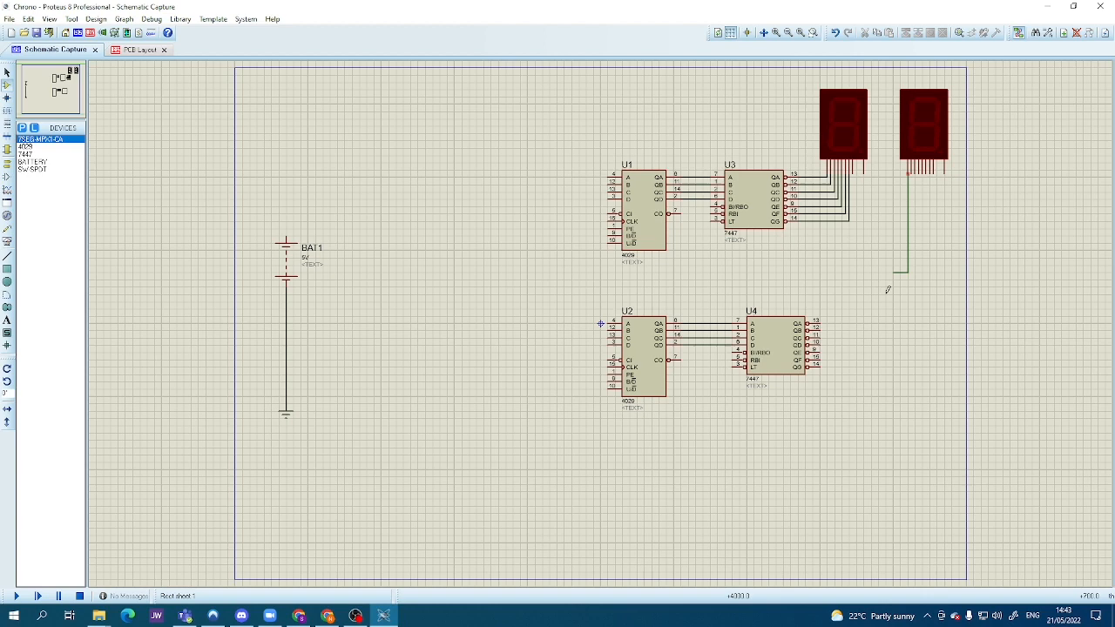
click(819, 321)
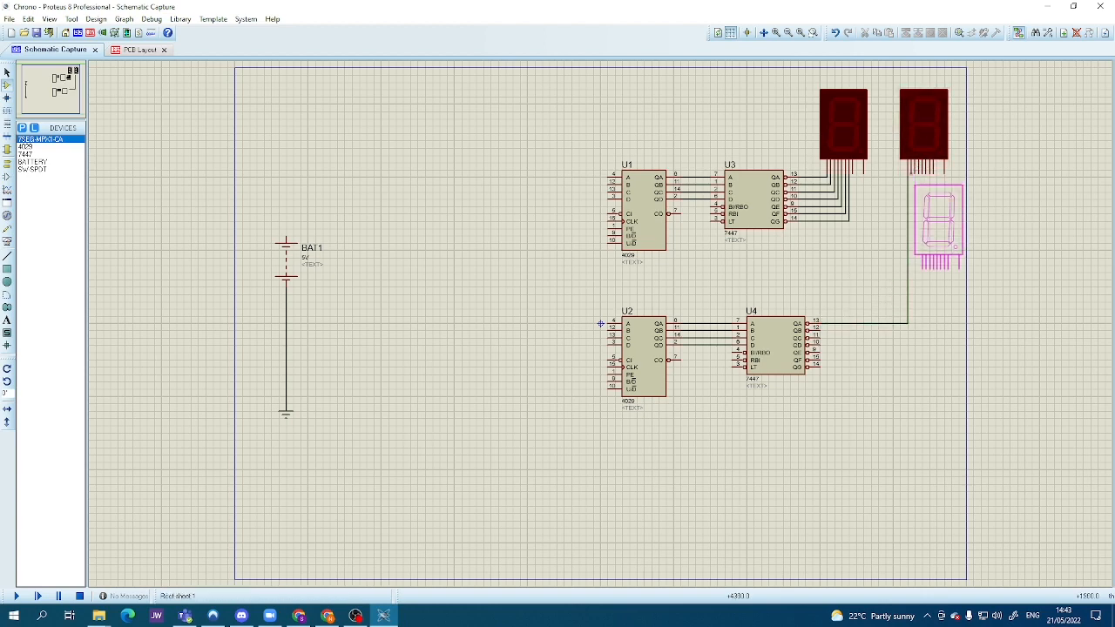
click(911, 171)
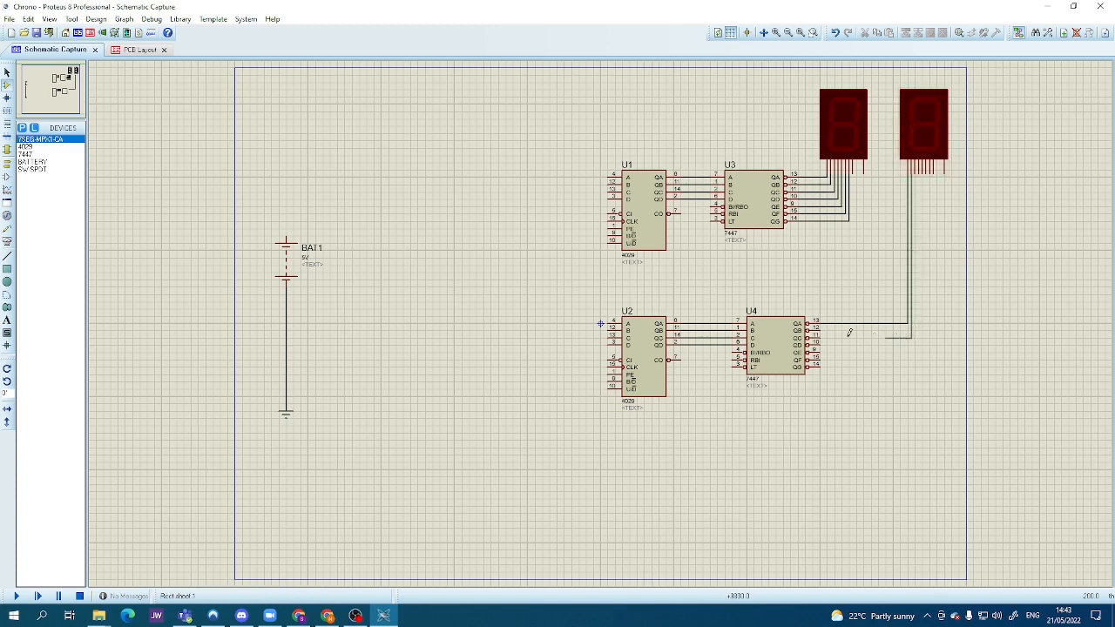
click(818, 329)
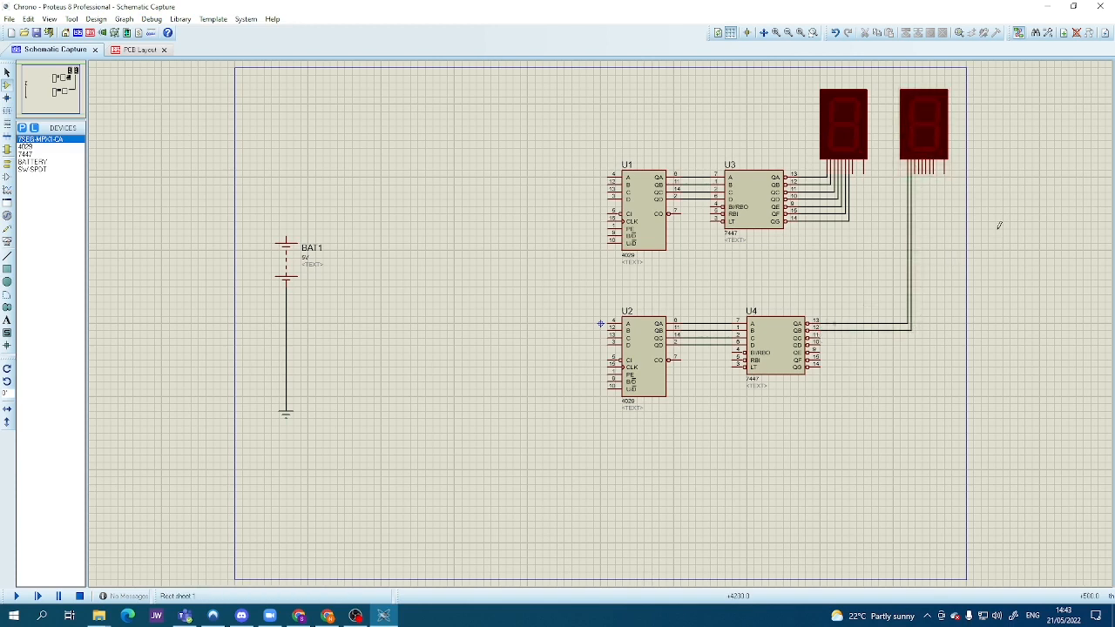
click(915, 171)
click(824, 336)
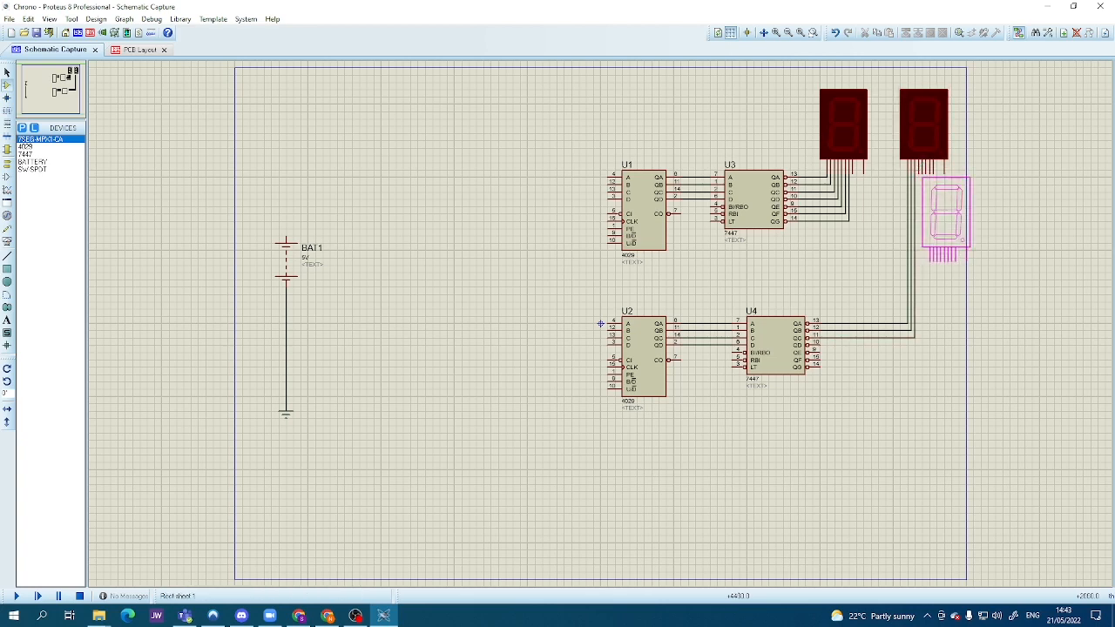
click(919, 170)
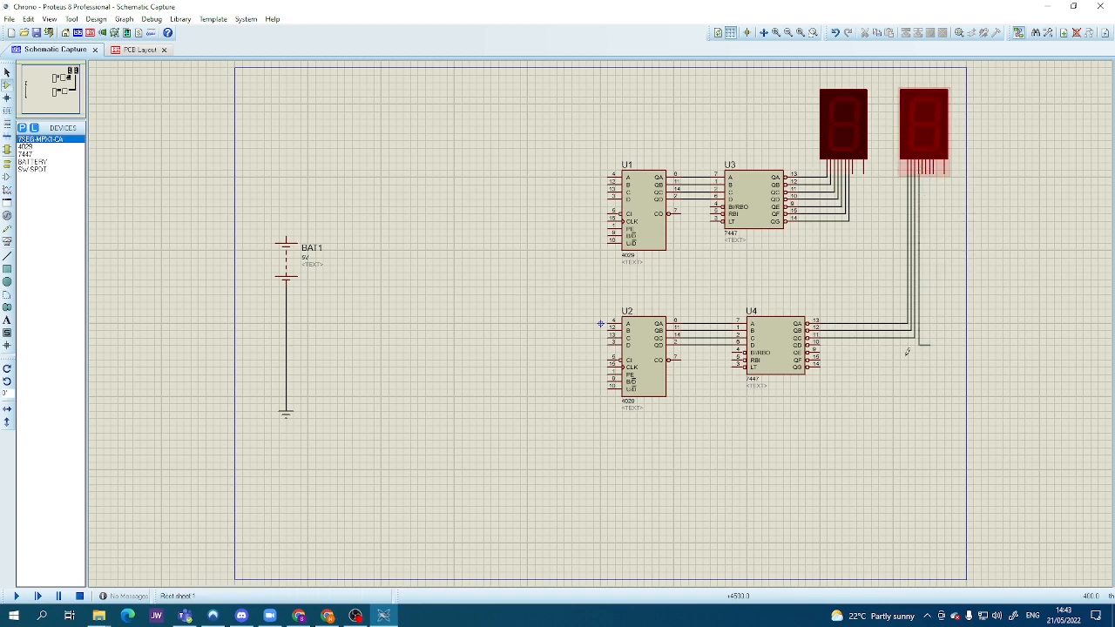
- Wire the right display's segment pins E, F and G to decoder U4's outputs QE, QF and QG
click(925, 168)
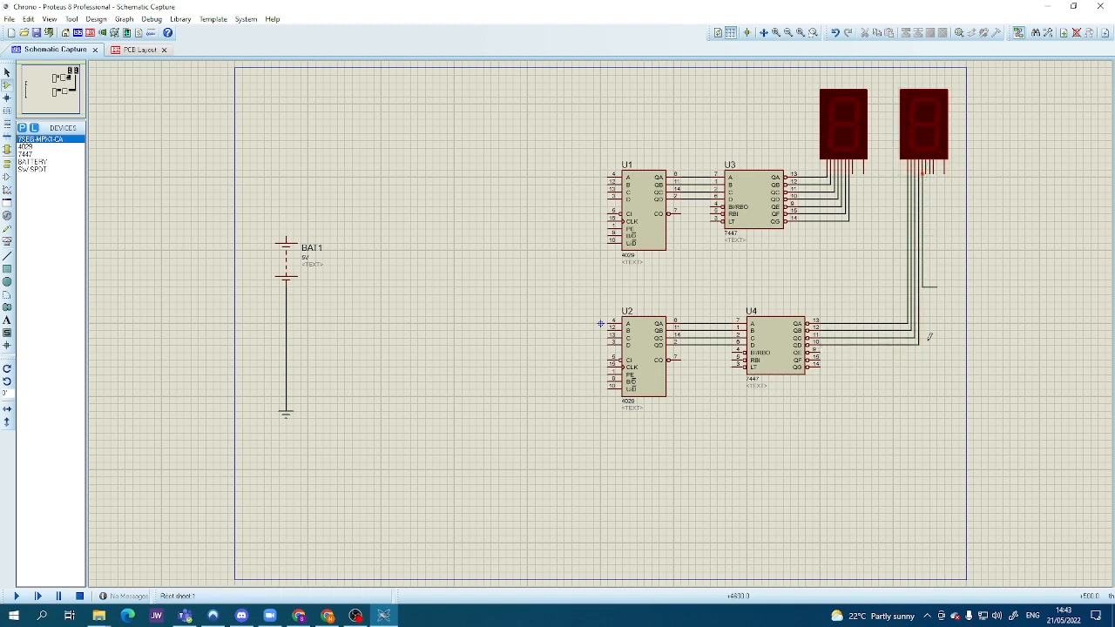
click(825, 349)
click(929, 167)
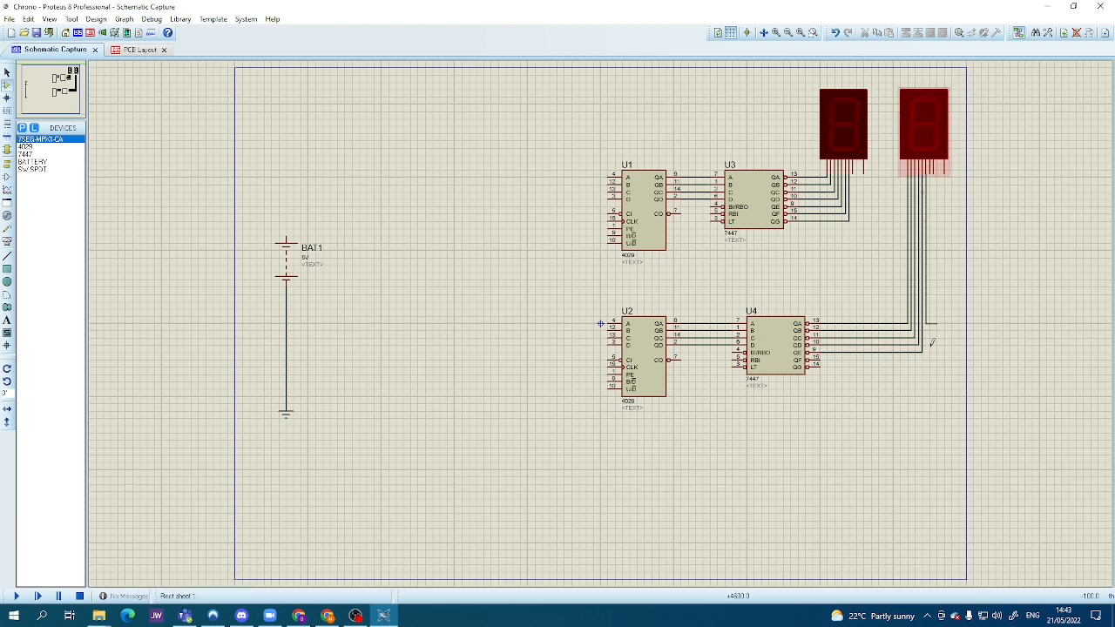
click(816, 357)
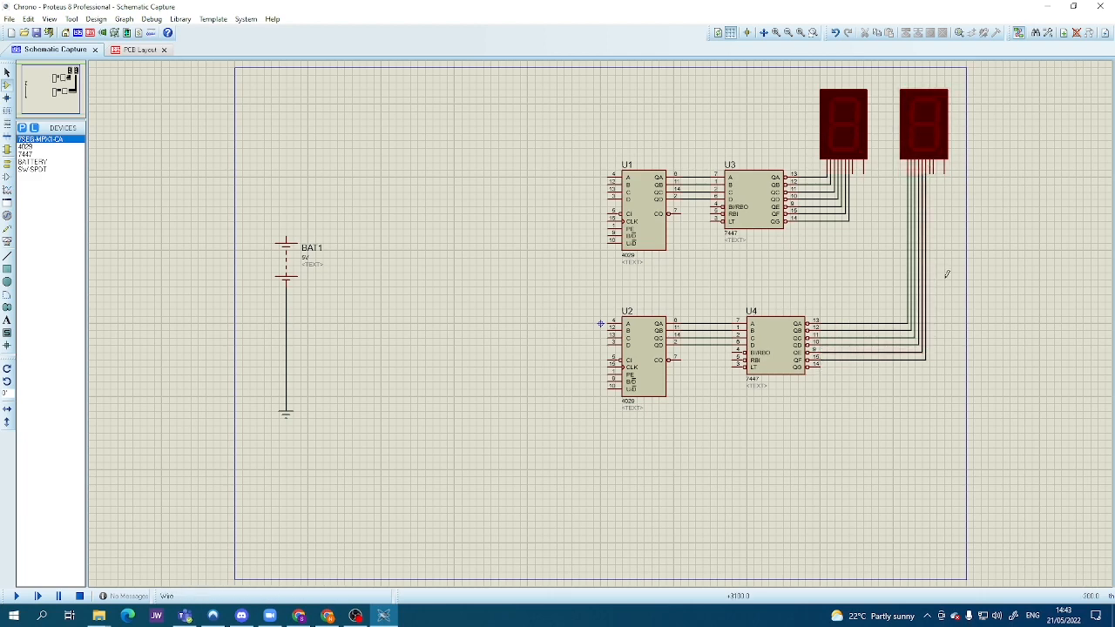
click(932, 169)
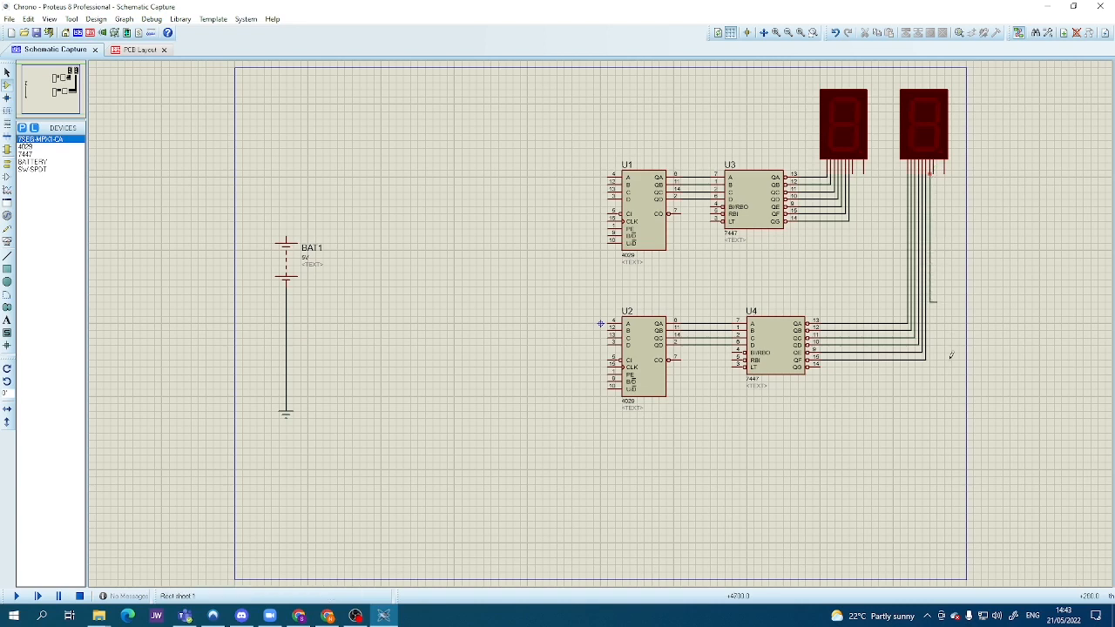
click(825, 360)
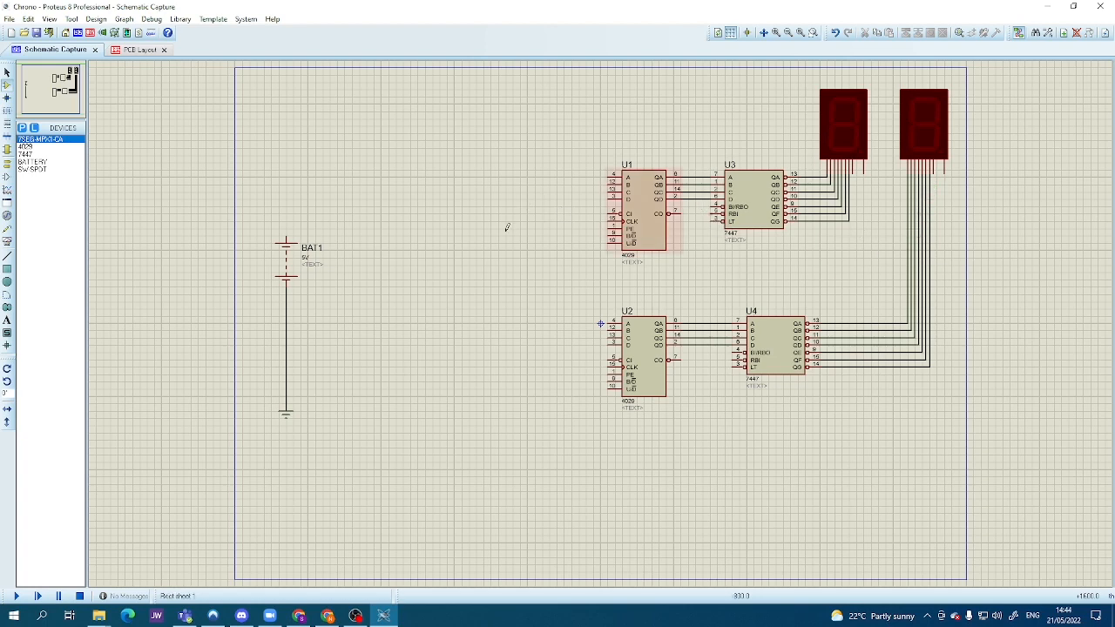
- Wire the positive terminal of battery BAT1 along the sheet's upper edge to the separate common pin of both seven-segment displays
click(286, 231)
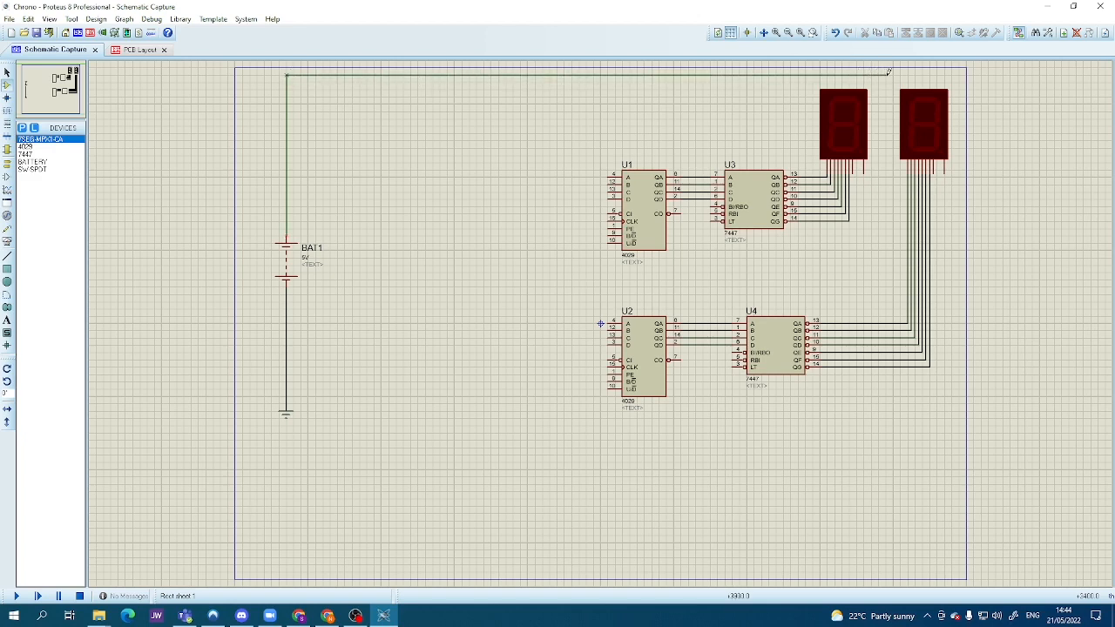
click(867, 174)
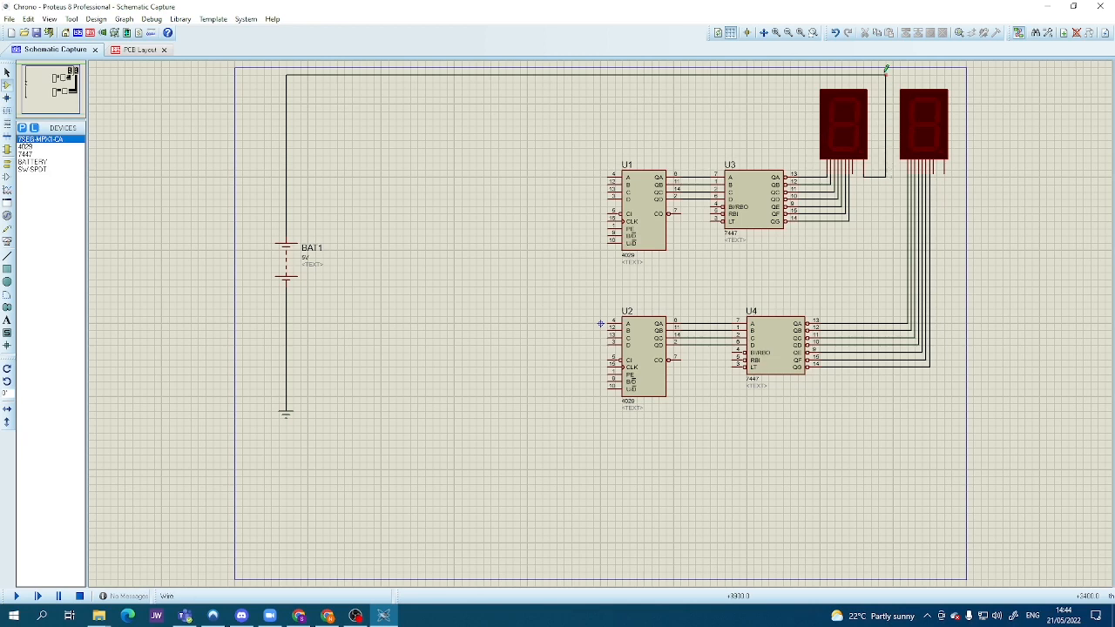
click(959, 74)
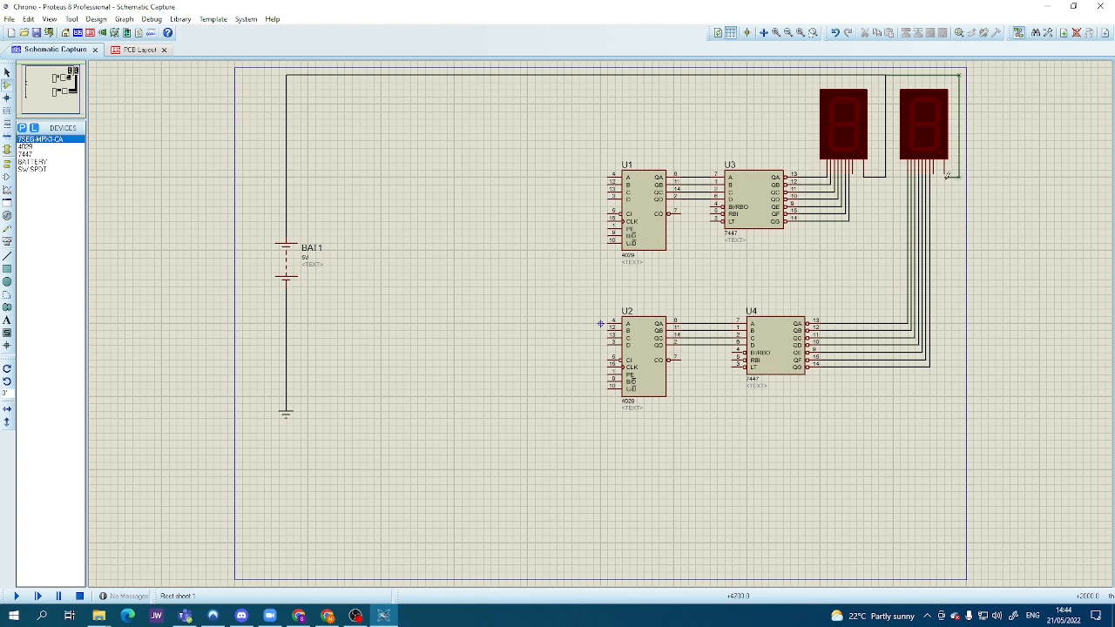
click(946, 176)
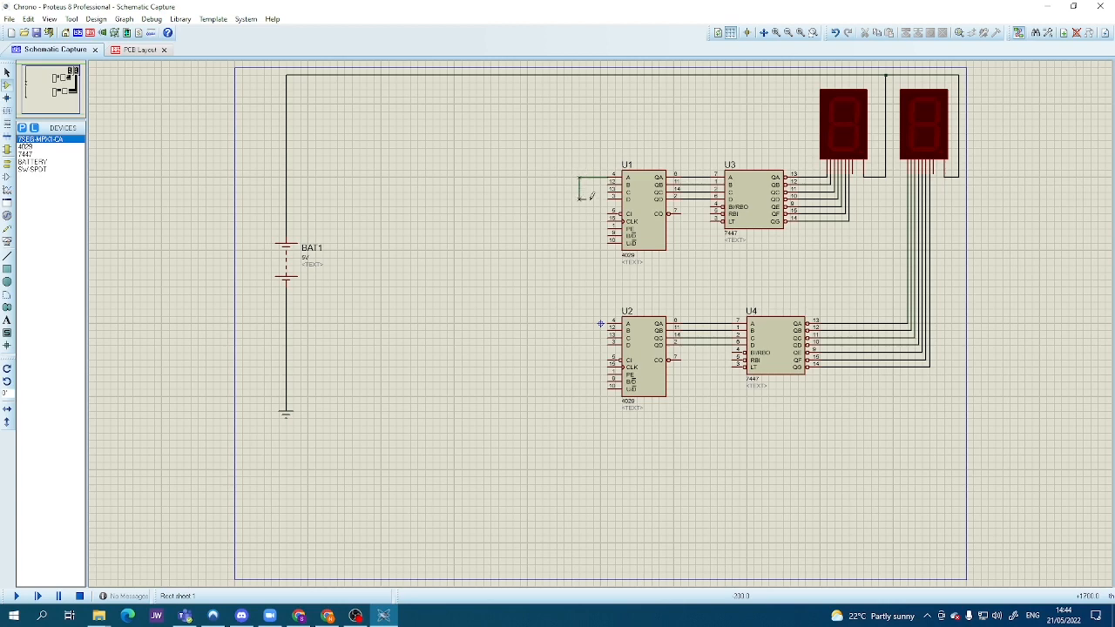
- Tie the inputs A, B, C and D of counter U1 together with wires on the counter's left side
click(607, 199)
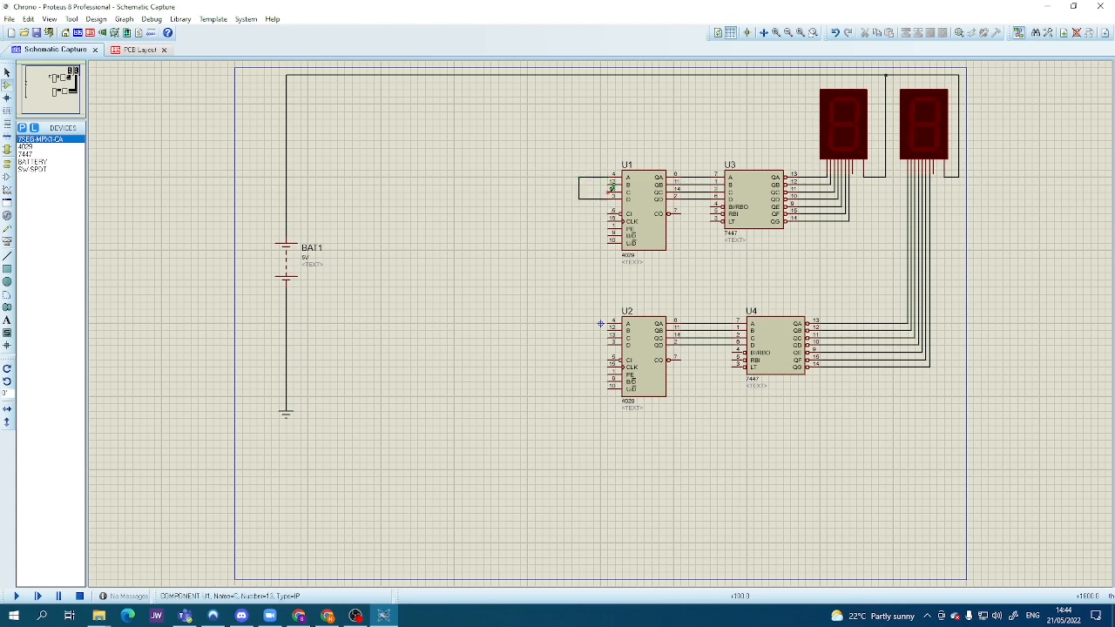
click(607, 193)
- Tie inputs A, B, C and D of counter U2 together and connect them to counter U1's tied inputs
click(609, 322)
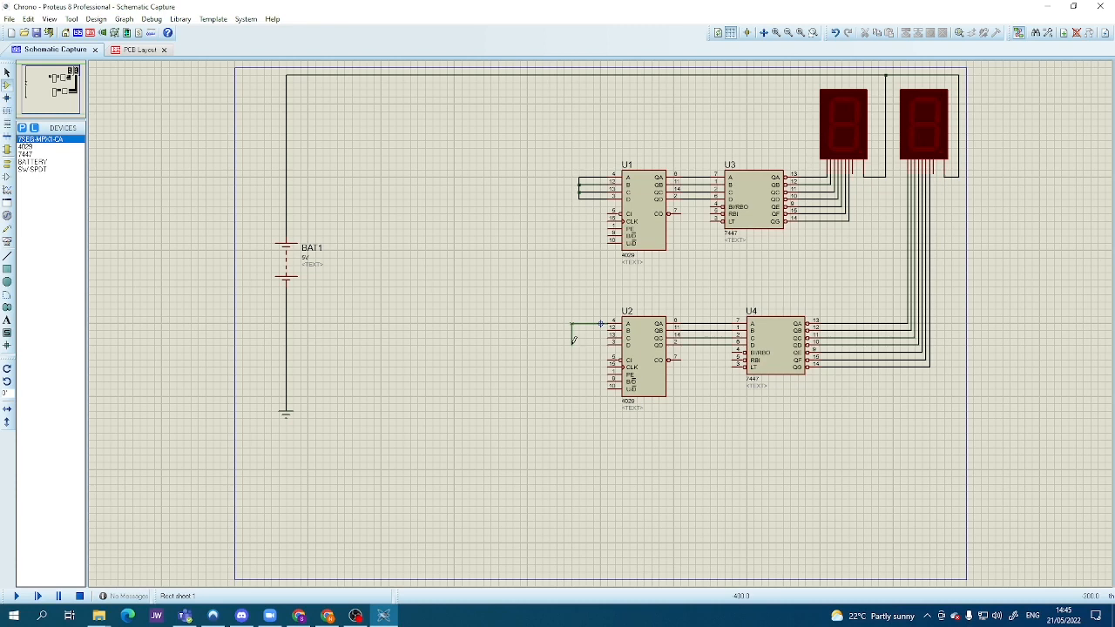
click(610, 341)
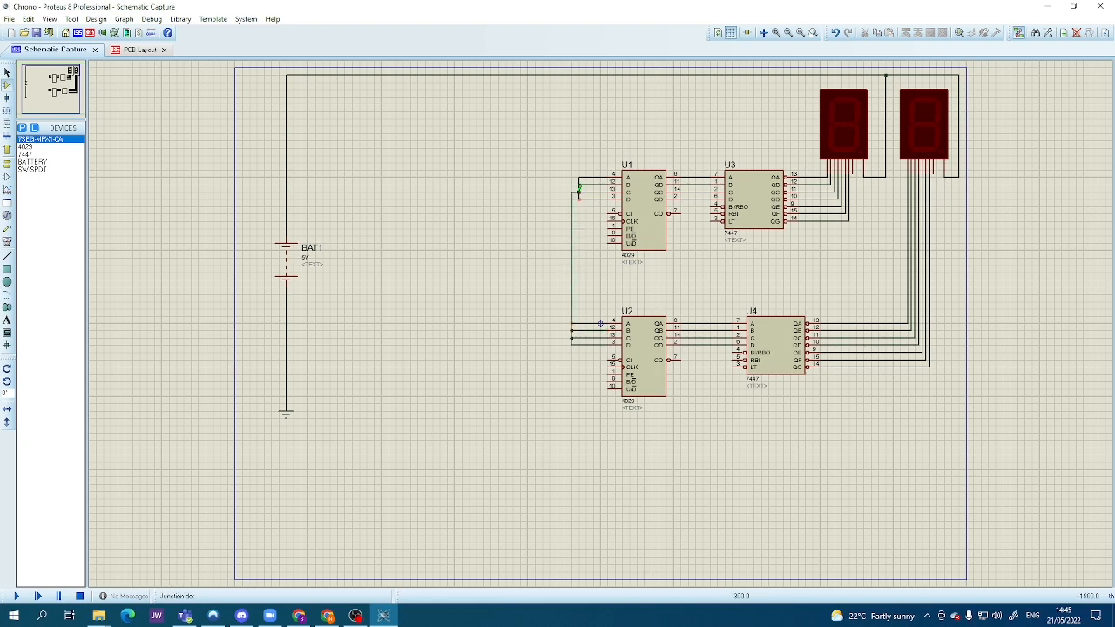
click(577, 185)
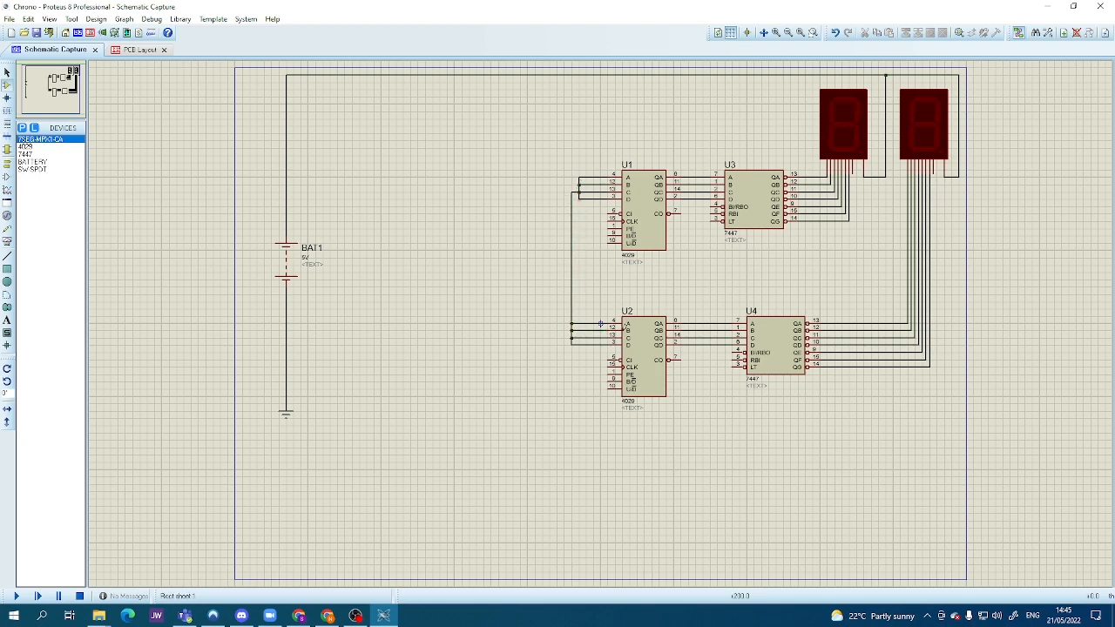
- Move counter U2 slightly to the right, toward decoder U4
click(636, 357)
click(637, 358)
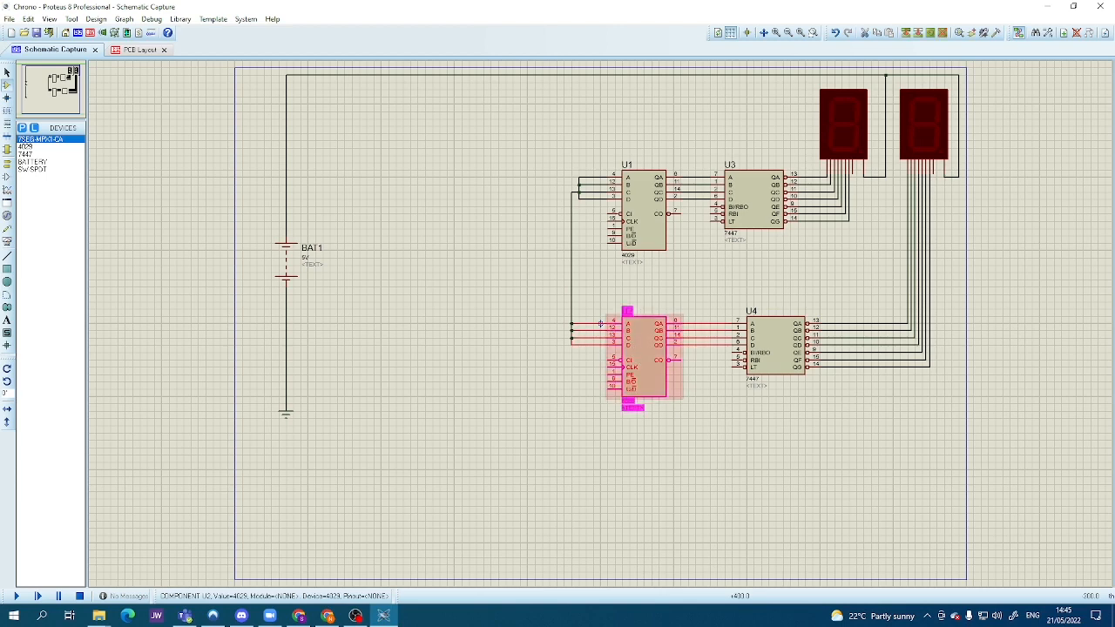
drag(629, 366, 637, 365)
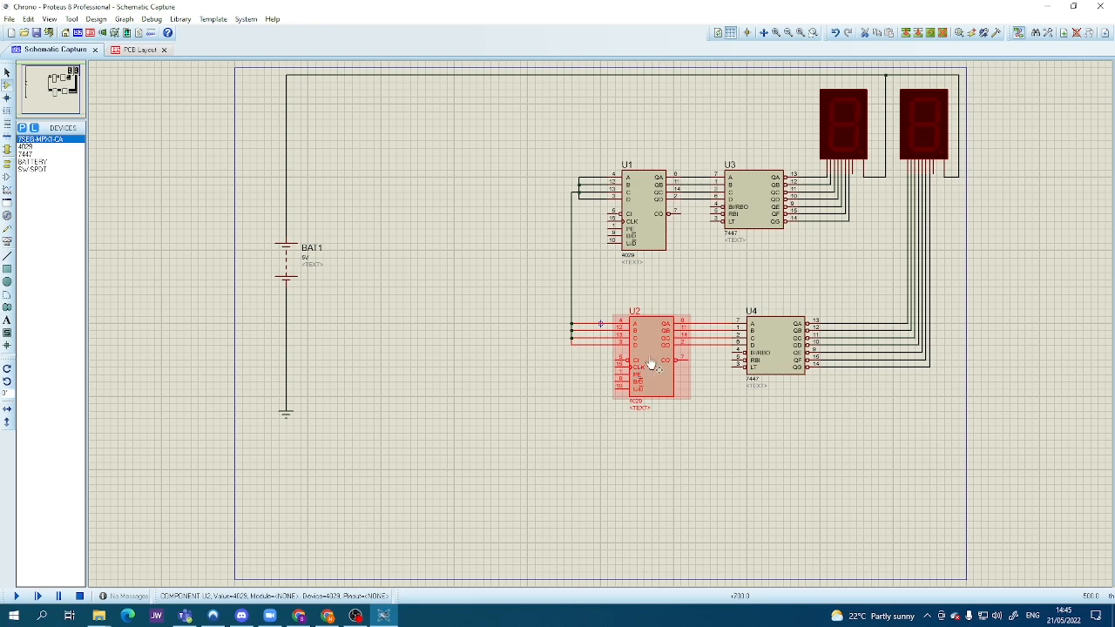
- Delete the wire linking the two counters' tied inputs and the wires joining counter U2's inputs A to D
right_click(574, 186)
click(610, 219)
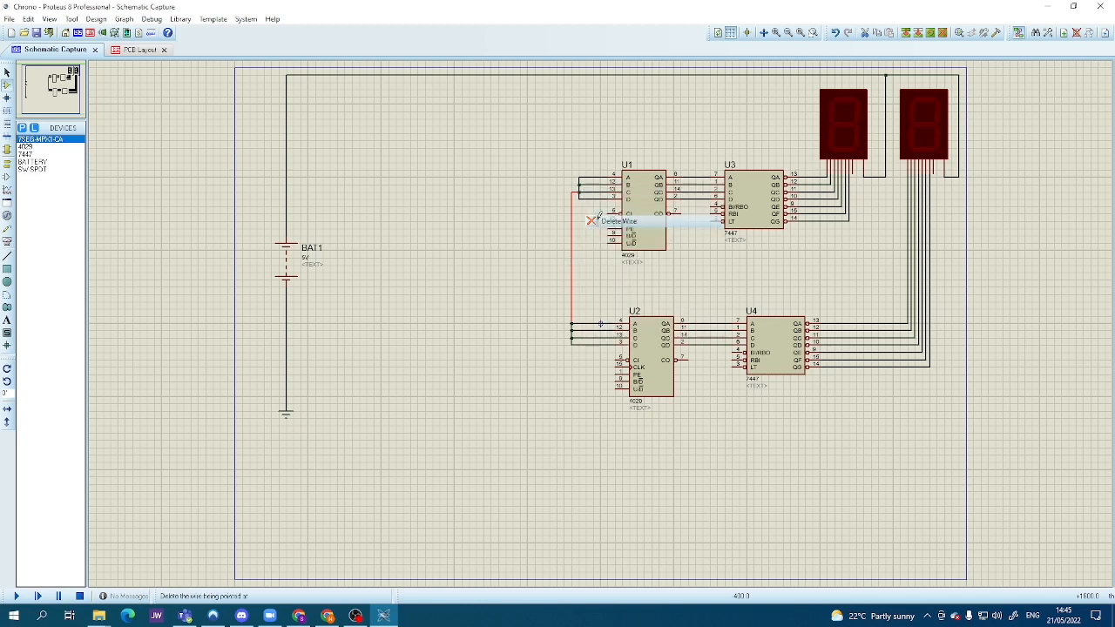
right_click(577, 336)
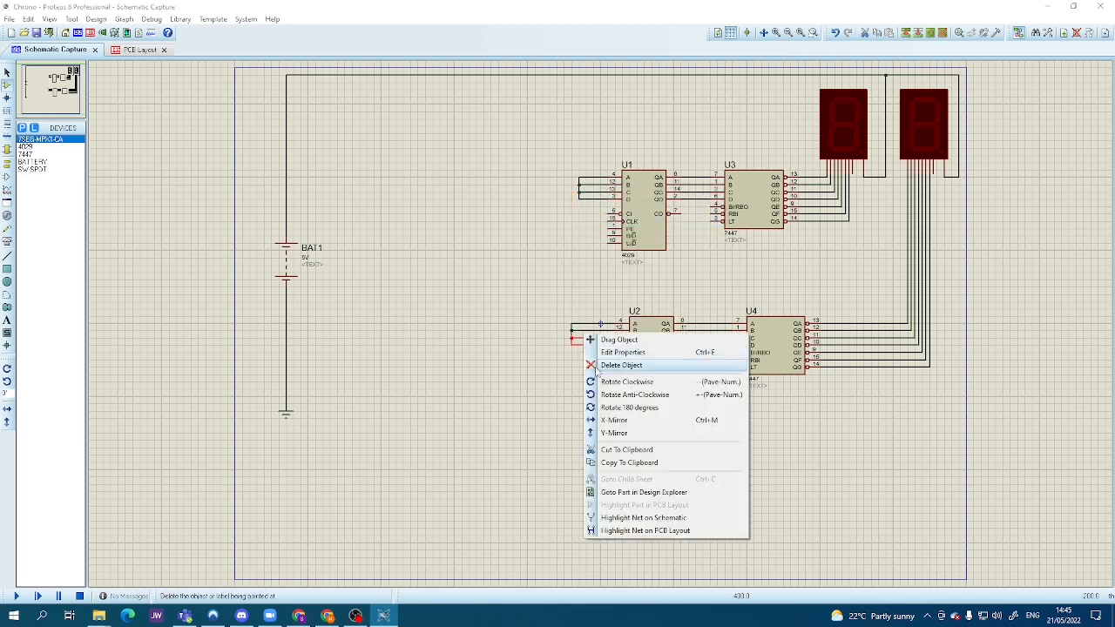
click(596, 365)
right_click(600, 328)
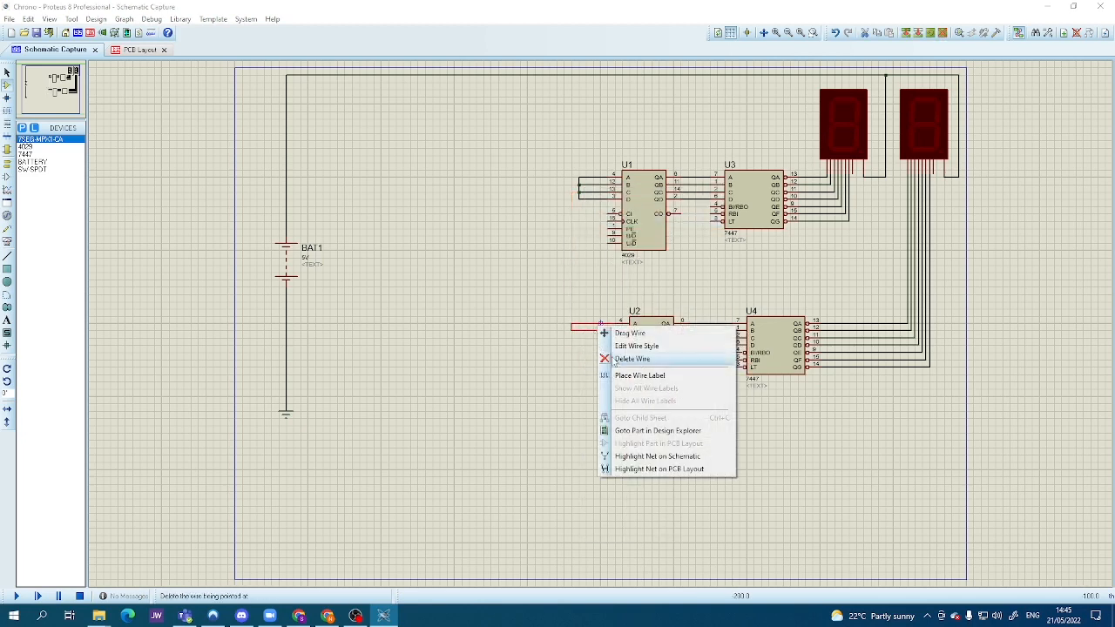
click(615, 361)
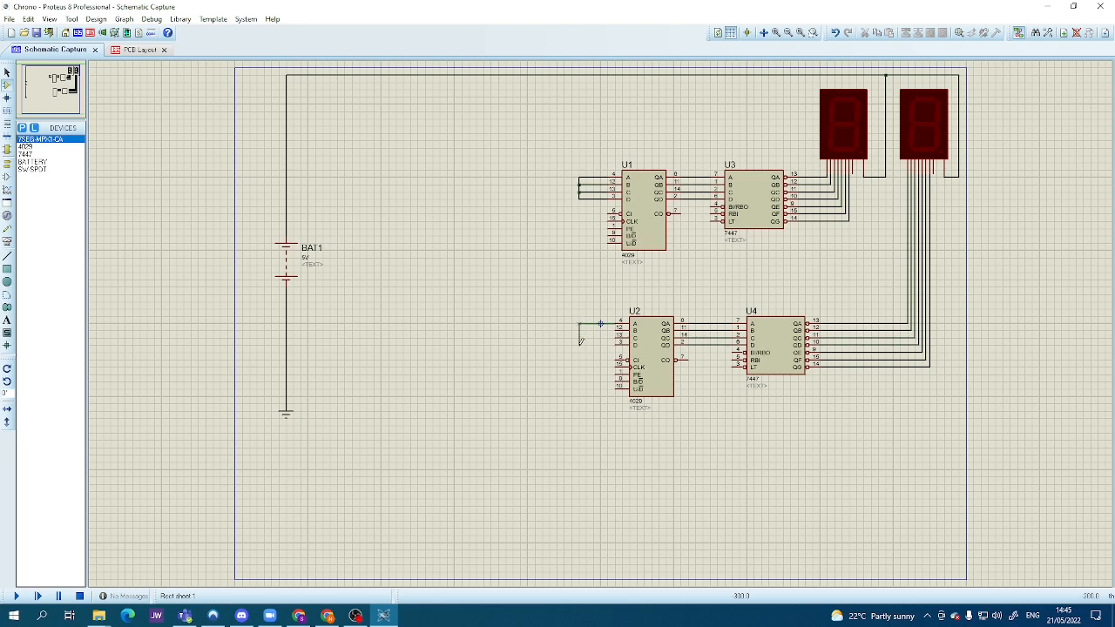
- Wire counter U2's input A to its input D and move U2 back left into line below U1
click(609, 345)
click(655, 370)
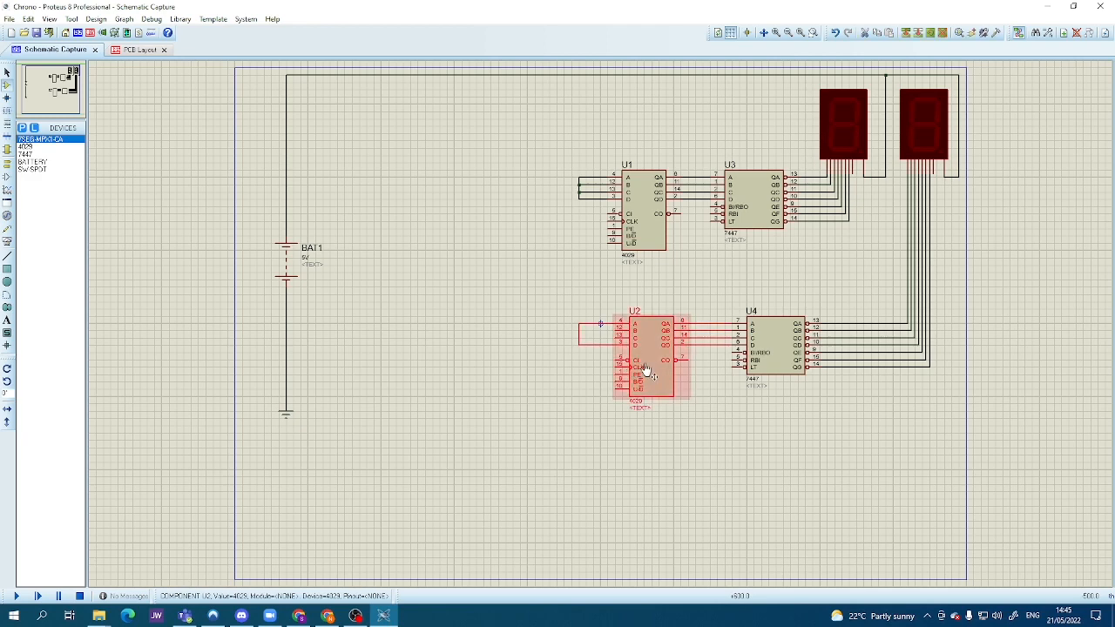
drag(644, 371, 629, 367)
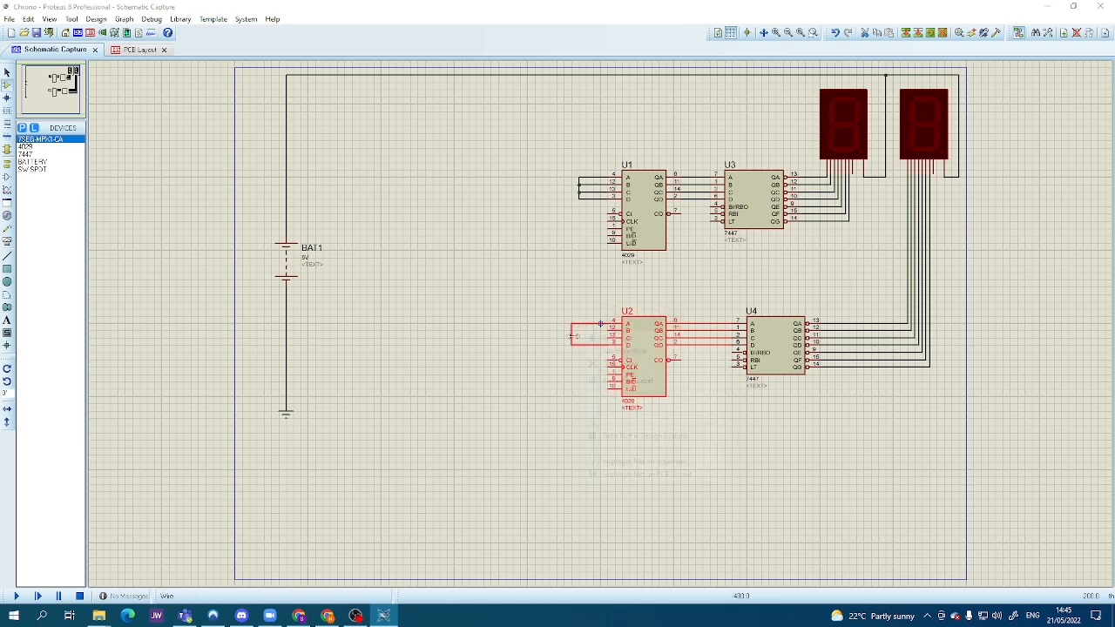
- Delete the wire looping counter U2's input A to its input D
right_click(582, 329)
click(627, 366)
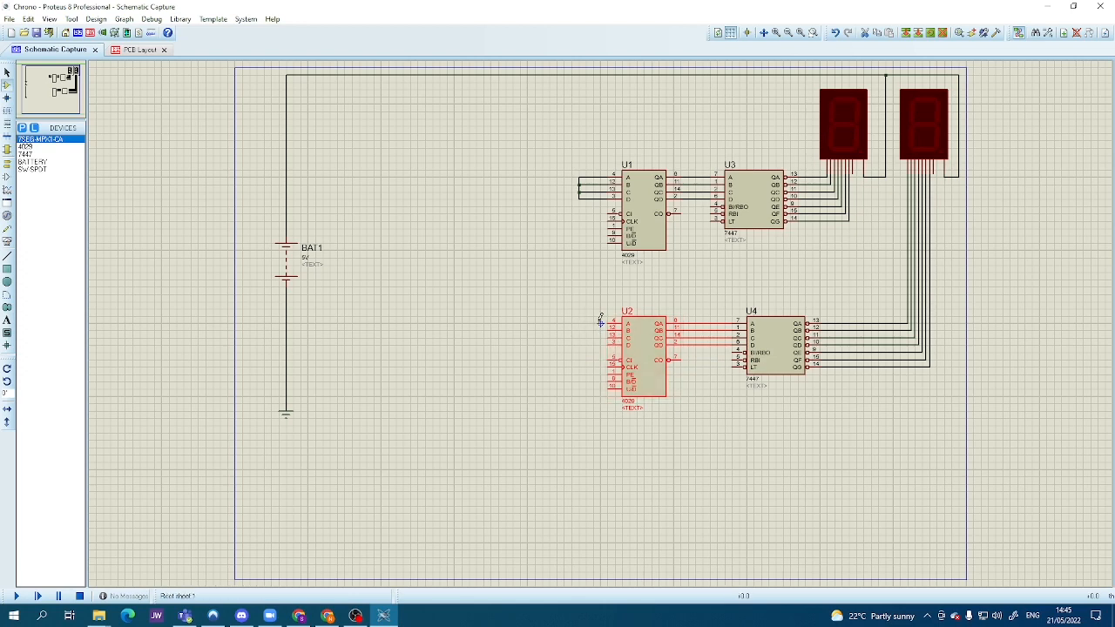
- Tie counter U2's inputs A, B, C and D together with a vertical wire beside the chip
click(600, 323)
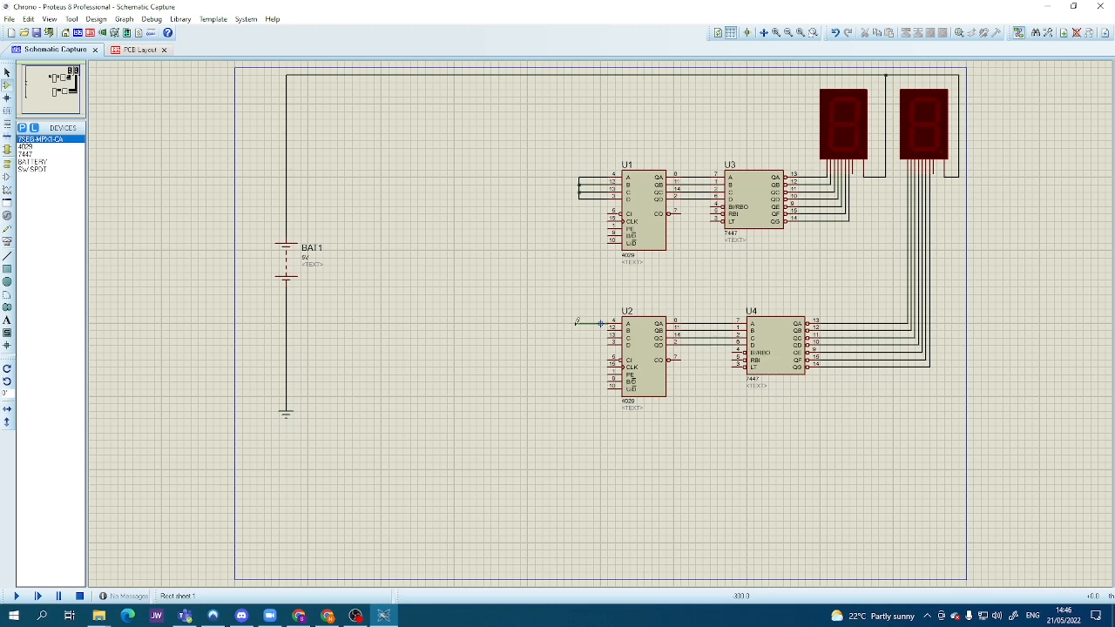
click(578, 323)
click(611, 340)
click(581, 325)
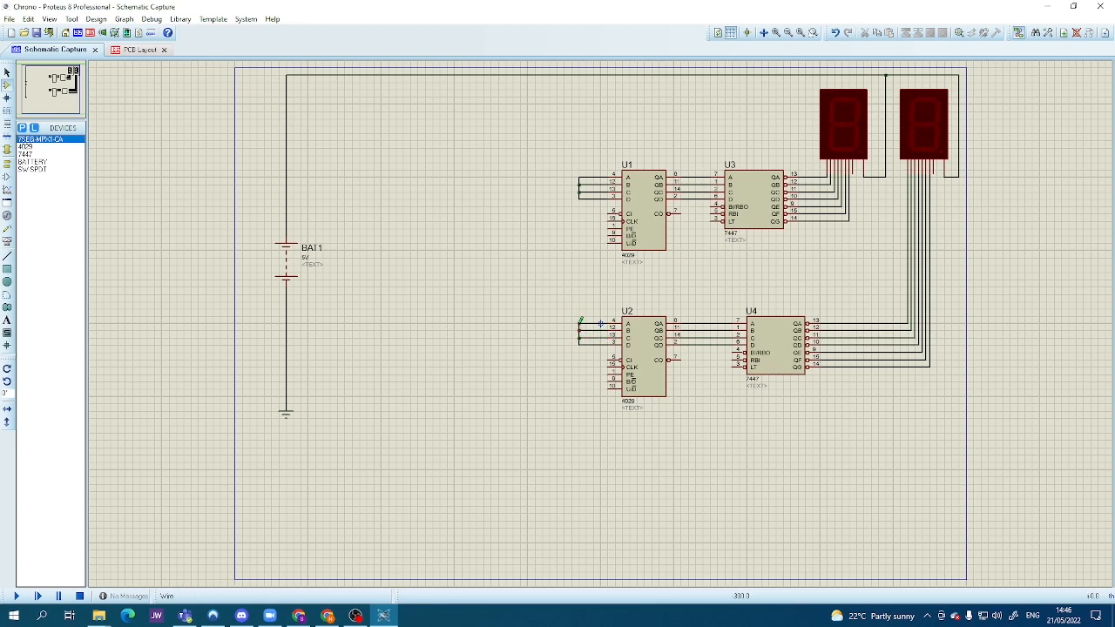
- Connect U1's tied inputs A to D to those of U2 and run a wire to the battery's ground line
click(580, 193)
click(580, 344)
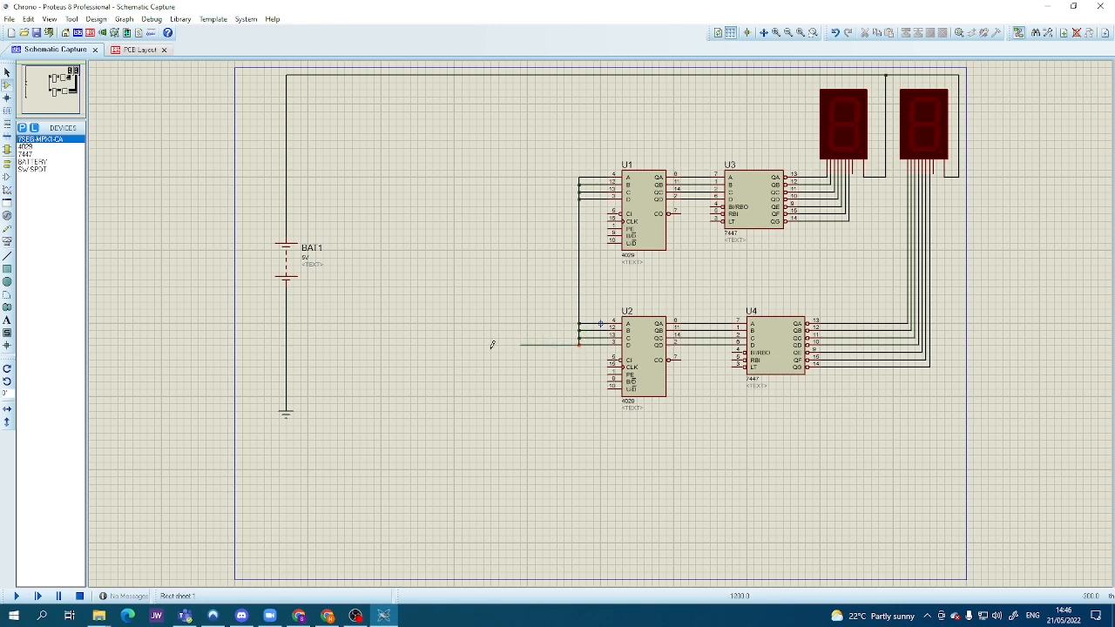
click(288, 344)
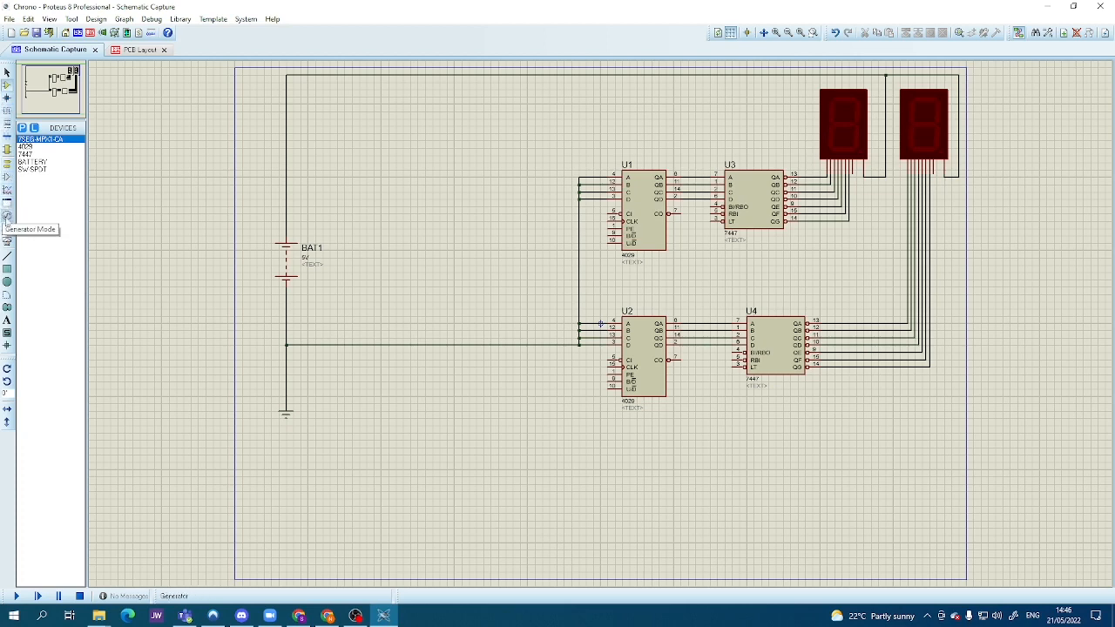
- Place a DCLOCK generator in the empty area between the battery and the counters, above the ground wire
click(7, 215)
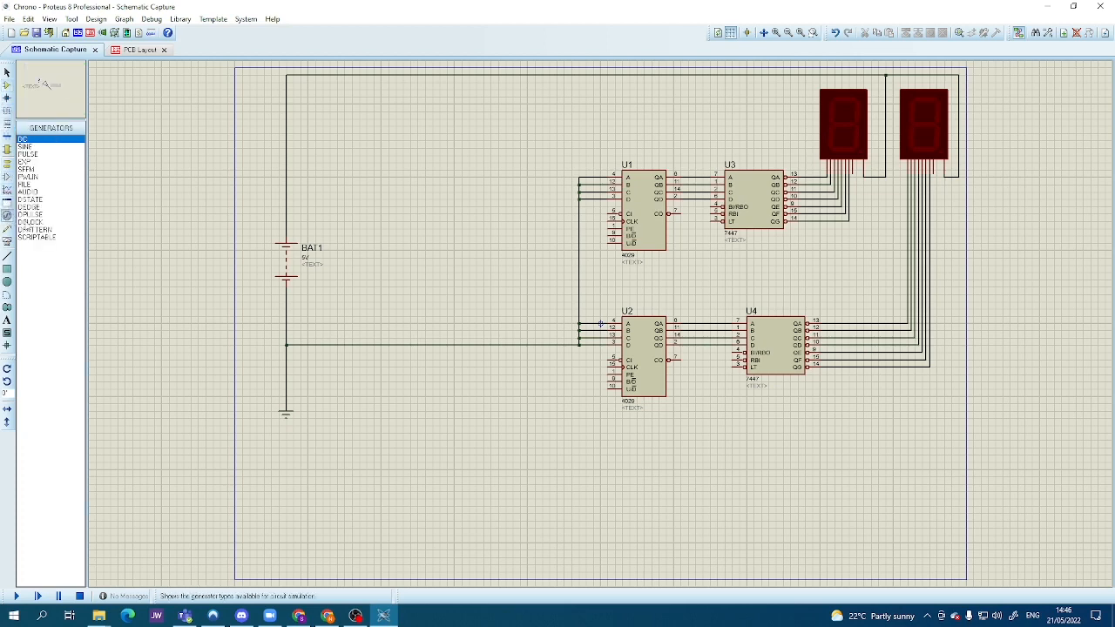
click(27, 223)
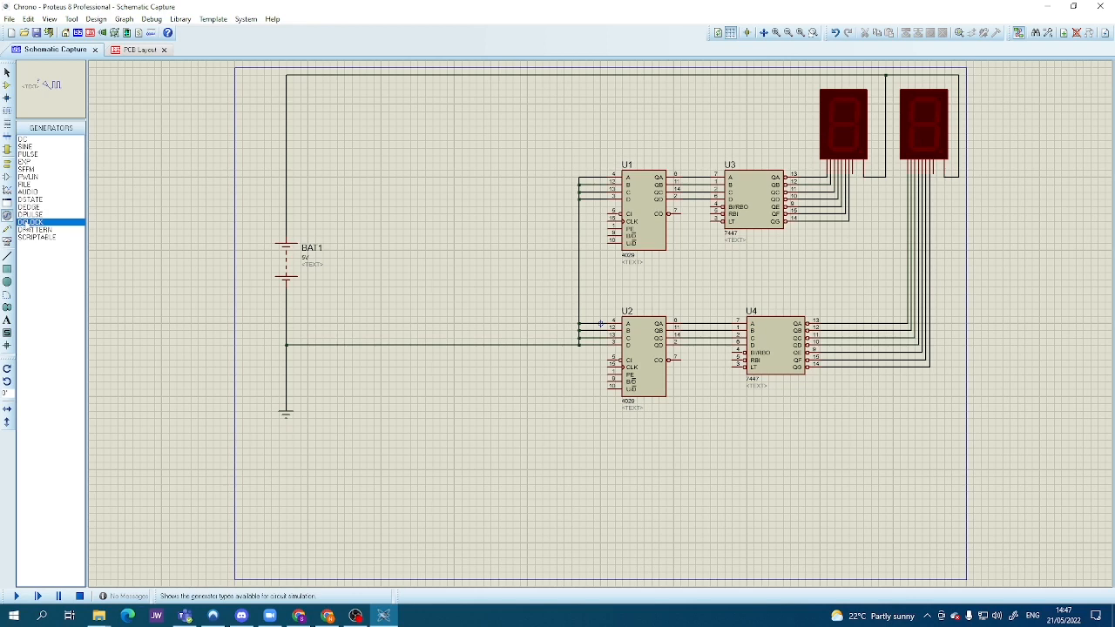
click(457, 294)
click(443, 296)
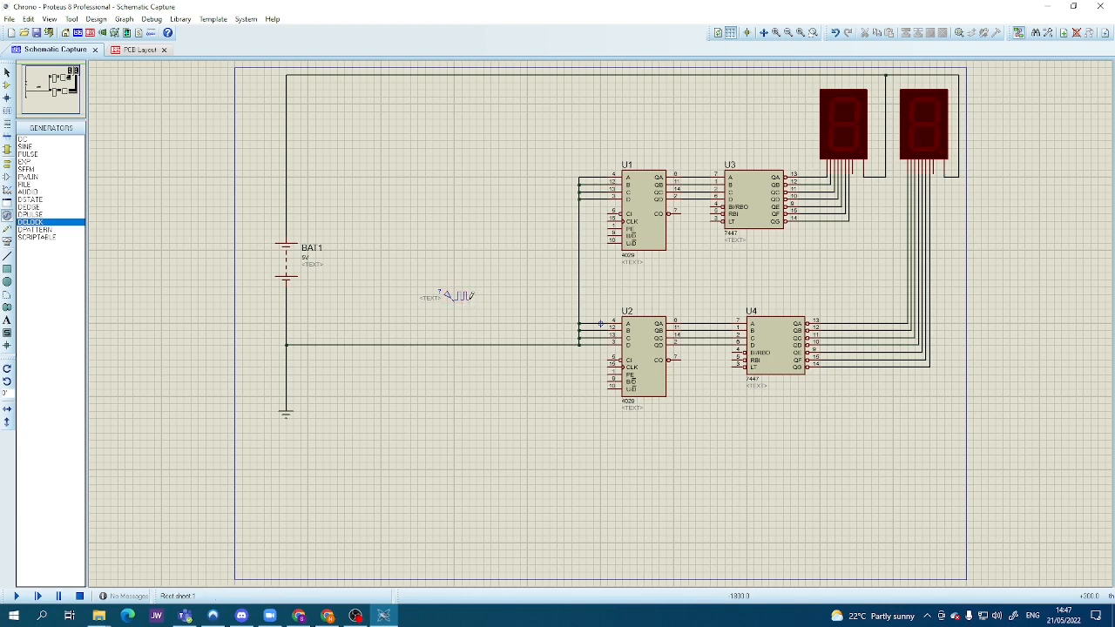
- Wire the clock generator to counter U1's CLK input and delete the stray second generator on that wire
click(454, 298)
click(607, 220)
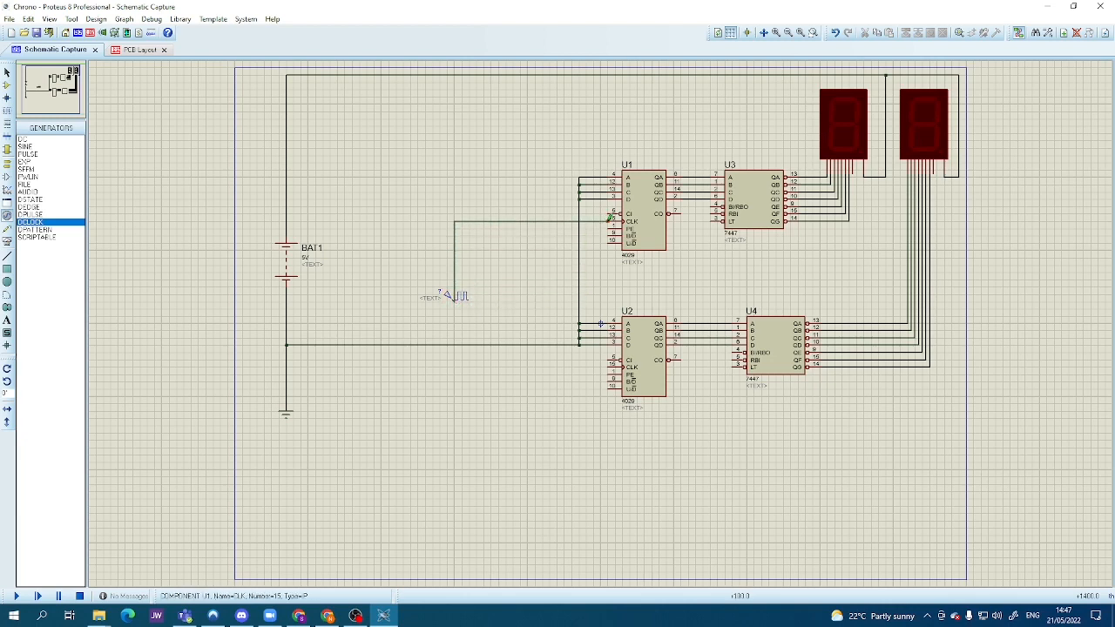
click(607, 220)
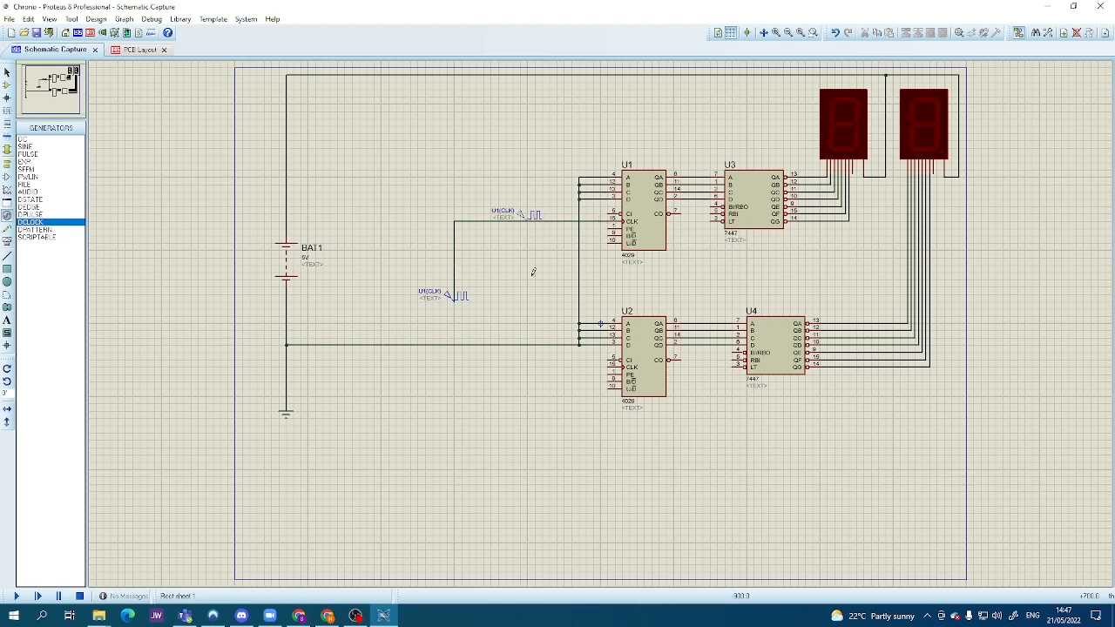
right_click(522, 210)
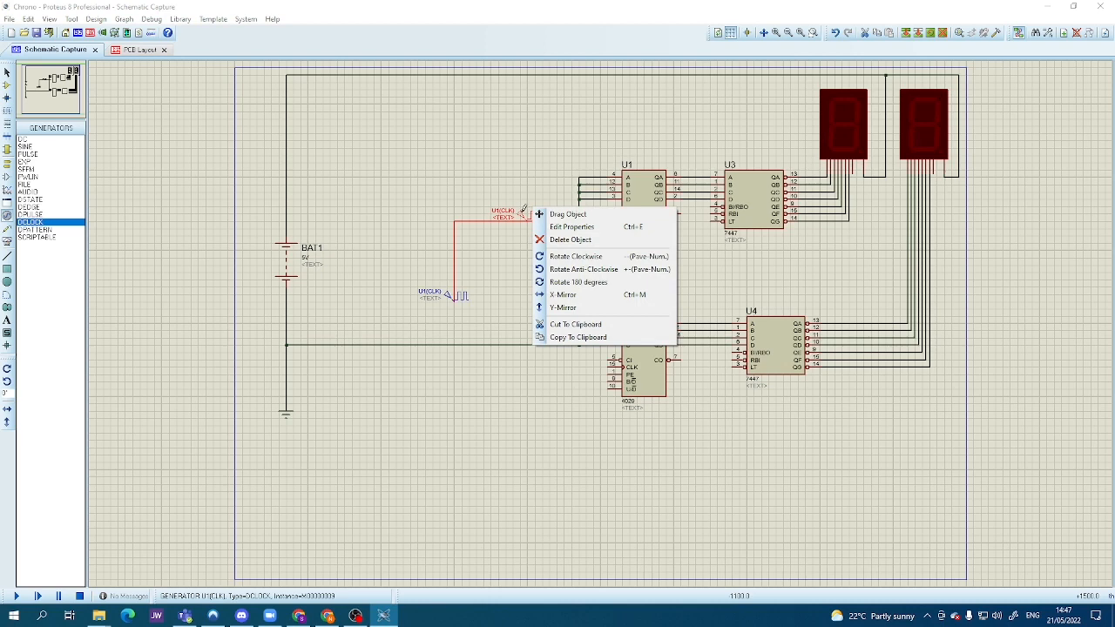
click(568, 239)
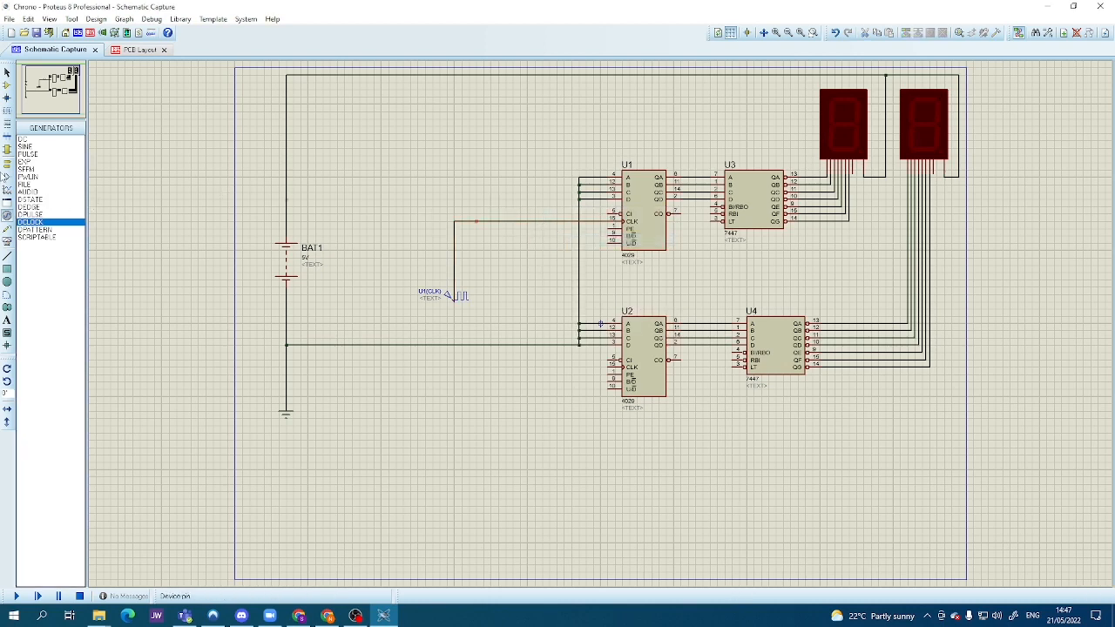
- Wire counter U2's CLK input to the clock generator
click(7, 84)
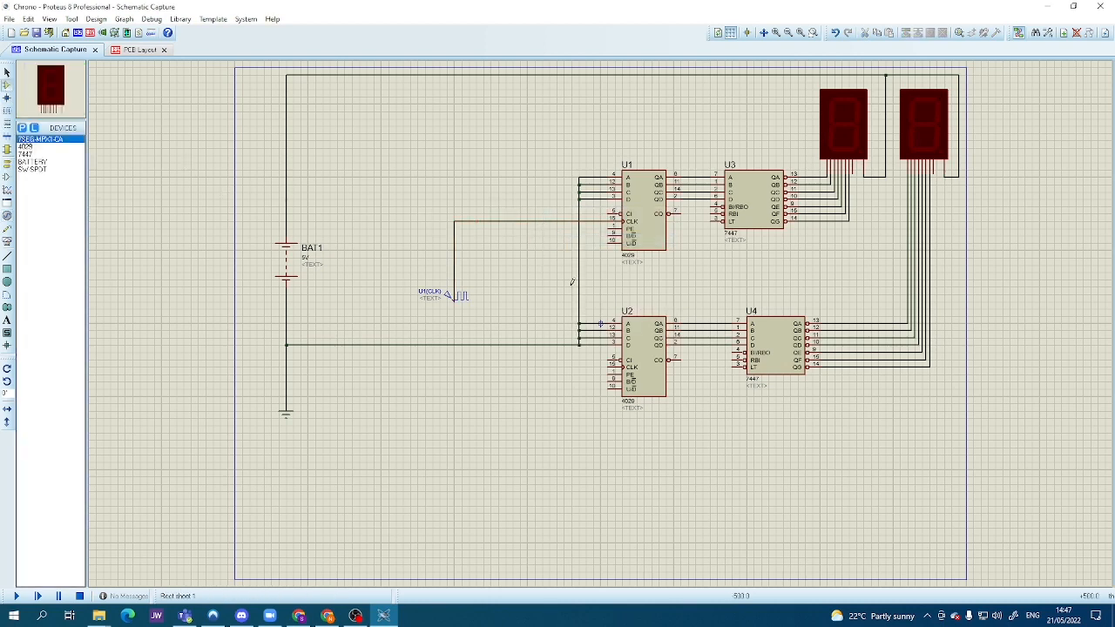
click(506, 218)
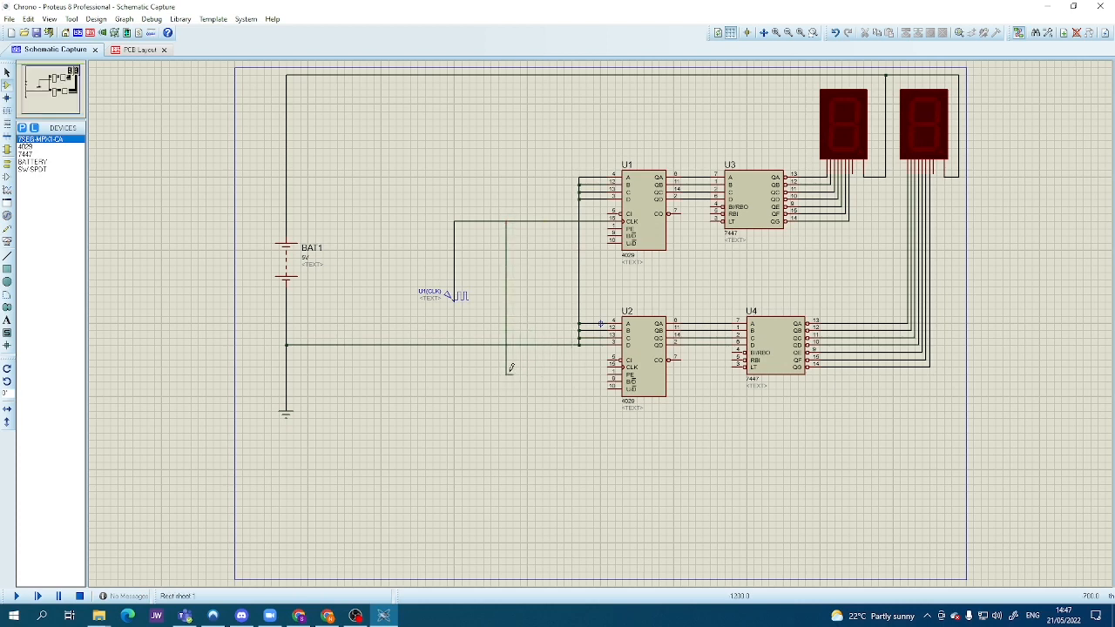
key(Escape)
click(608, 365)
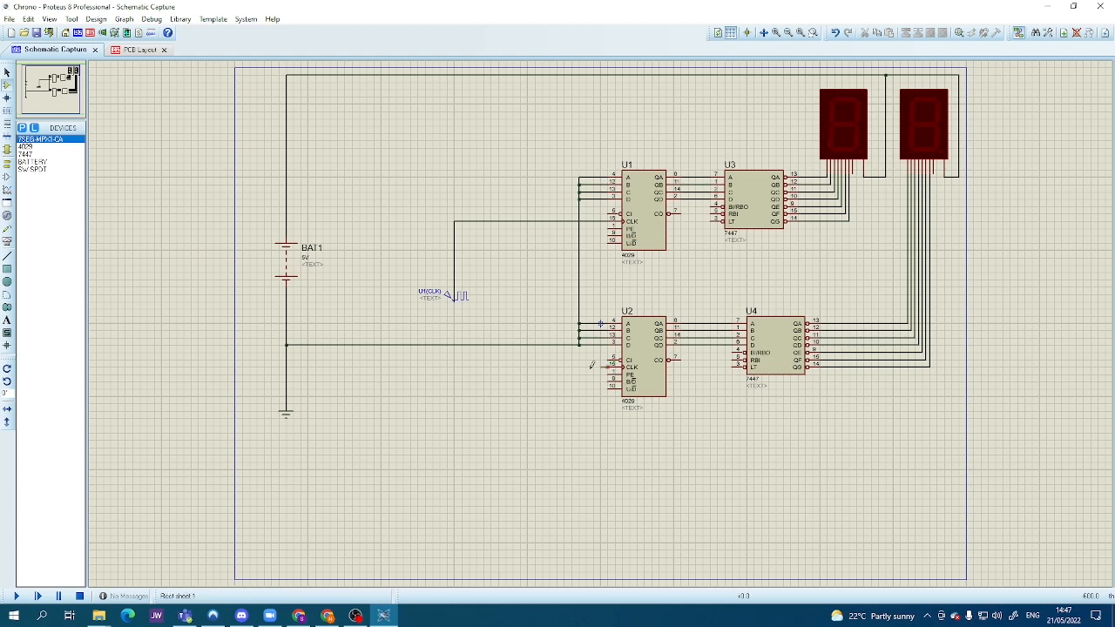
click(454, 302)
- Delete the two wires joining the clock generator to the CLK inputs of counters U1 and U2
right_click(539, 220)
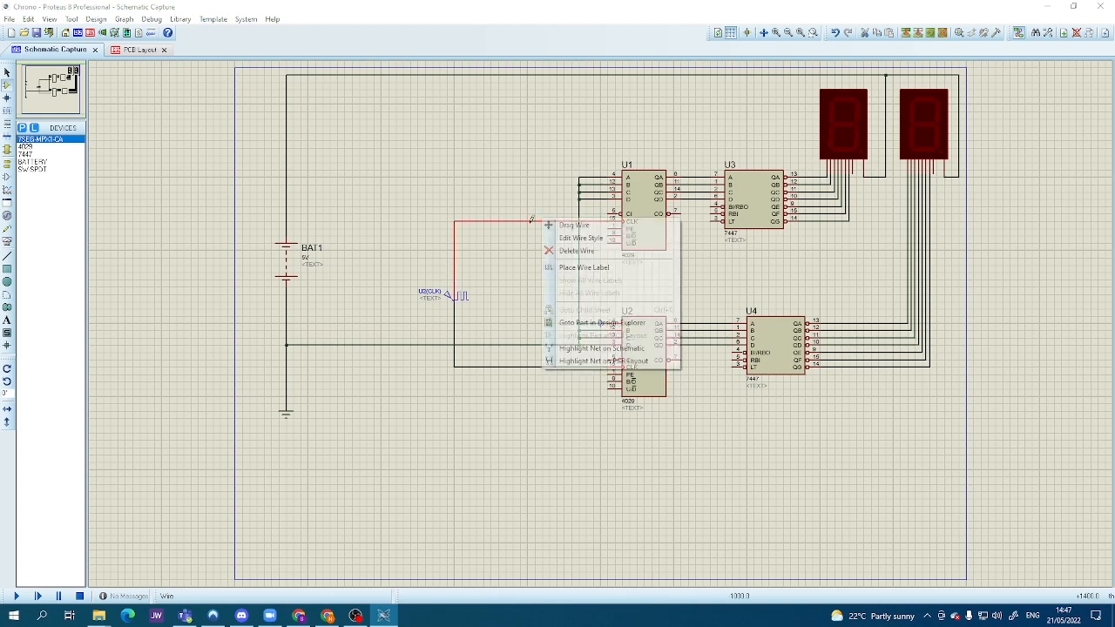
click(561, 253)
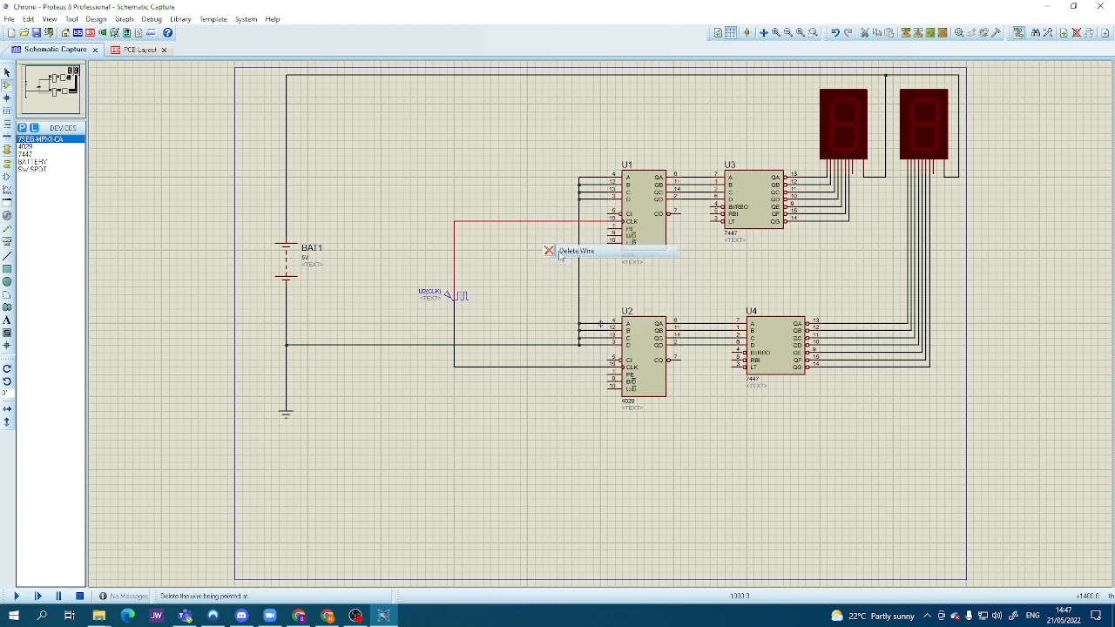
right_click(498, 364)
click(525, 395)
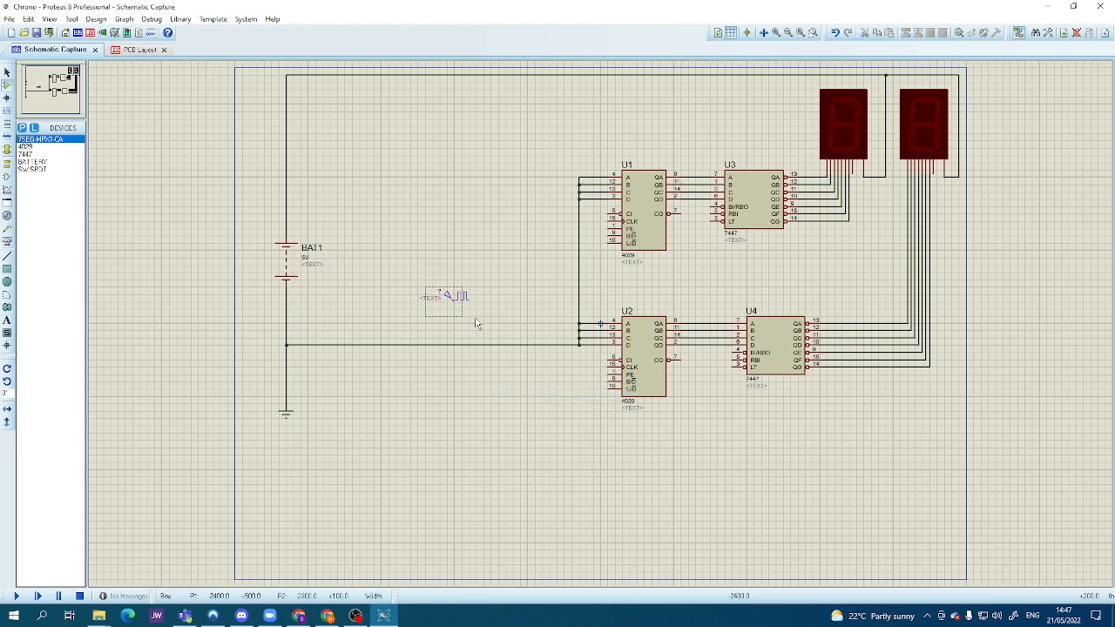
- Move the clock generator below the ground wire and wire the CLK inputs of counters U1 and U2 together
drag(484, 315, 510, 403)
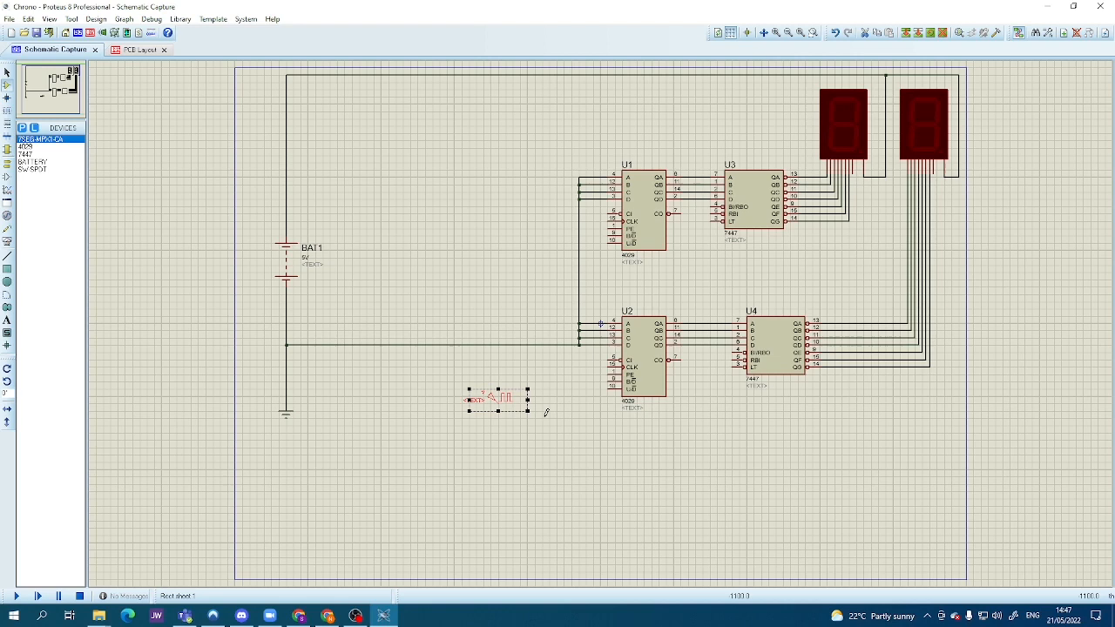
click(499, 398)
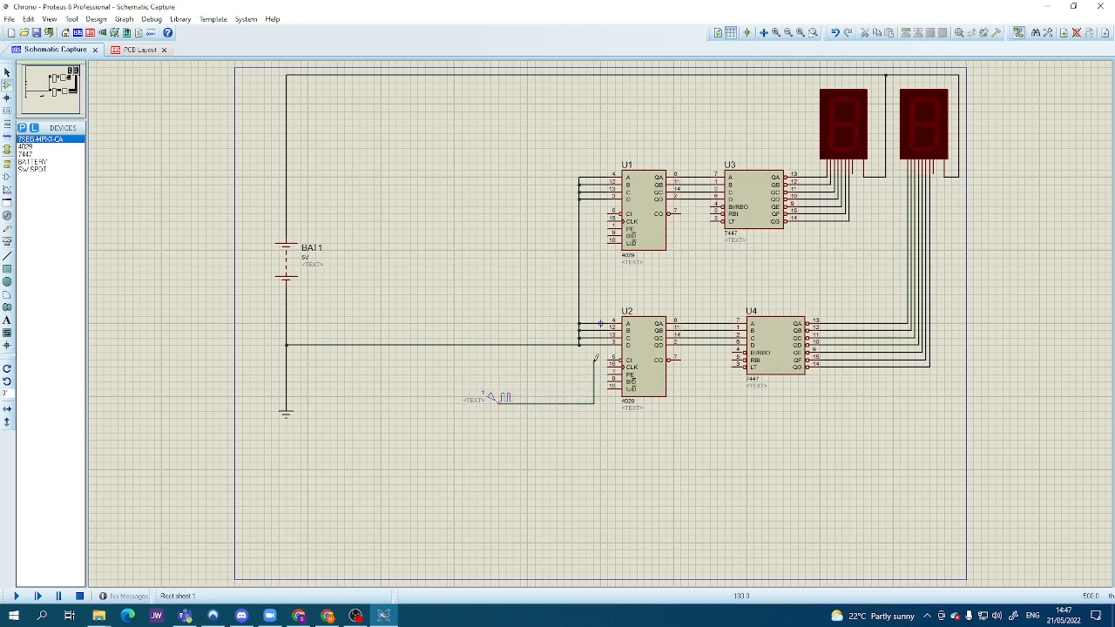
key(Escape)
click(607, 219)
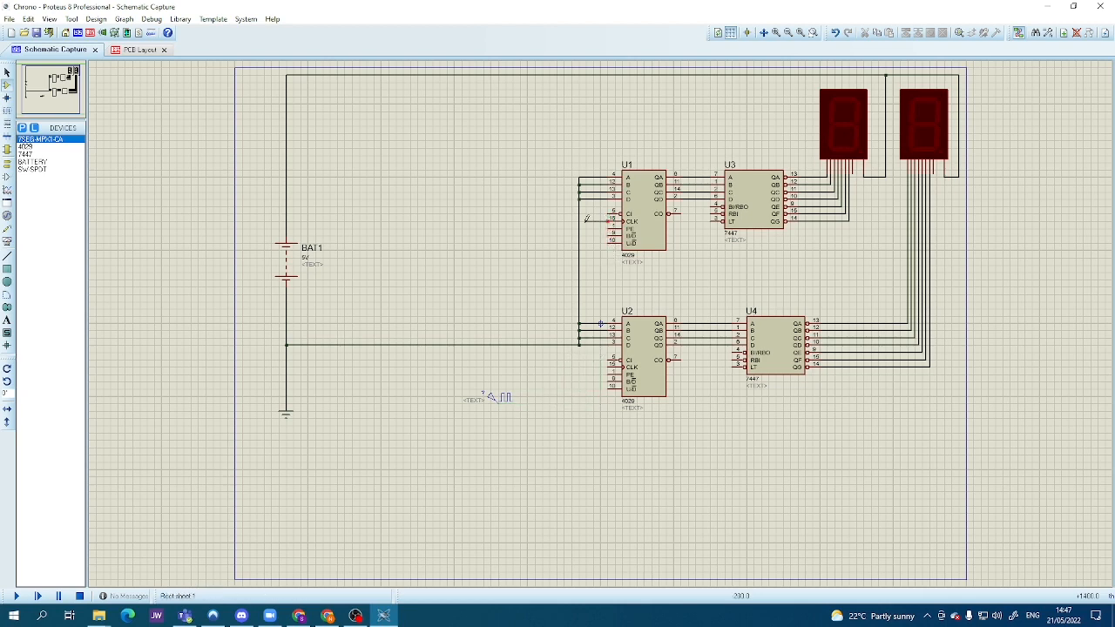
click(607, 367)
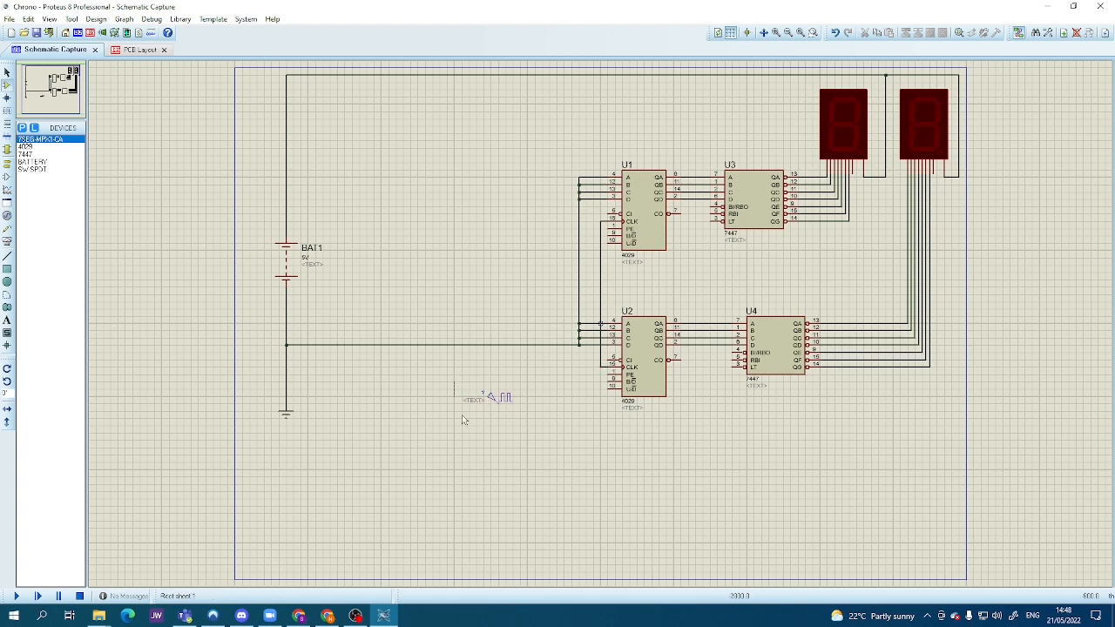
- Move the clock generator up level with counter U2's CLK input and wire it to the shared CLK line
drag(494, 395, 494, 359)
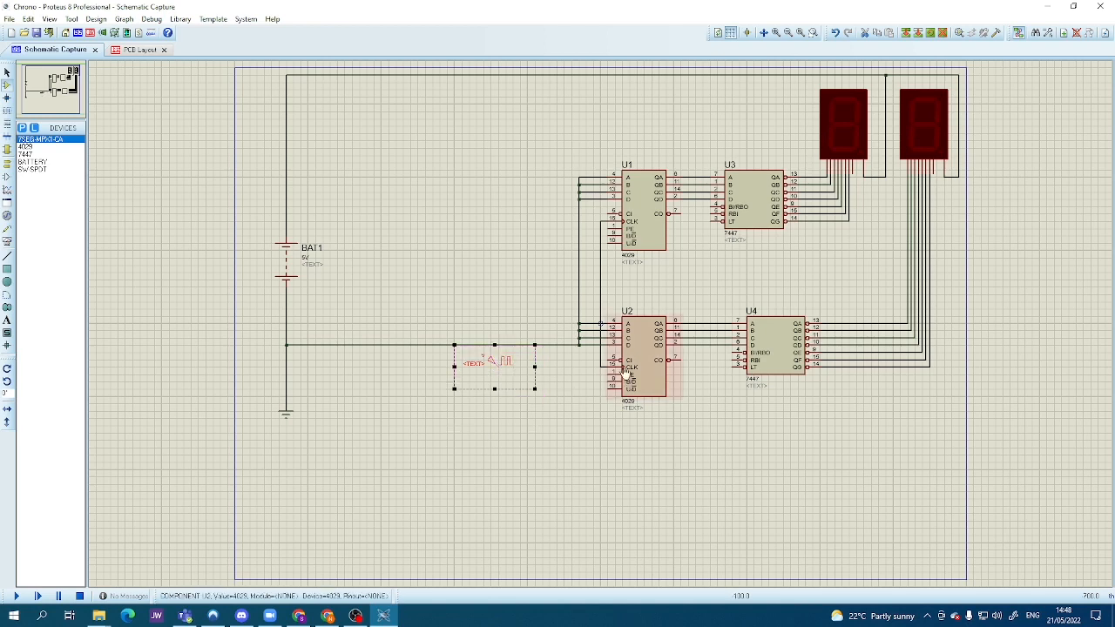
click(600, 365)
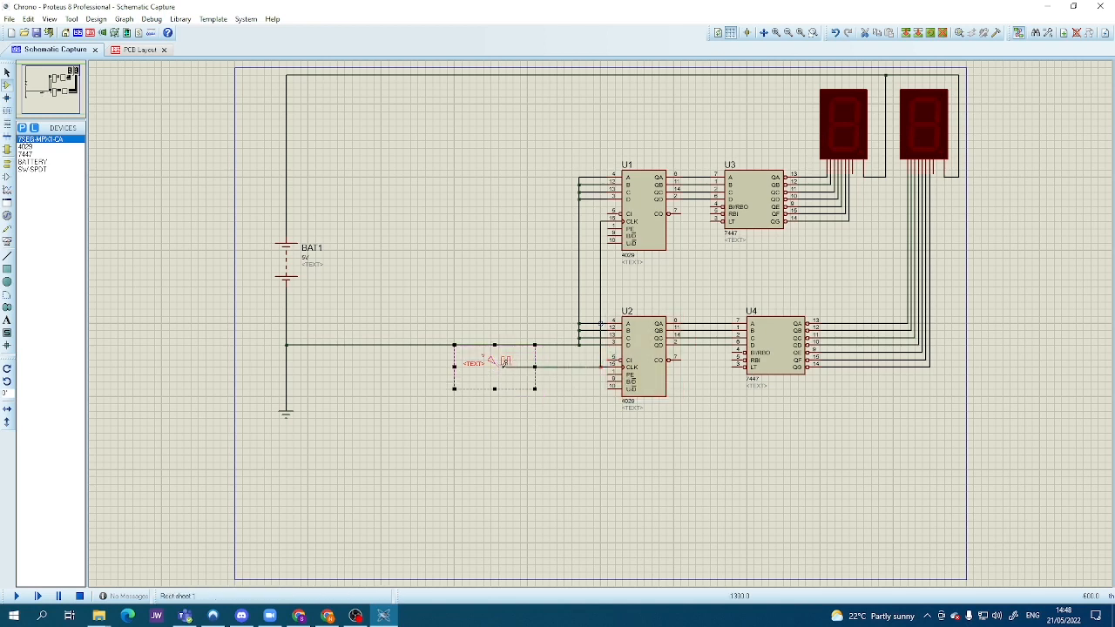
click(509, 368)
click(536, 406)
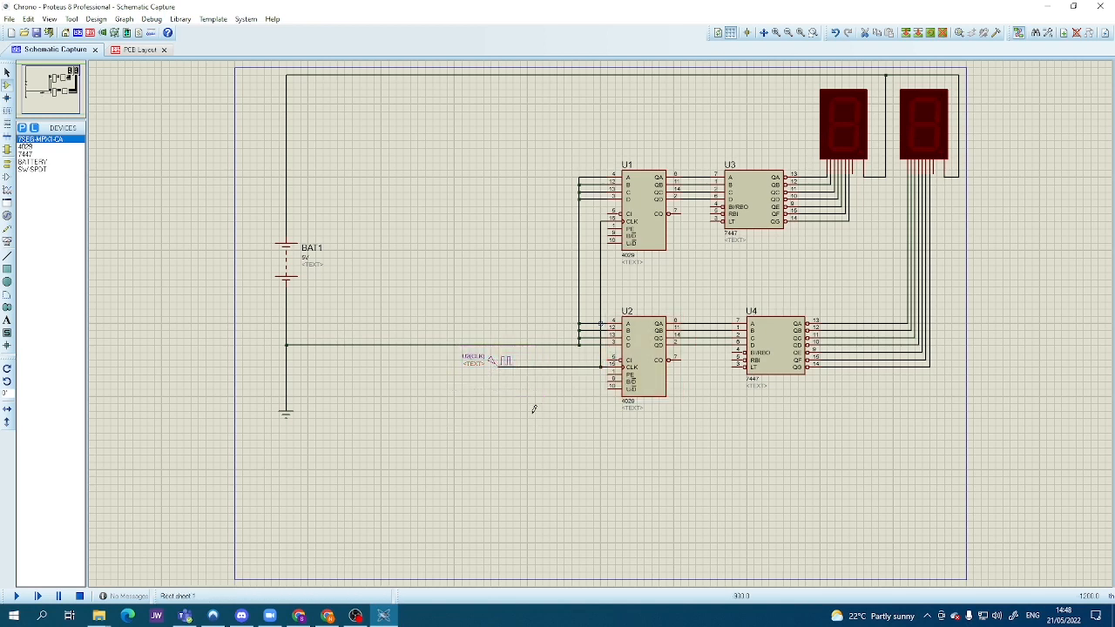
- Review the clock generator's clock type and timing properties and accept them
double_click(502, 360)
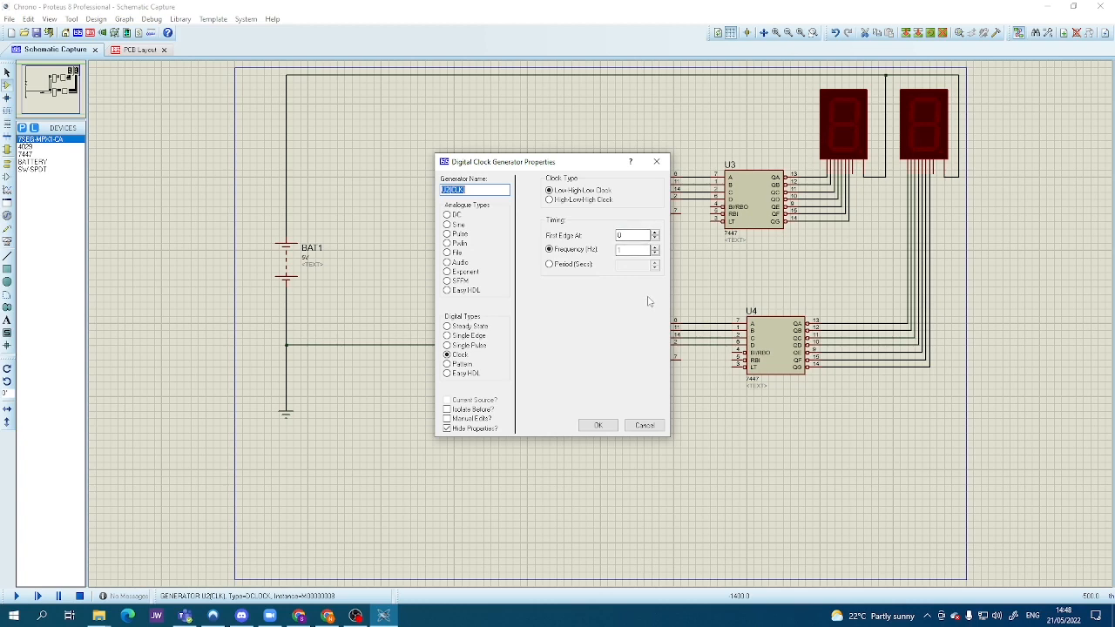
click(549, 201)
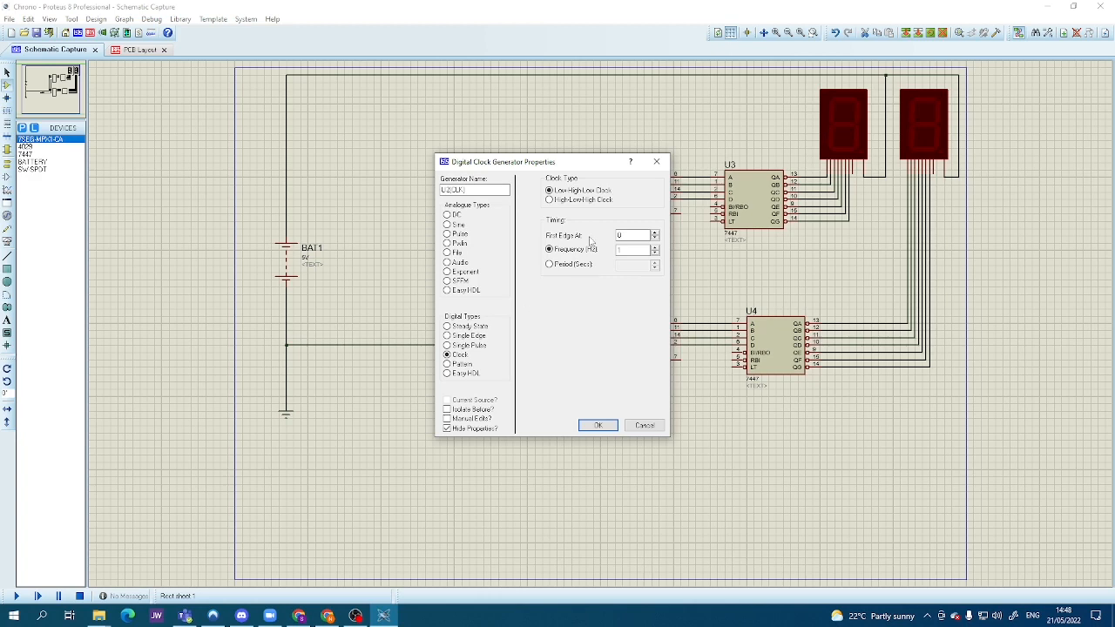
click(628, 237)
click(607, 426)
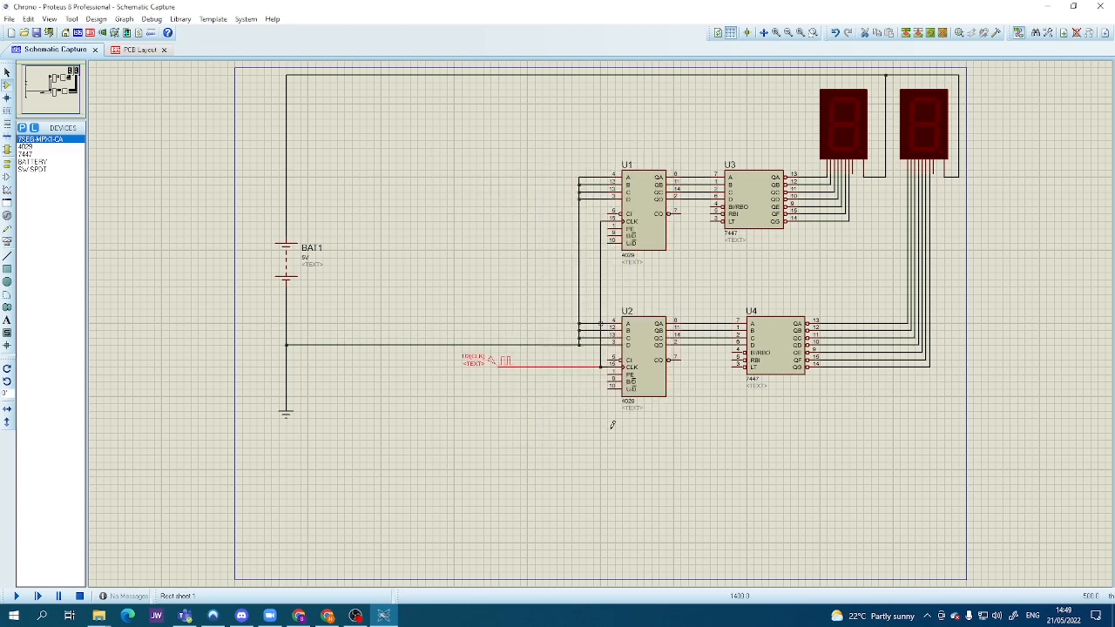
click(516, 447)
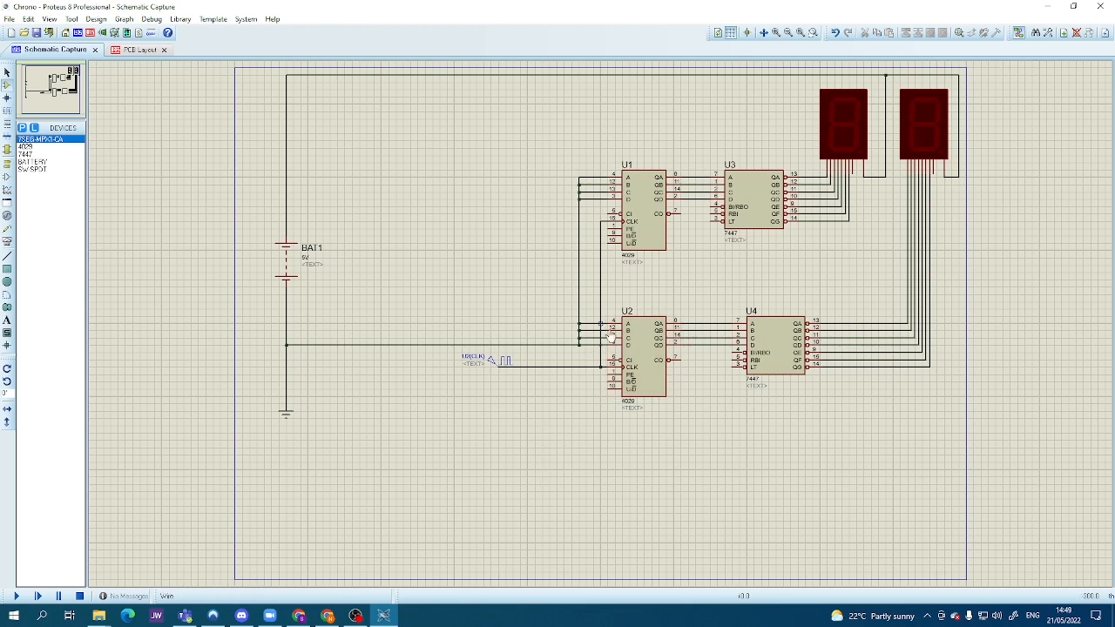
- Wire the two counters' PE inputs together and connect both B/D inputs to the grounded input line
click(607, 371)
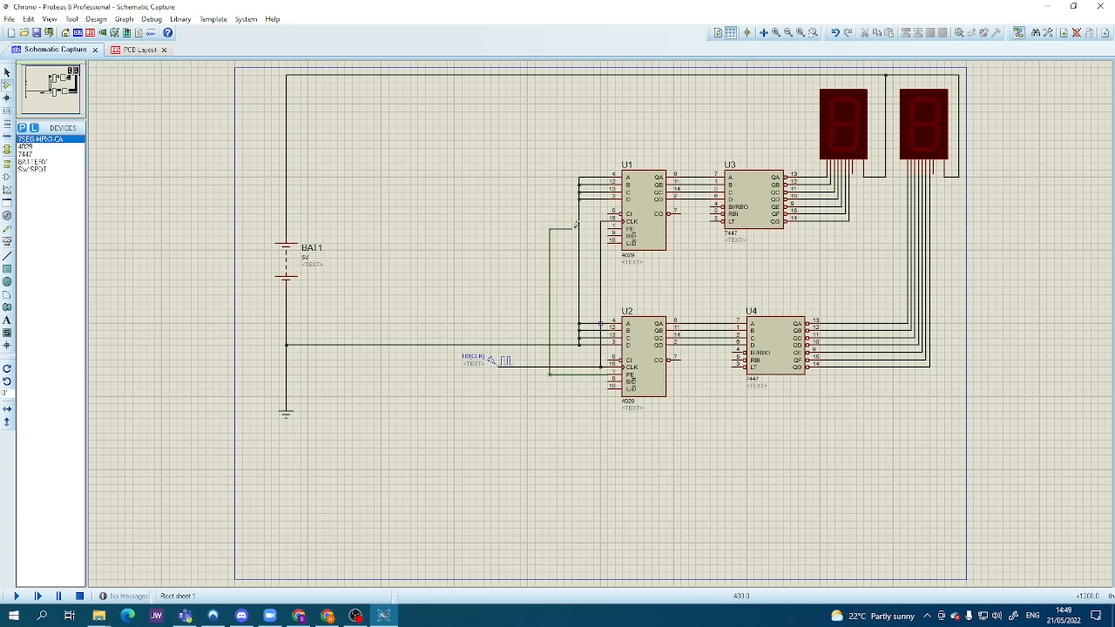
click(608, 229)
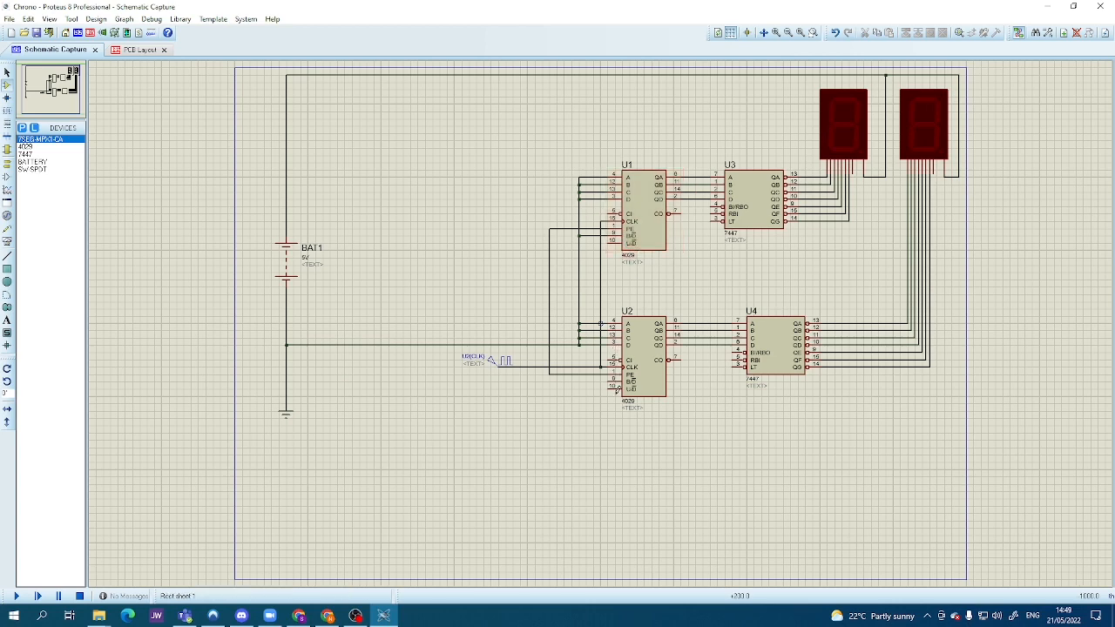
click(607, 379)
click(579, 347)
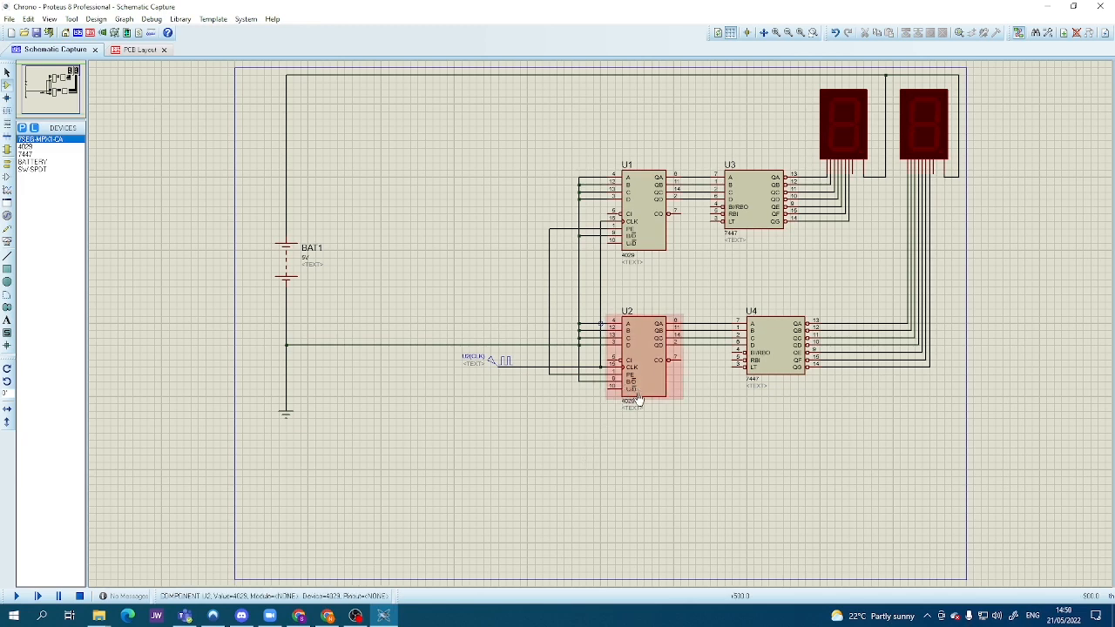
- Wire counter U1's U/D input to U2's U/D input, and U2's CO output to U1's CI input
click(608, 243)
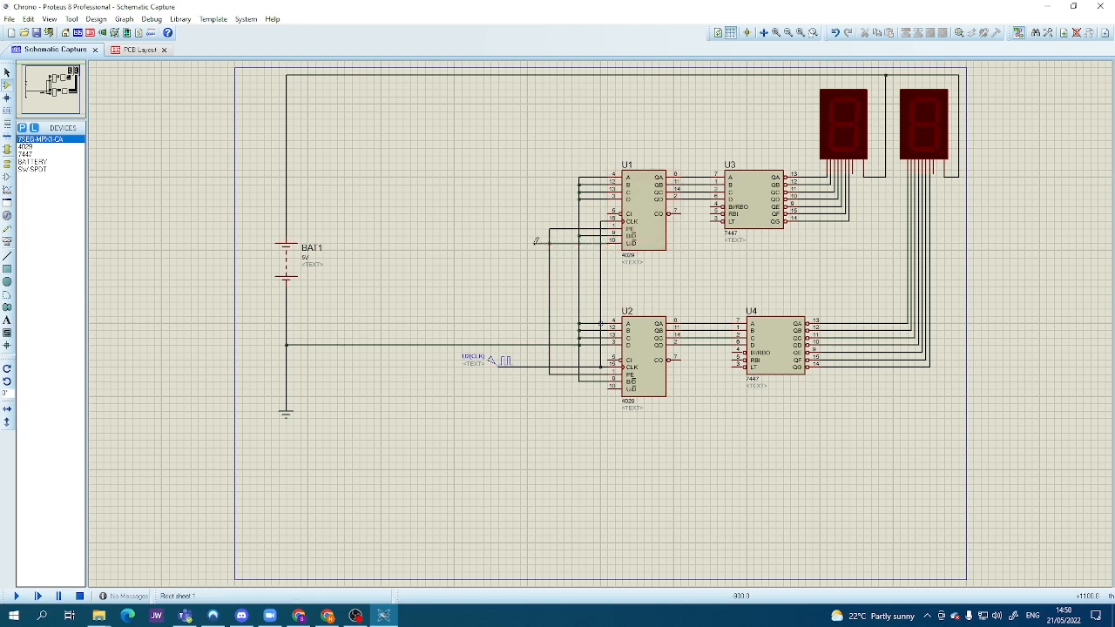
click(513, 345)
click(609, 387)
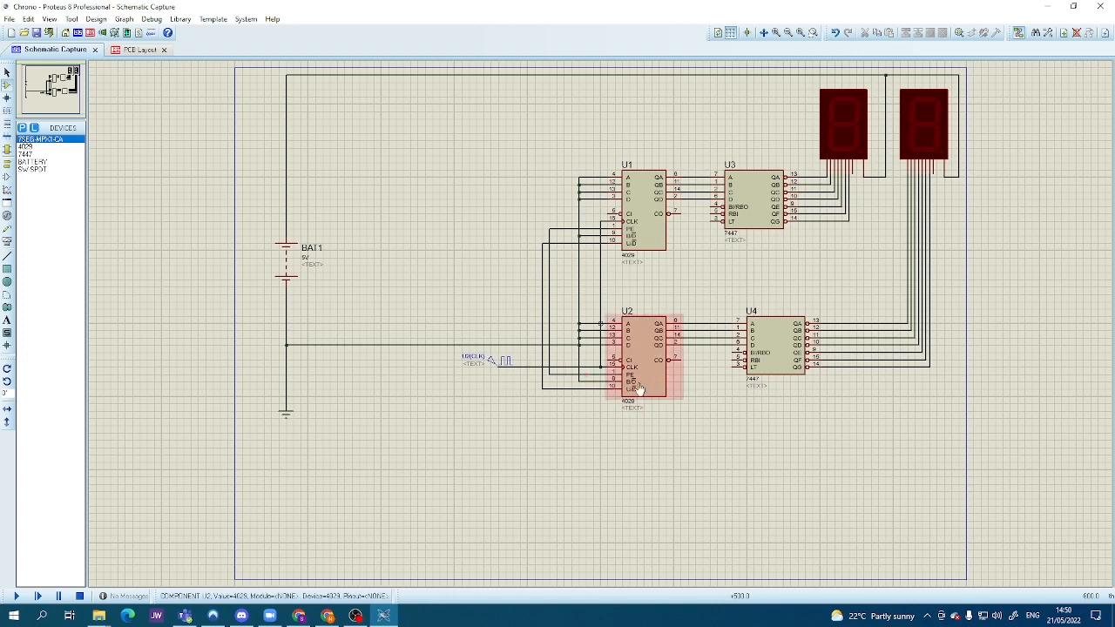
click(683, 359)
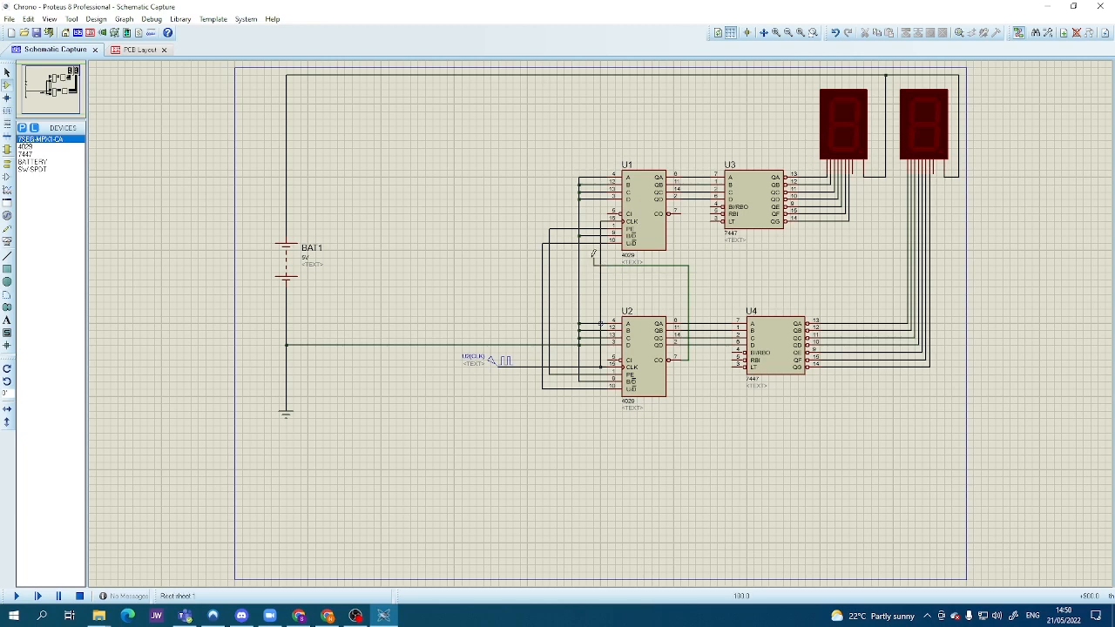
click(608, 213)
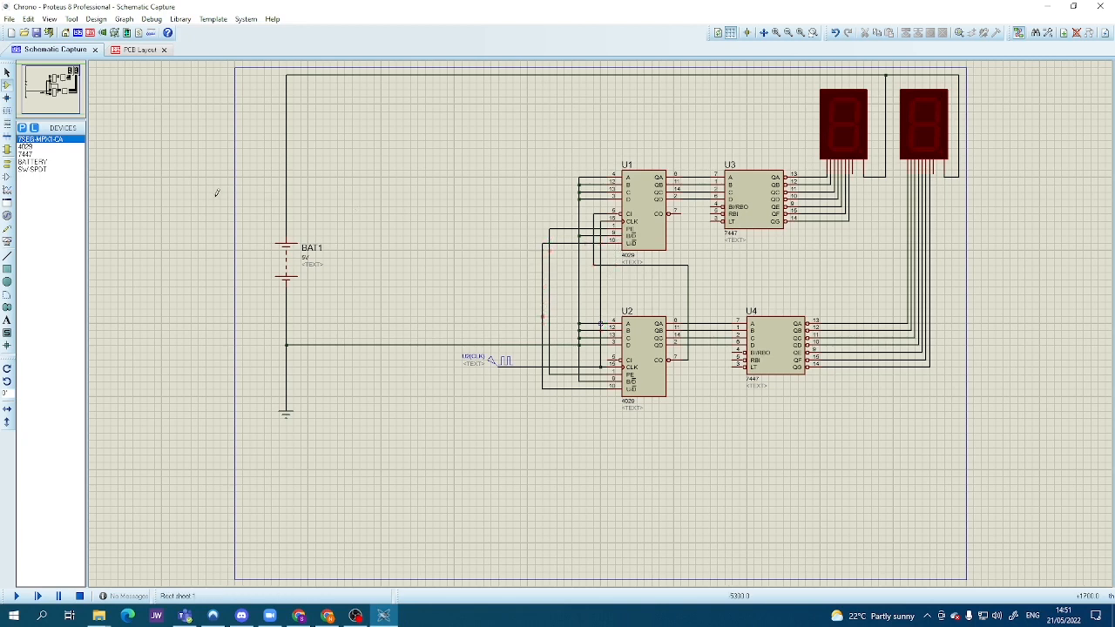
- Place an SW-SPDT switch near the battery's upper supply line and rename it C/D
click(30, 169)
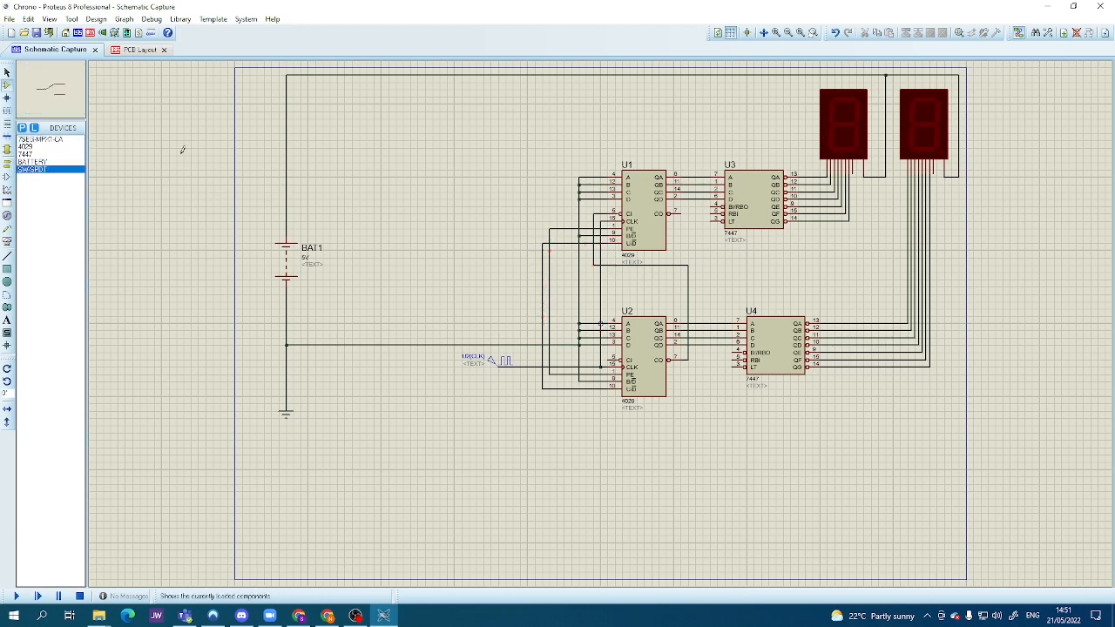
click(356, 112)
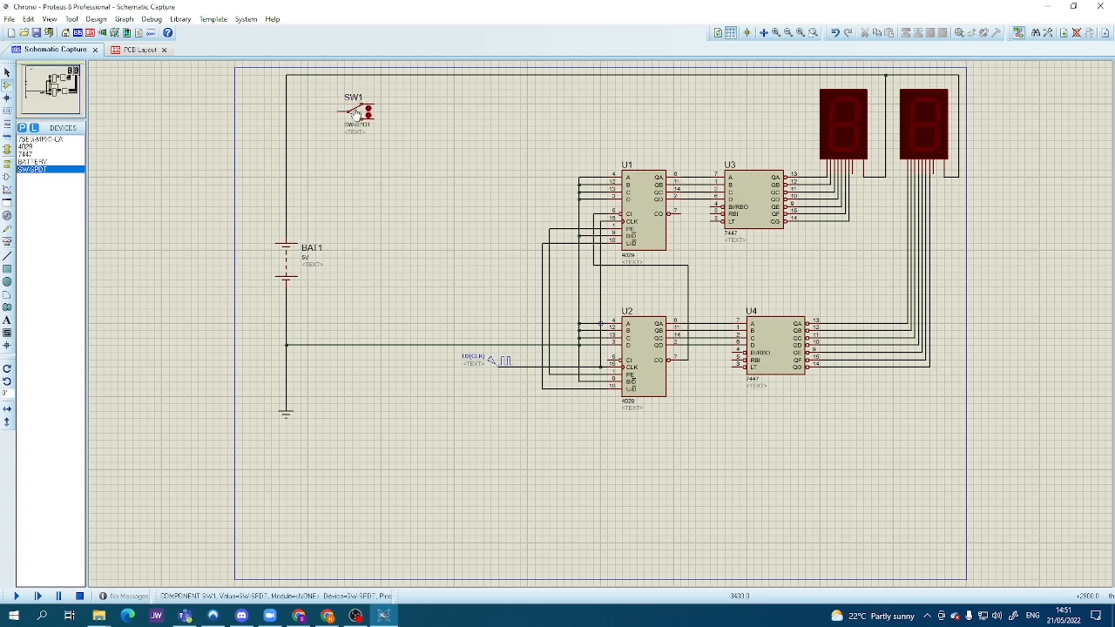
double_click(354, 97)
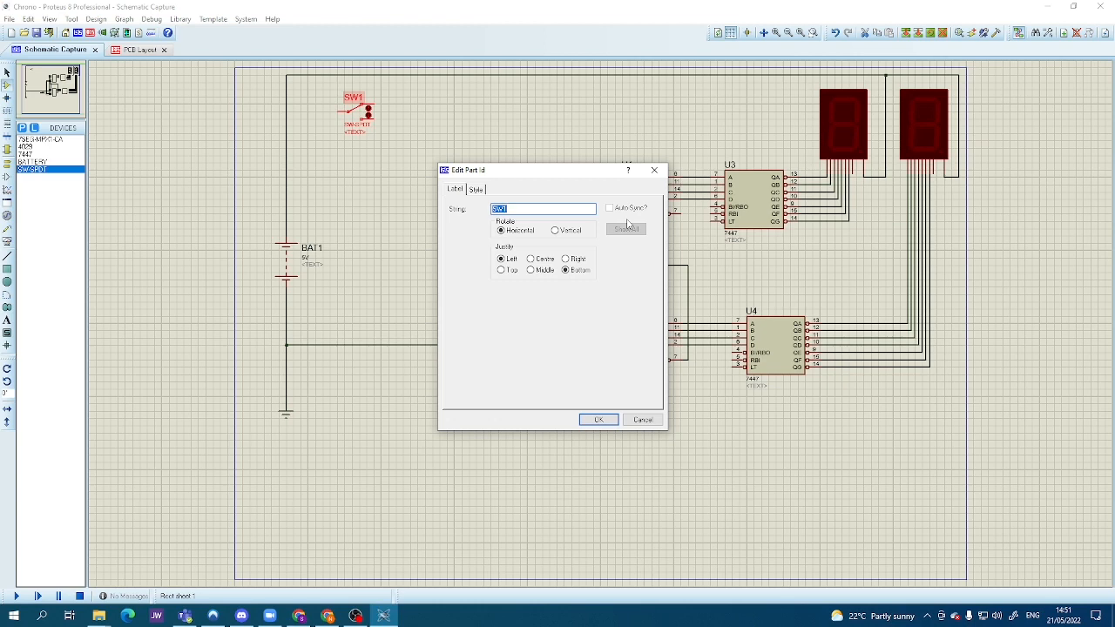
key(BackSpace)
text(U)
text(4D)
click(598, 419)
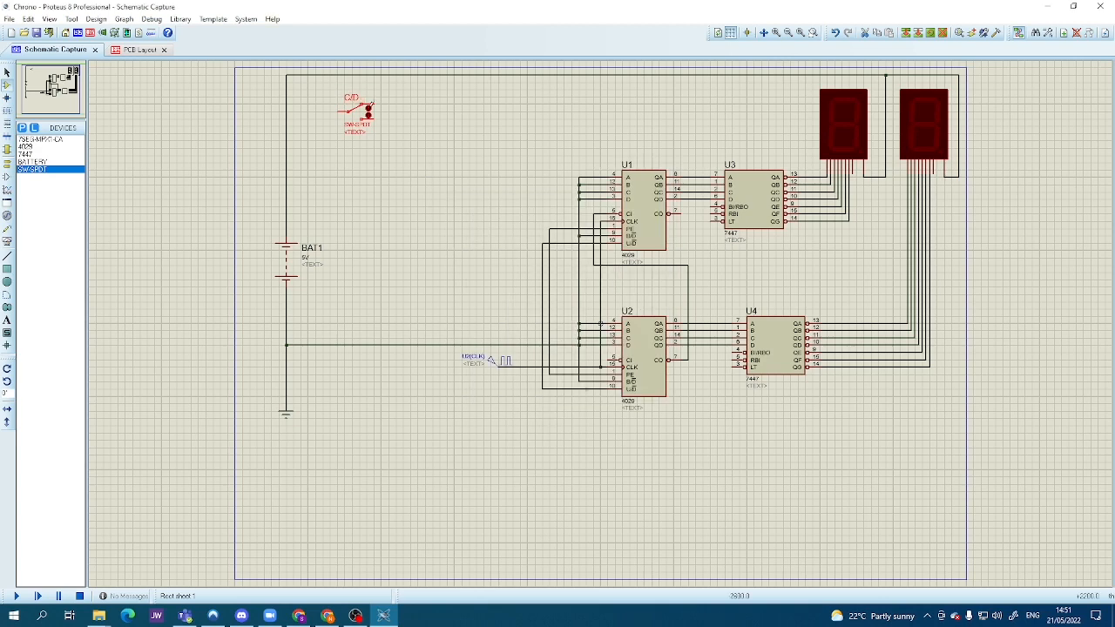
- Rotate the C/D switch 180 degrees and wire its common contact to the counters' shared U/D line
right_click(368, 112)
click(416, 183)
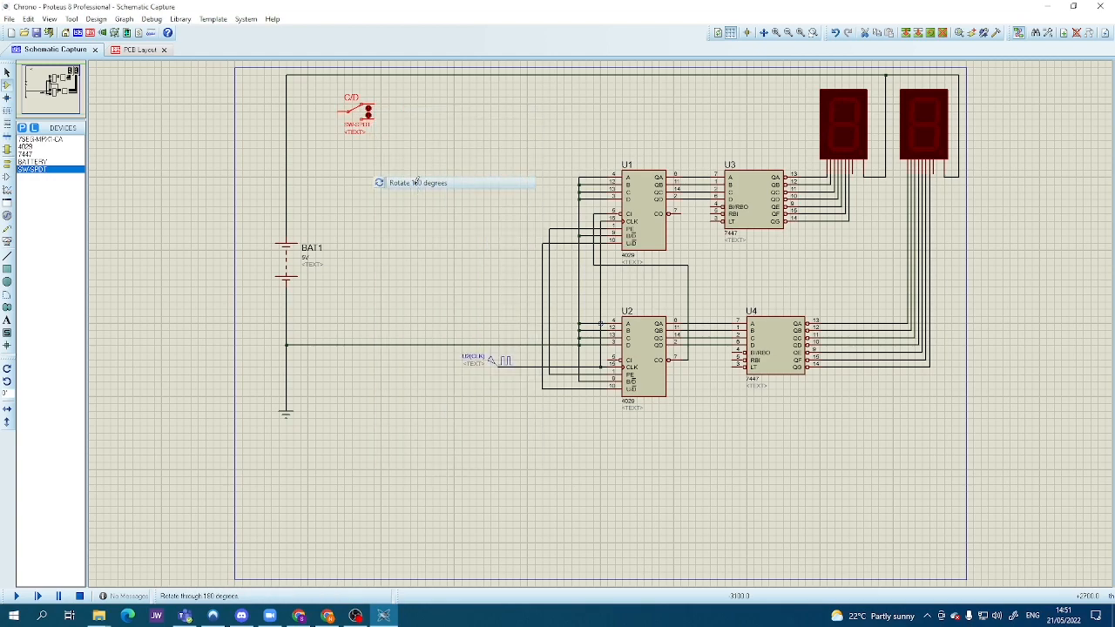
click(412, 122)
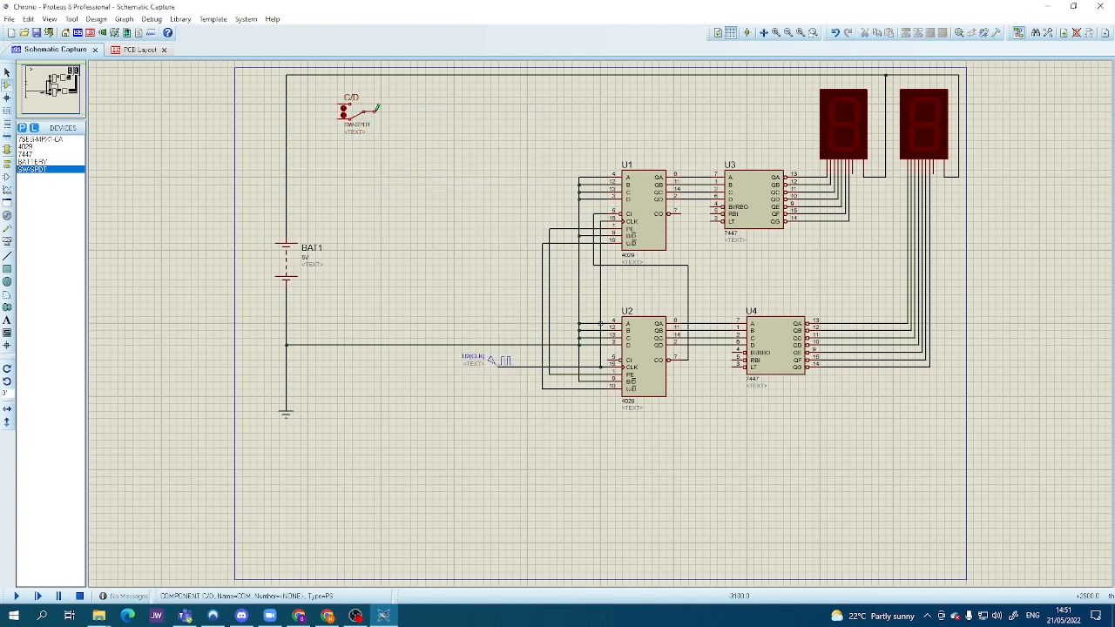
click(374, 112)
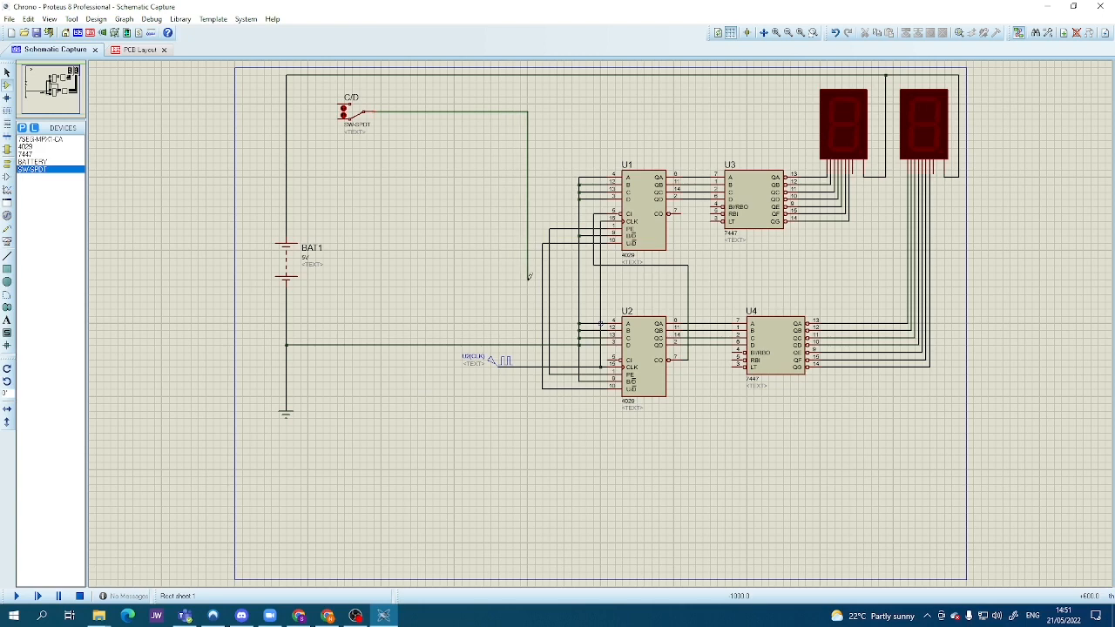
click(455, 267)
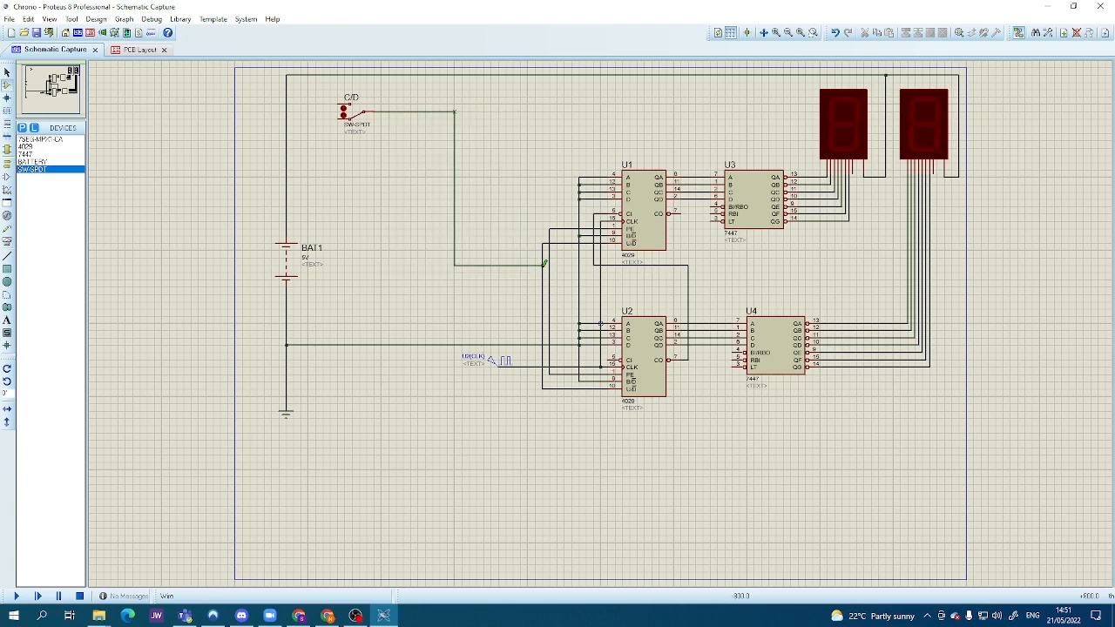
click(543, 264)
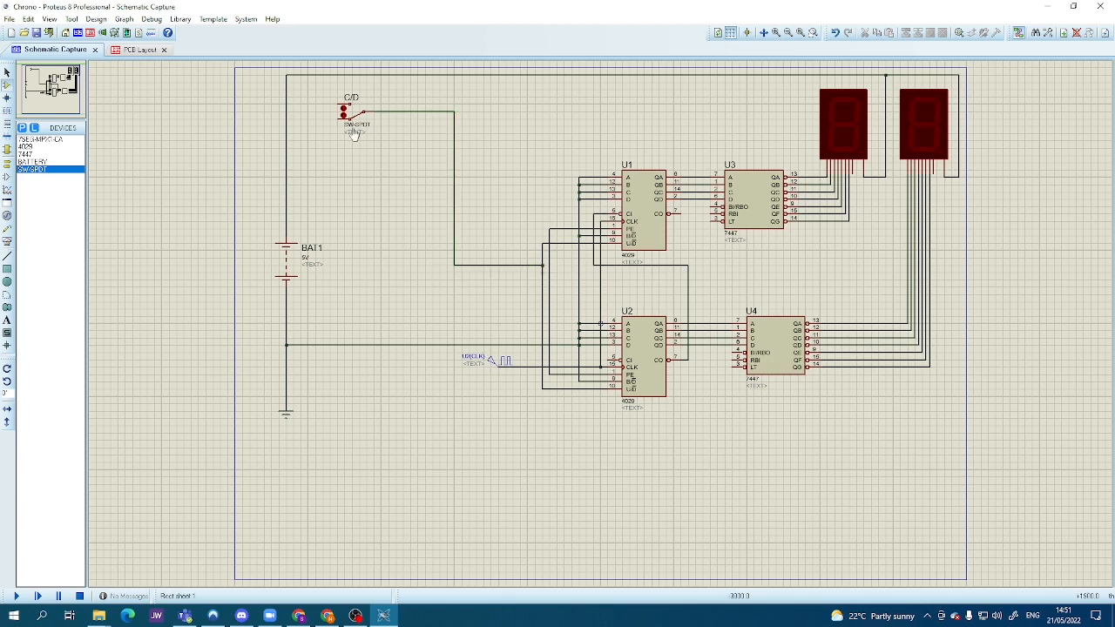
- Wire the C/D switch's upper contact to the battery's positive line and its lower contact to the ground line
click(340, 105)
click(288, 105)
click(344, 116)
click(334, 344)
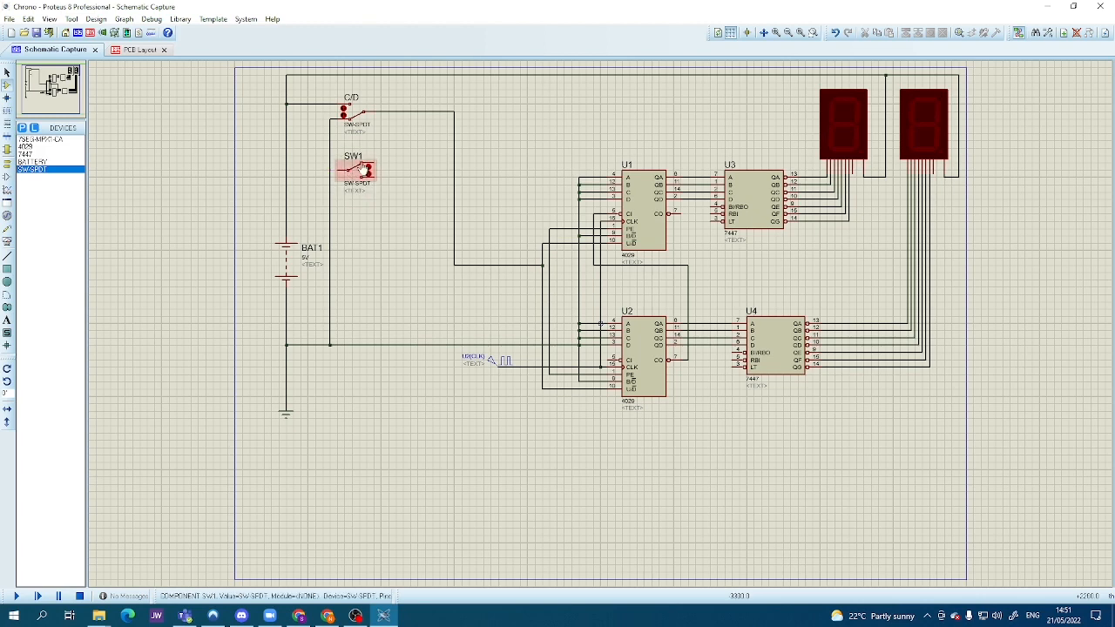
- Place a second SW-SPDT switch below the C/D switch and rename it RAZ
click(363, 168)
double_click(357, 162)
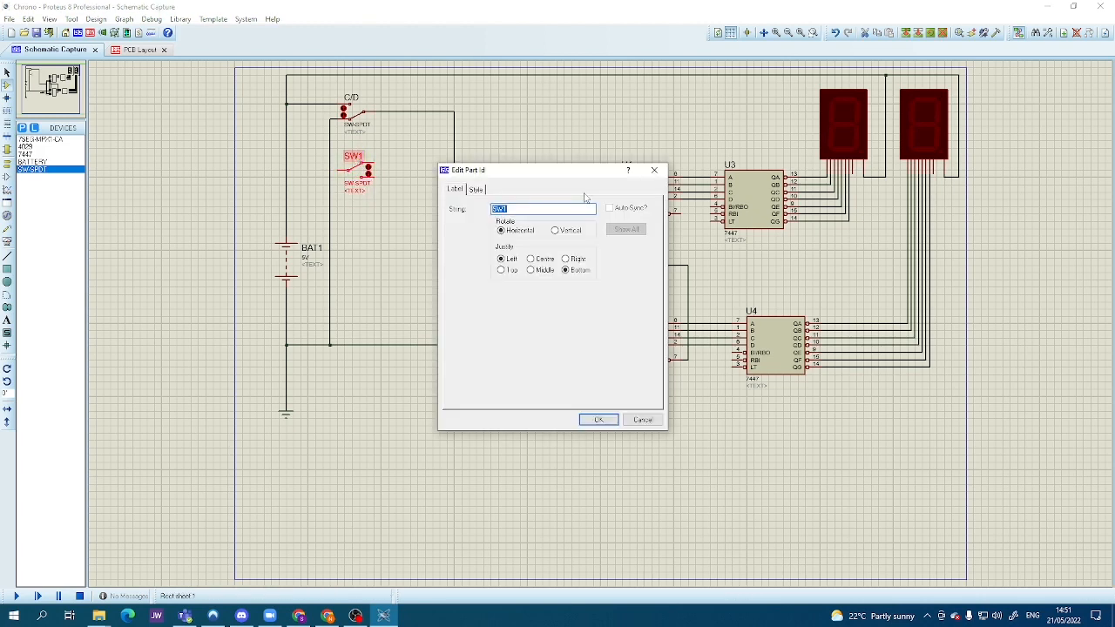
key(BackSpace)
text(RAZ)
click(595, 419)
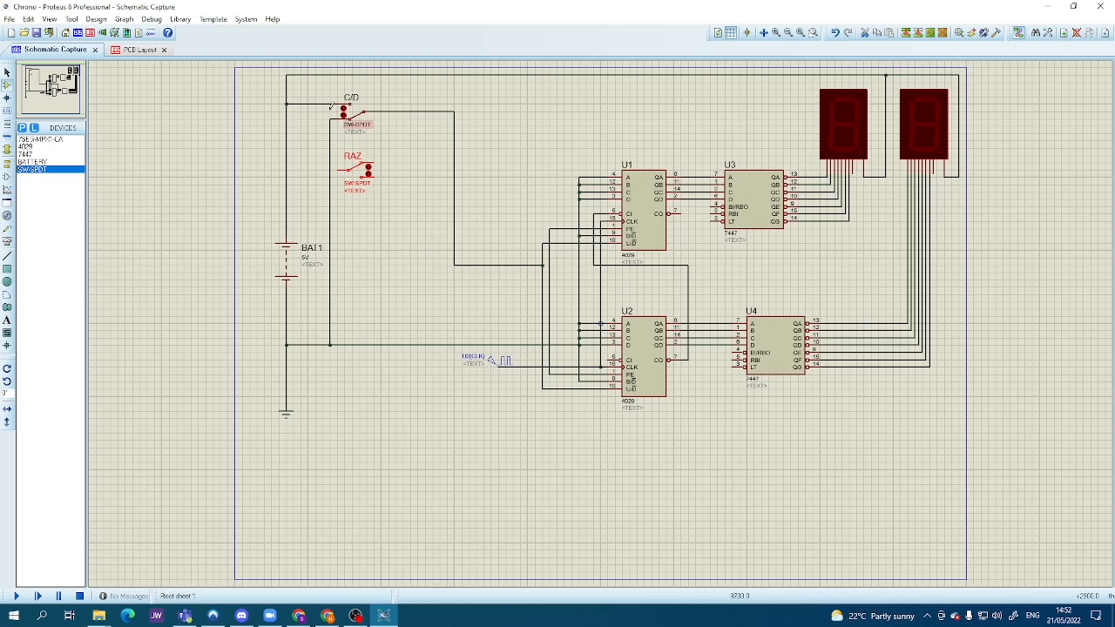
- Rotate the RAZ switch 180 degrees and wire its common contact to the counters' shared PE line
right_click(367, 173)
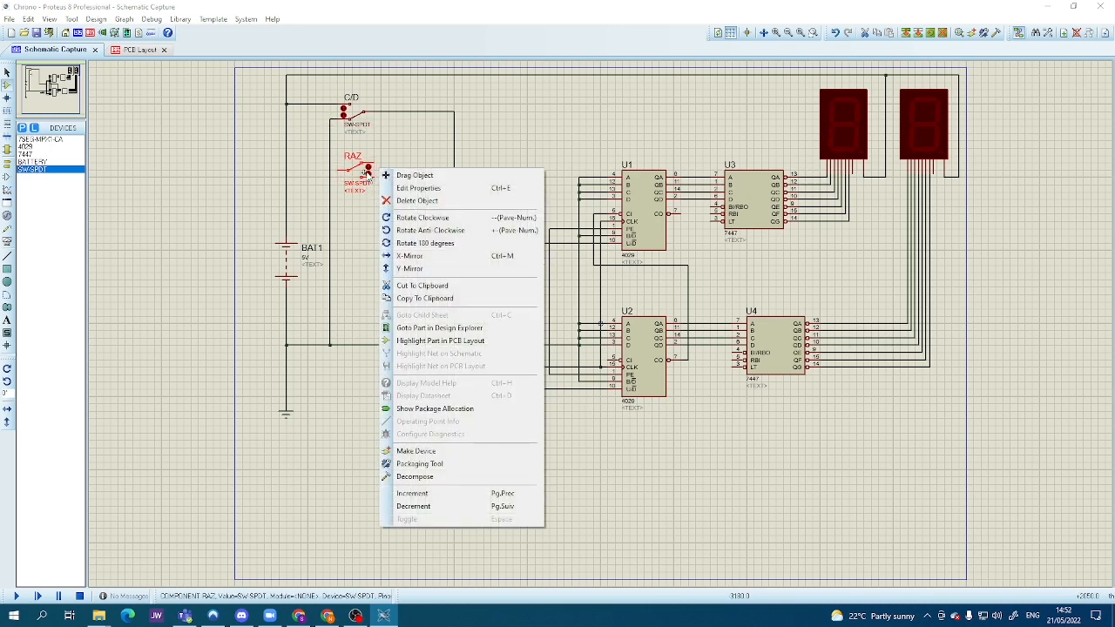
click(401, 244)
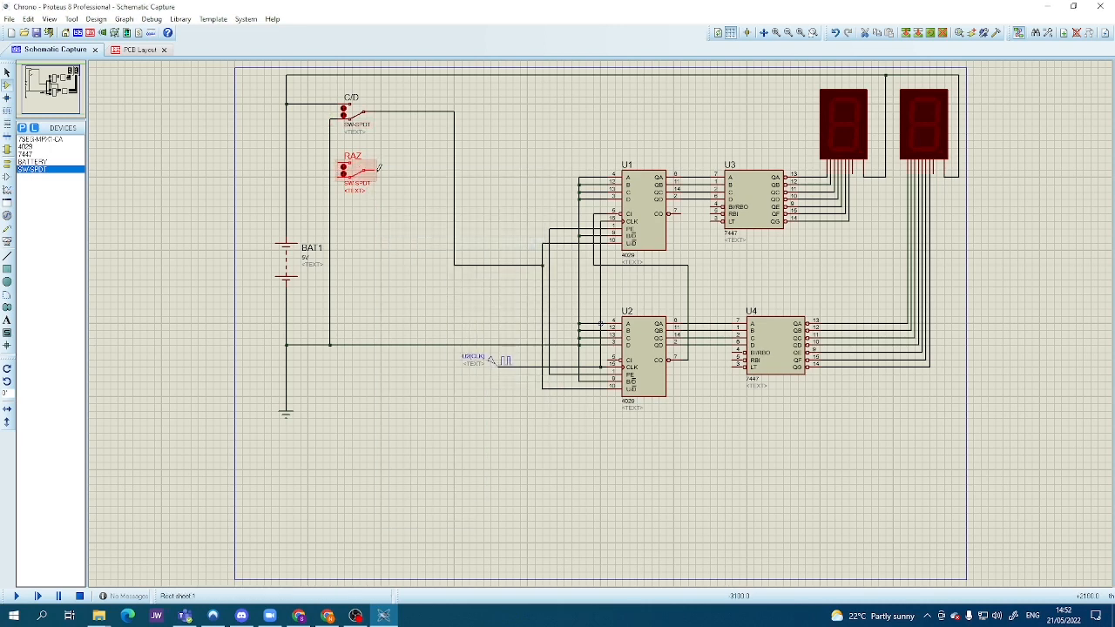
click(403, 207)
click(374, 171)
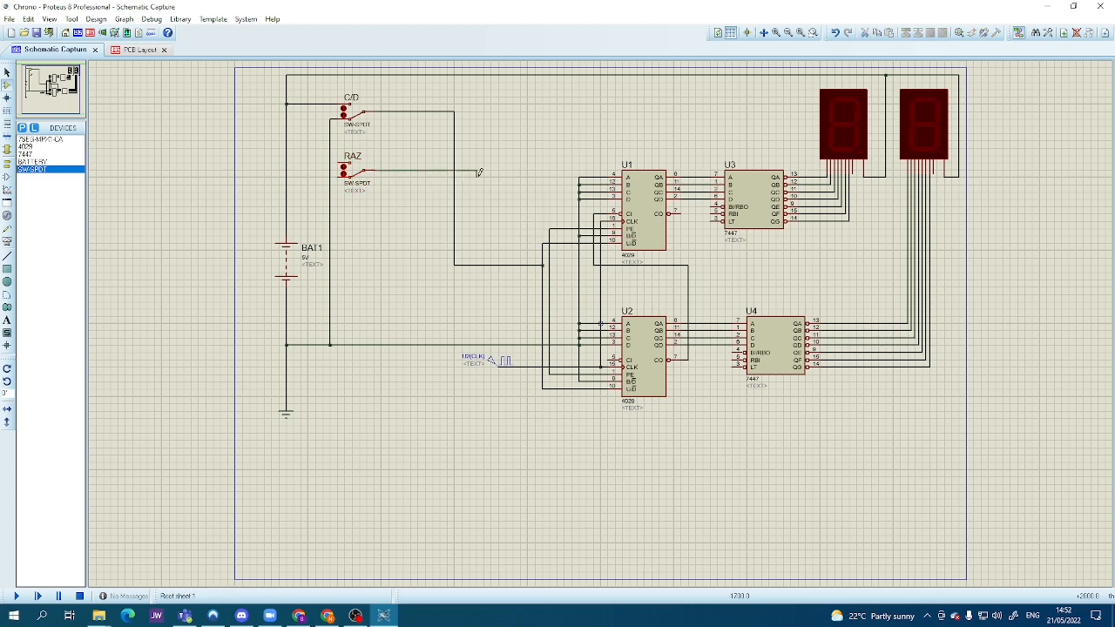
click(389, 172)
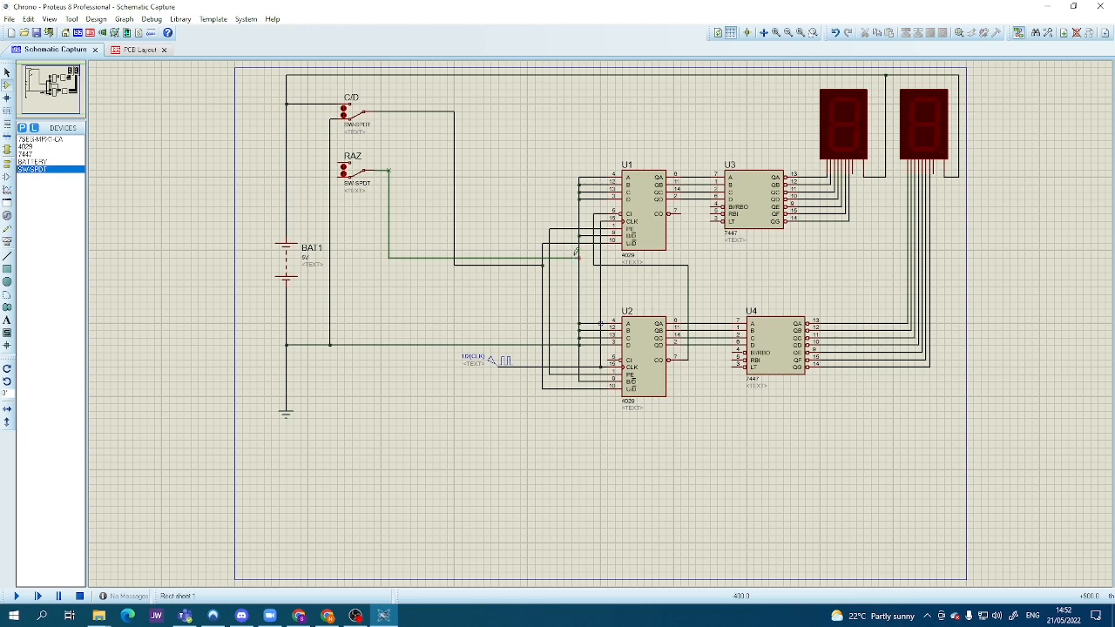
click(550, 256)
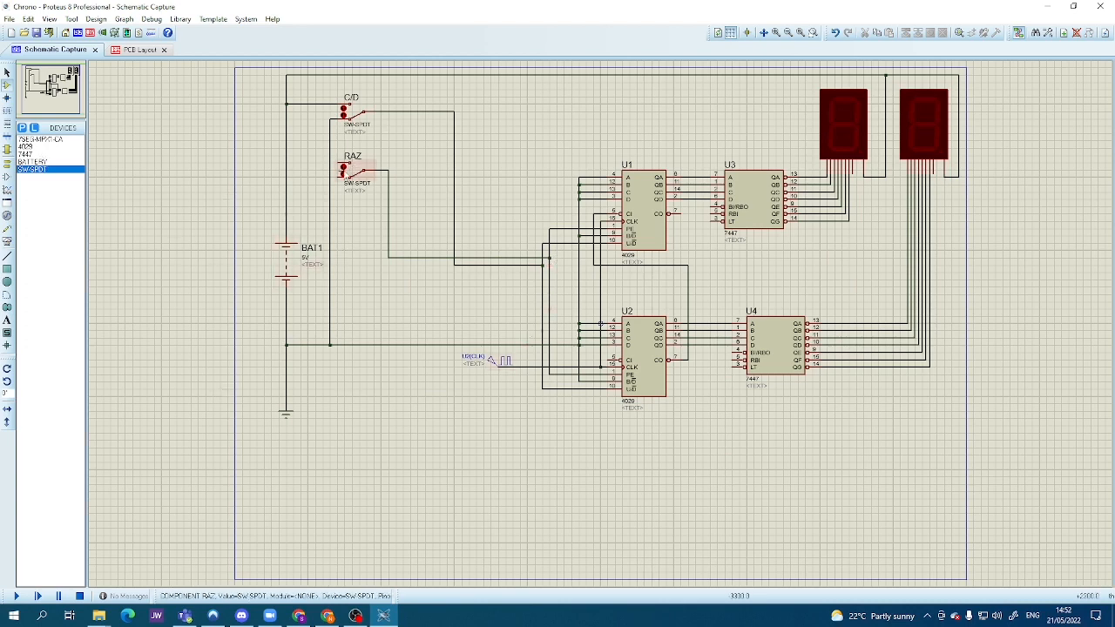
- Shift the RAZ switch away from the C/D ground wire and connect its two contacts to the battery's positive and ground lines
click(337, 162)
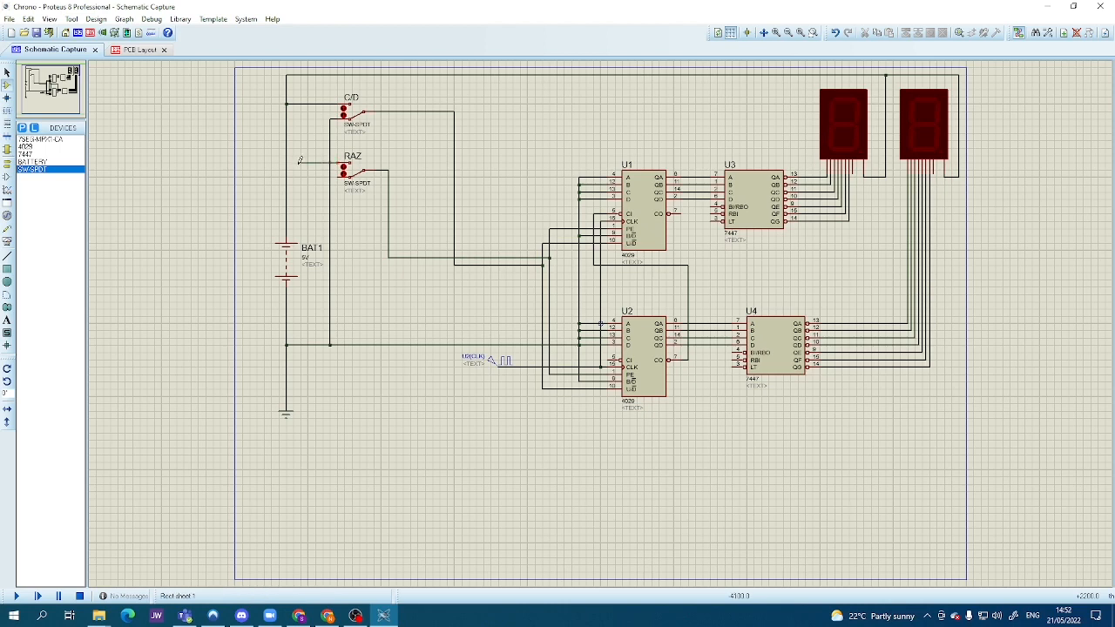
click(286, 162)
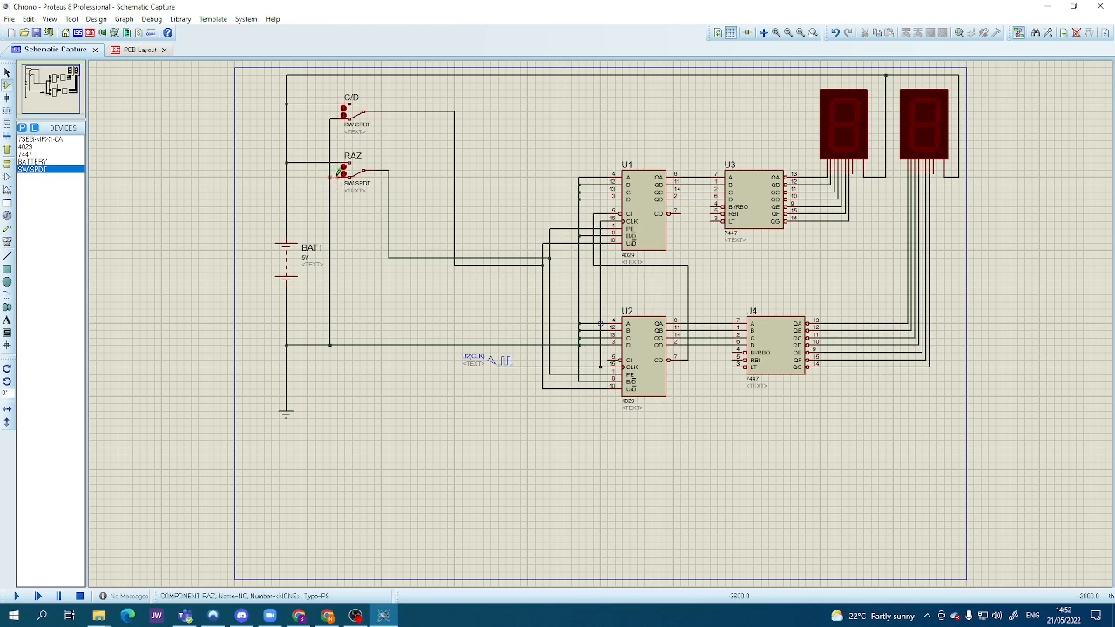
click(339, 177)
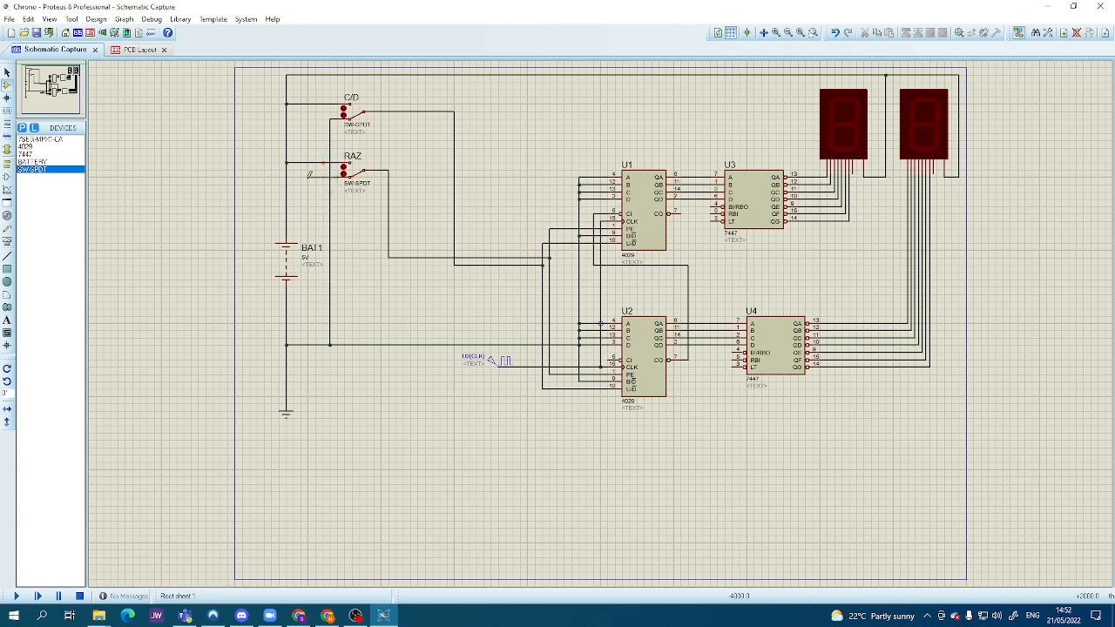
key(Escape)
click(353, 173)
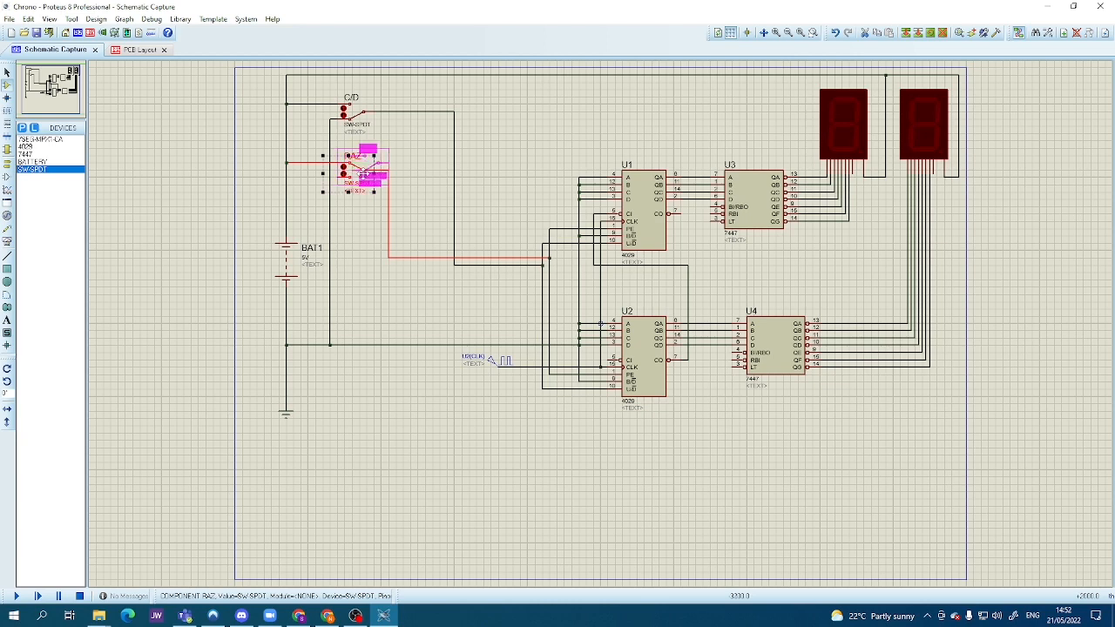
drag(357, 172, 379, 173)
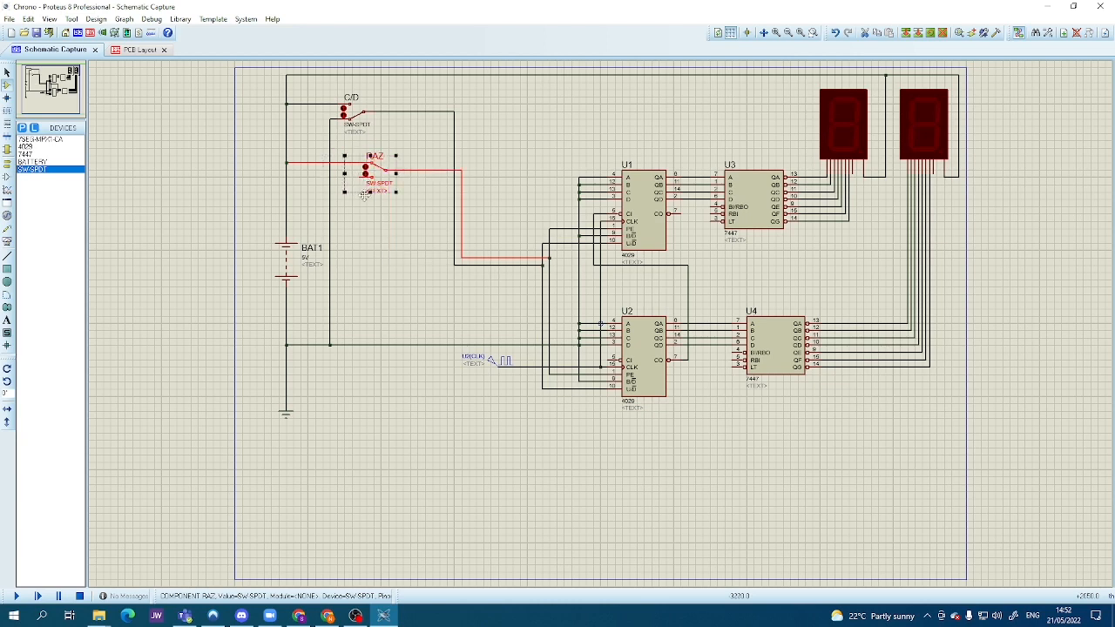
click(356, 270)
click(359, 174)
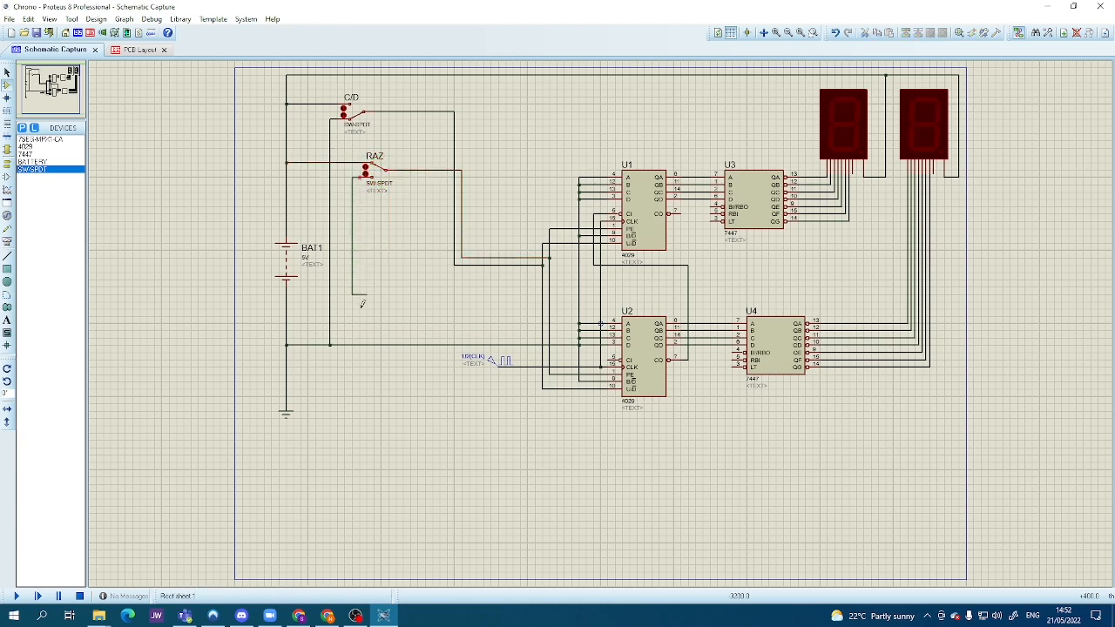
click(352, 345)
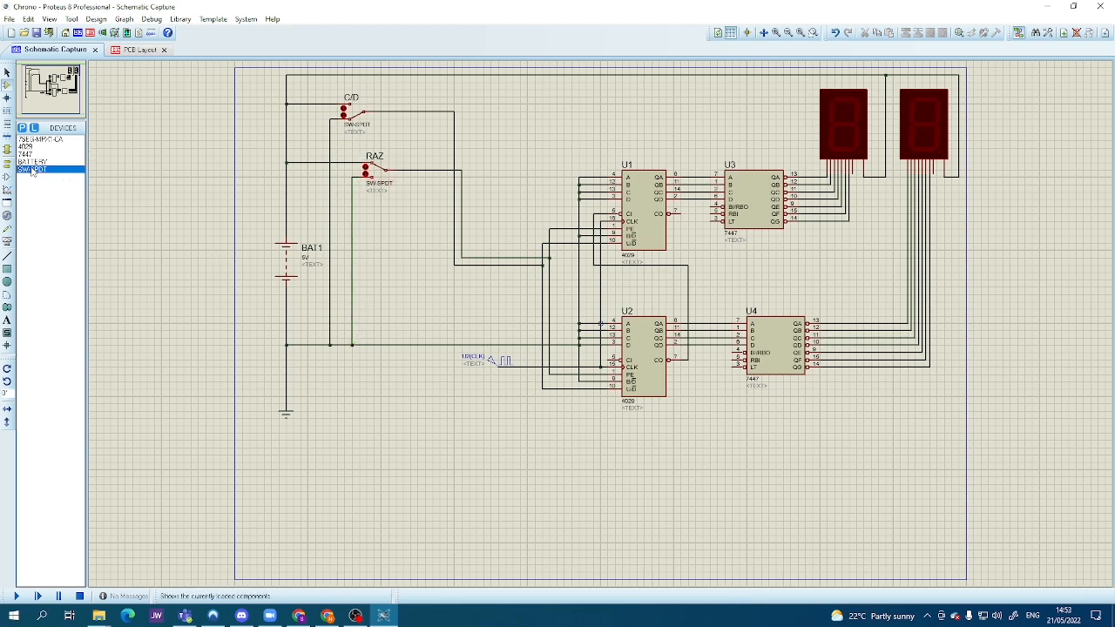
- Place a third SW-SPDT switch below the RAZ switch and rename it PAUSE
click(33, 140)
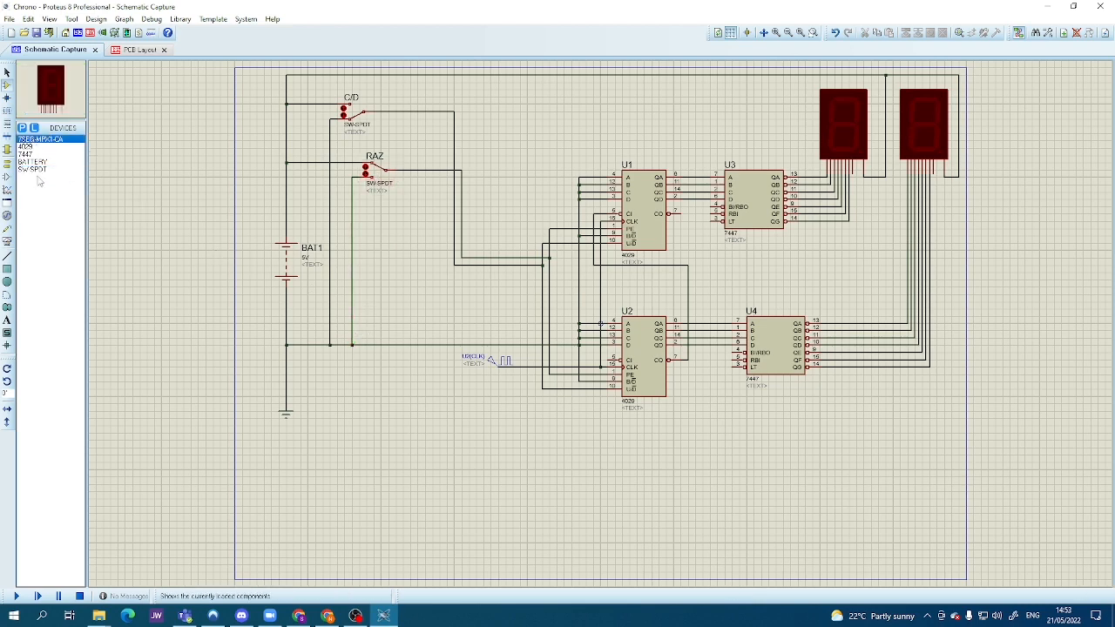
click(40, 170)
click(359, 244)
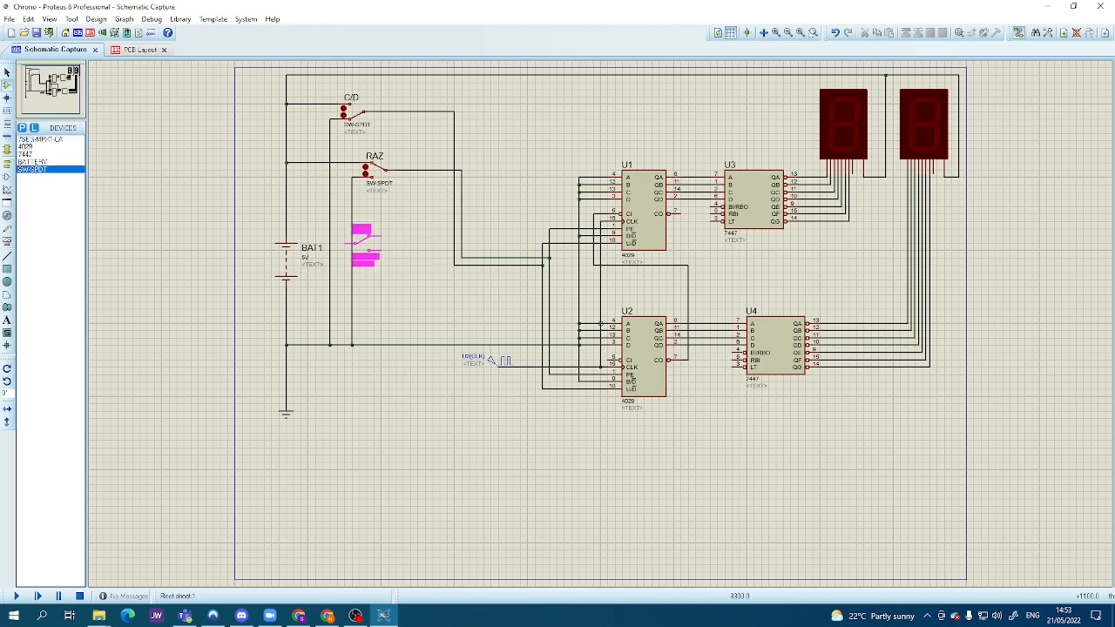
click(380, 246)
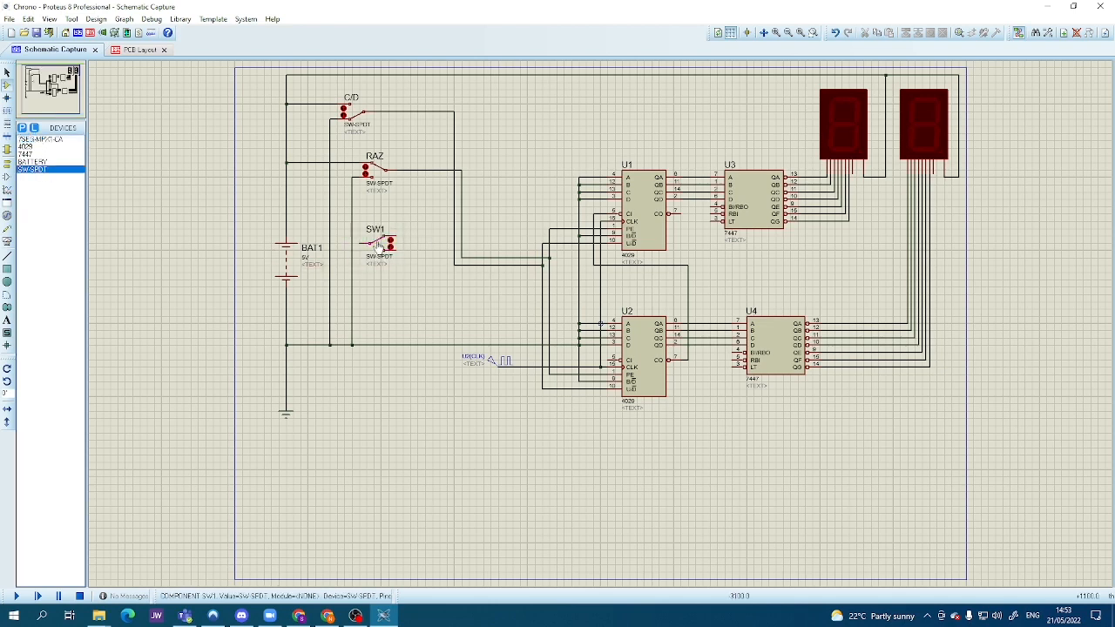
double_click(374, 230)
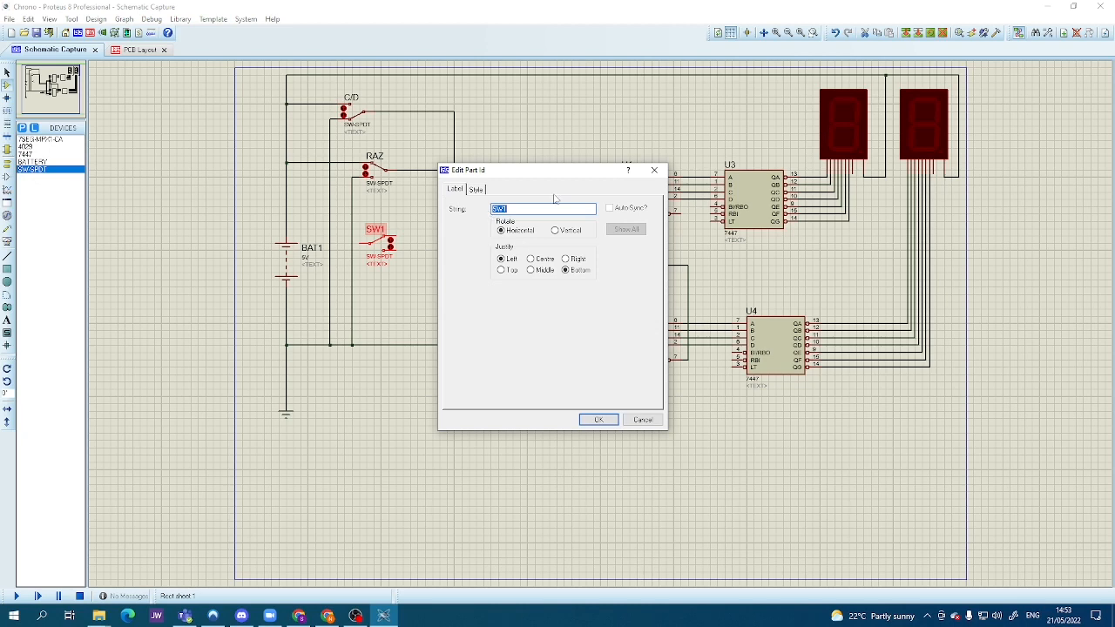
key(BackSpace)
text(PAL)
key(BackSpace)
text(USE)
click(599, 419)
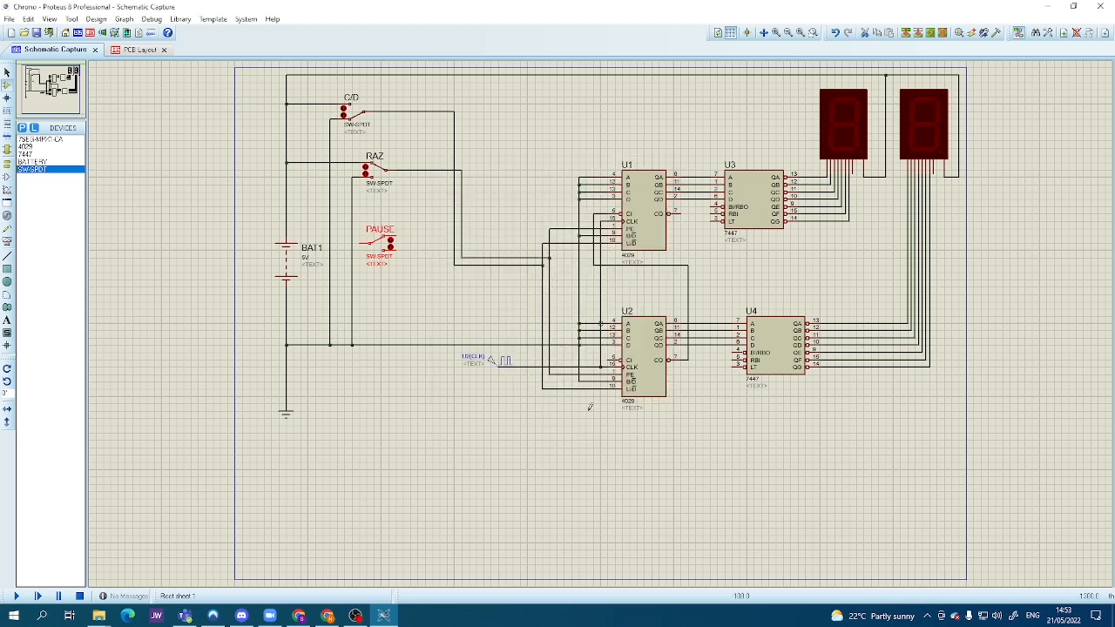
- Rotate the PAUSE switch 180 degrees and wire its upper contact to the battery's positive line
right_click(394, 241)
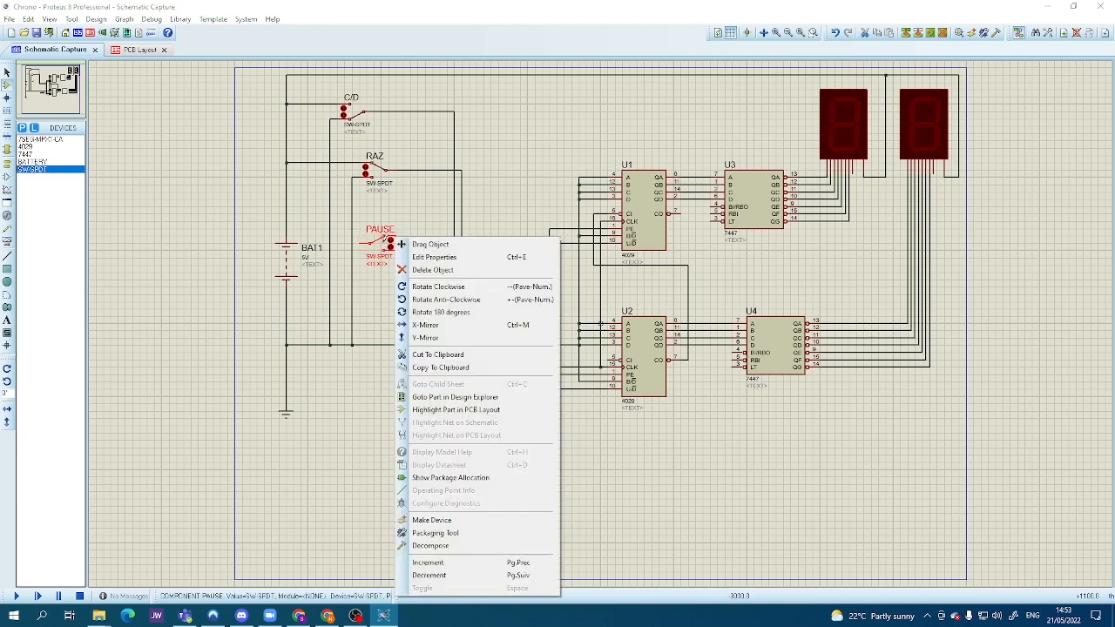
click(456, 314)
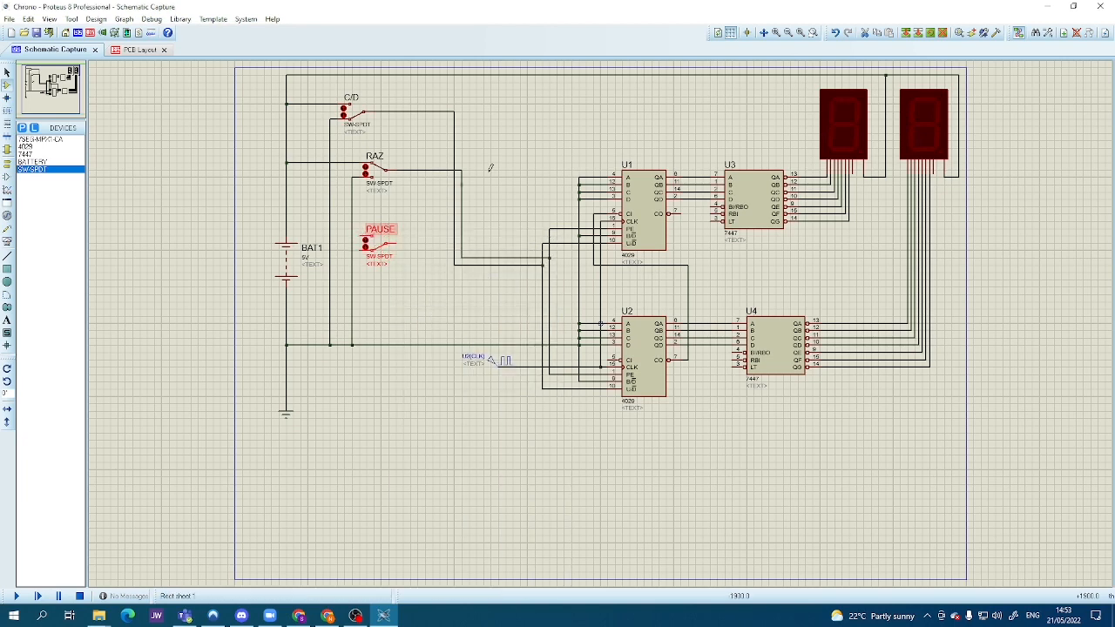
click(364, 237)
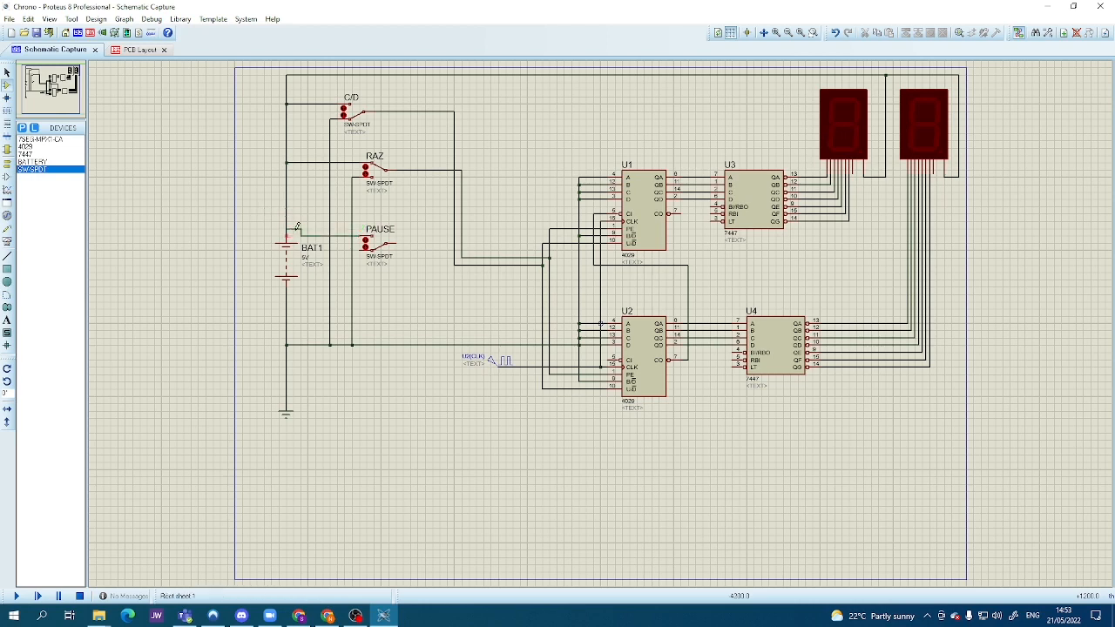
click(287, 228)
- Move the PAUSE switch slightly up and away from the battery, and wire its lower contact to the ground line
click(404, 245)
drag(404, 246, 427, 239)
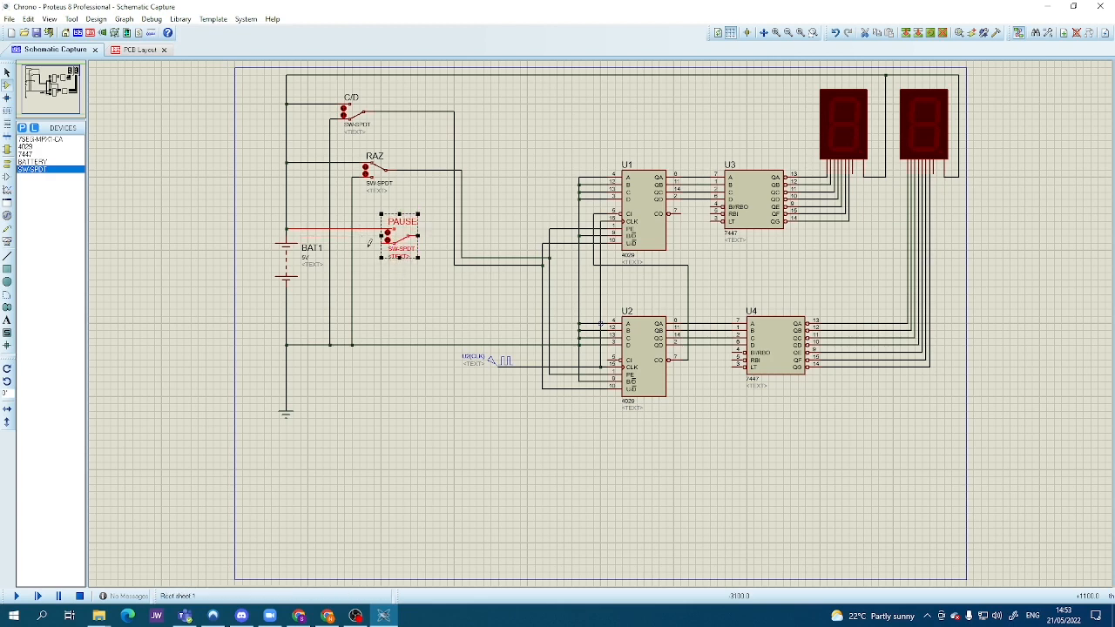
click(370, 243)
click(385, 239)
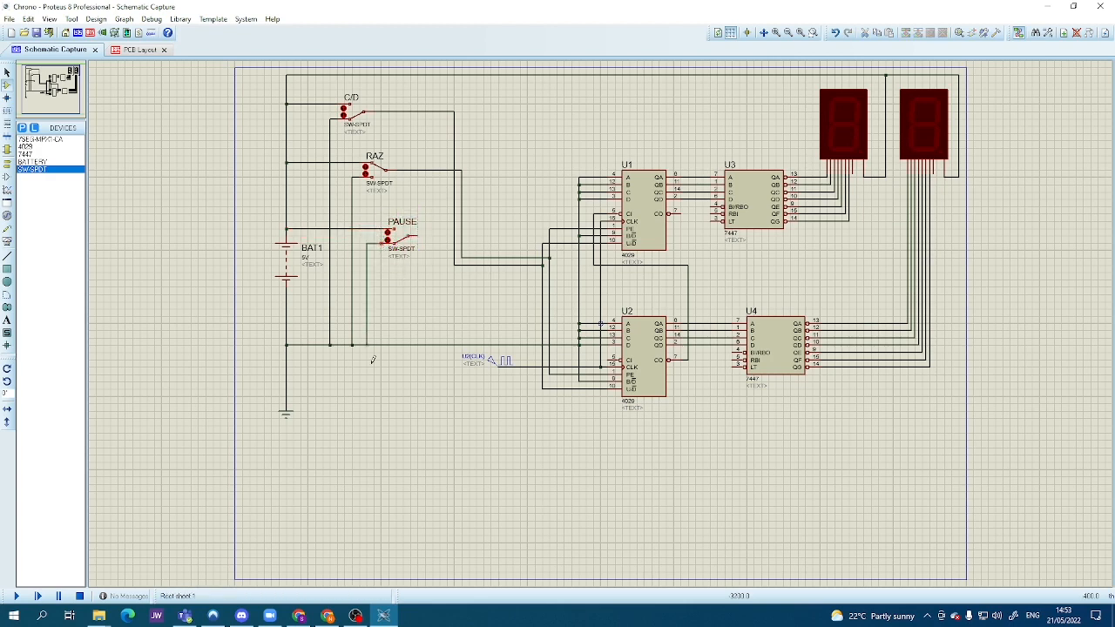
click(384, 343)
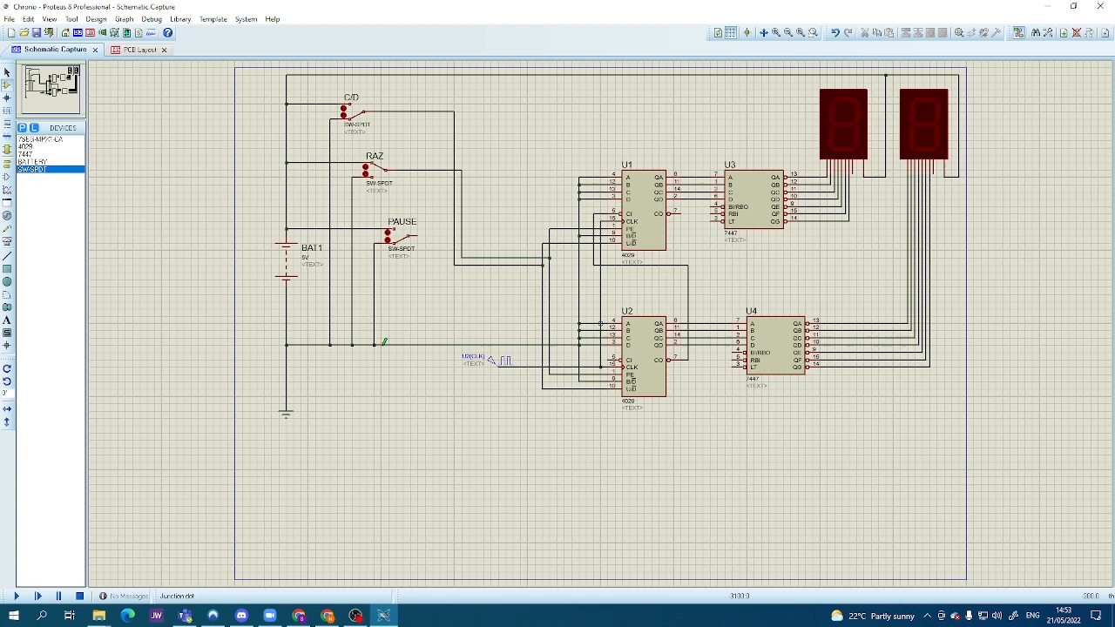
- Wire the PAUSE switch's common contact to the CI input of counter U2
click(421, 234)
click(521, 360)
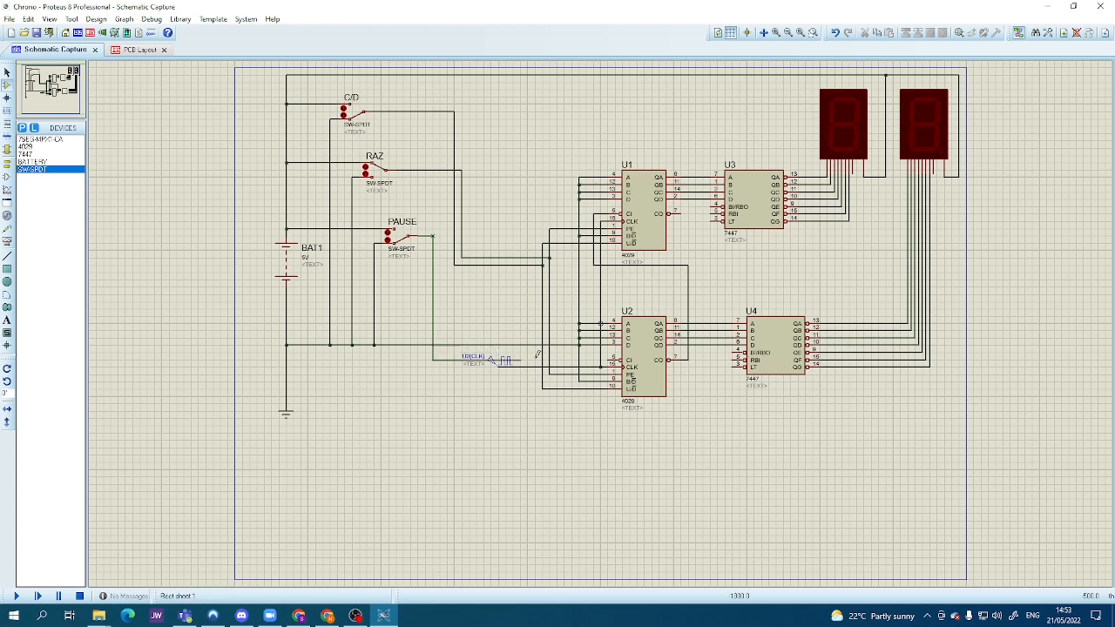
click(610, 360)
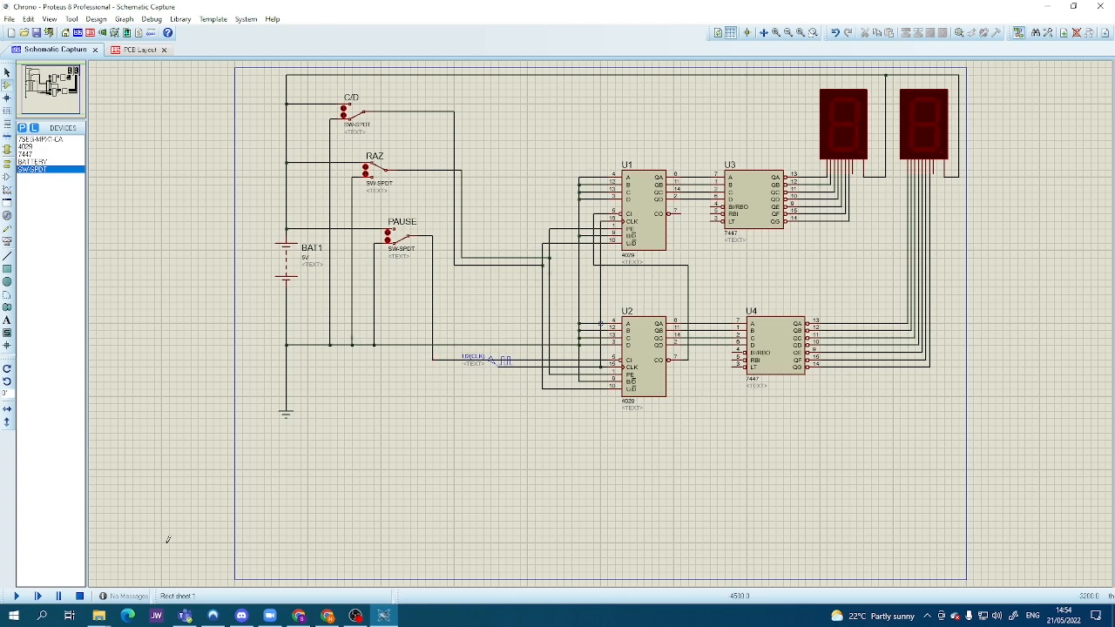
- Run the simulation and toggle the RAZ and C/D switches to test the counter reset and counting direction
click(14, 597)
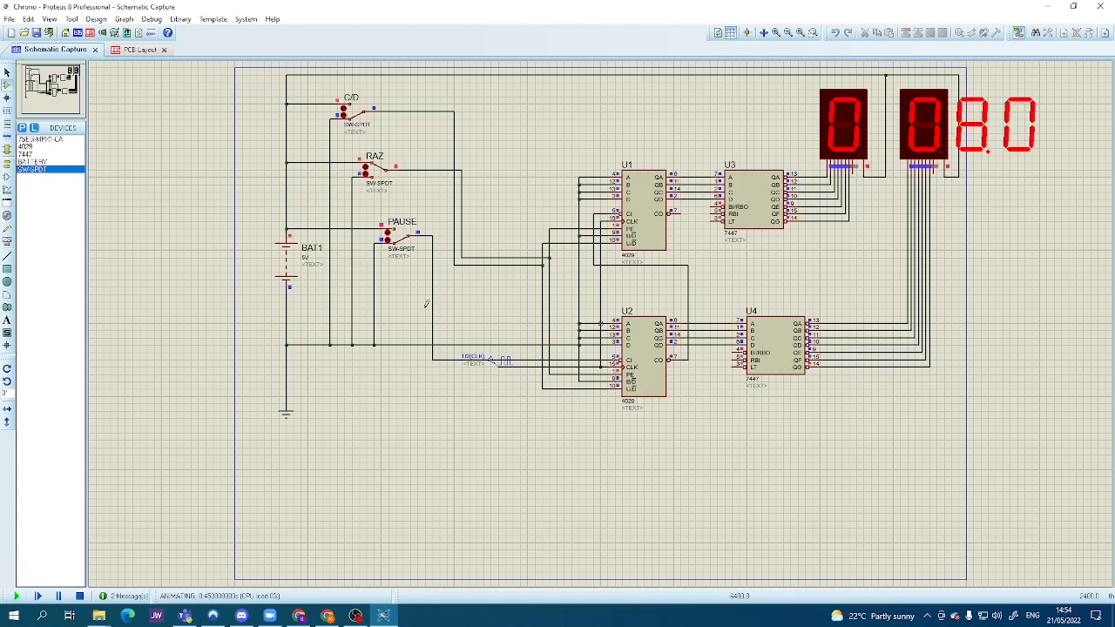
scroll(601, 319, up, 1)
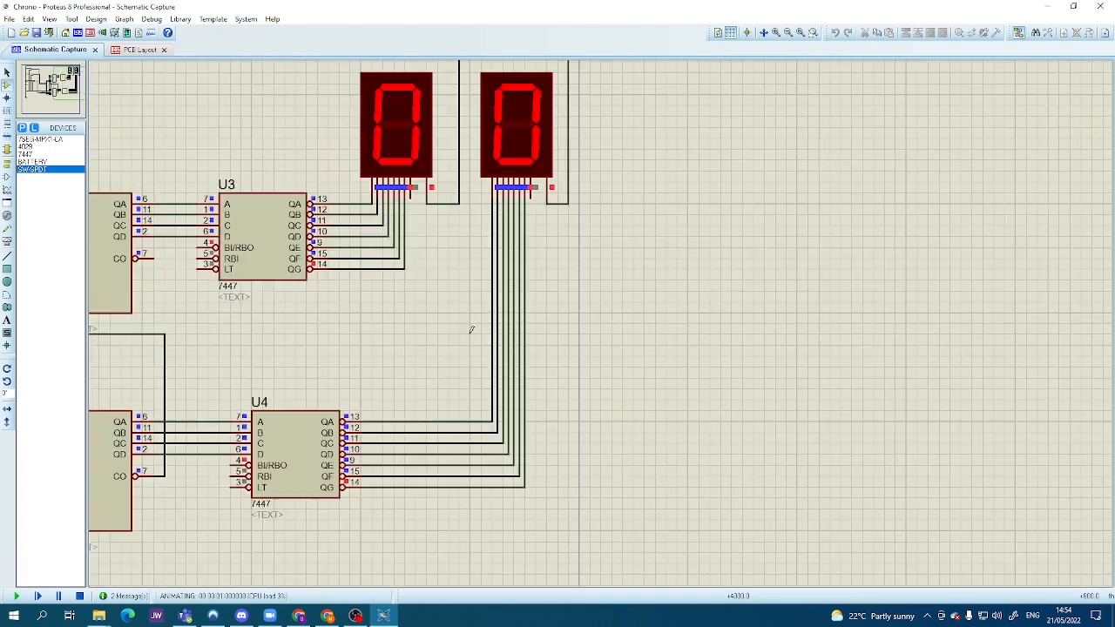
scroll(468, 326, down, 2)
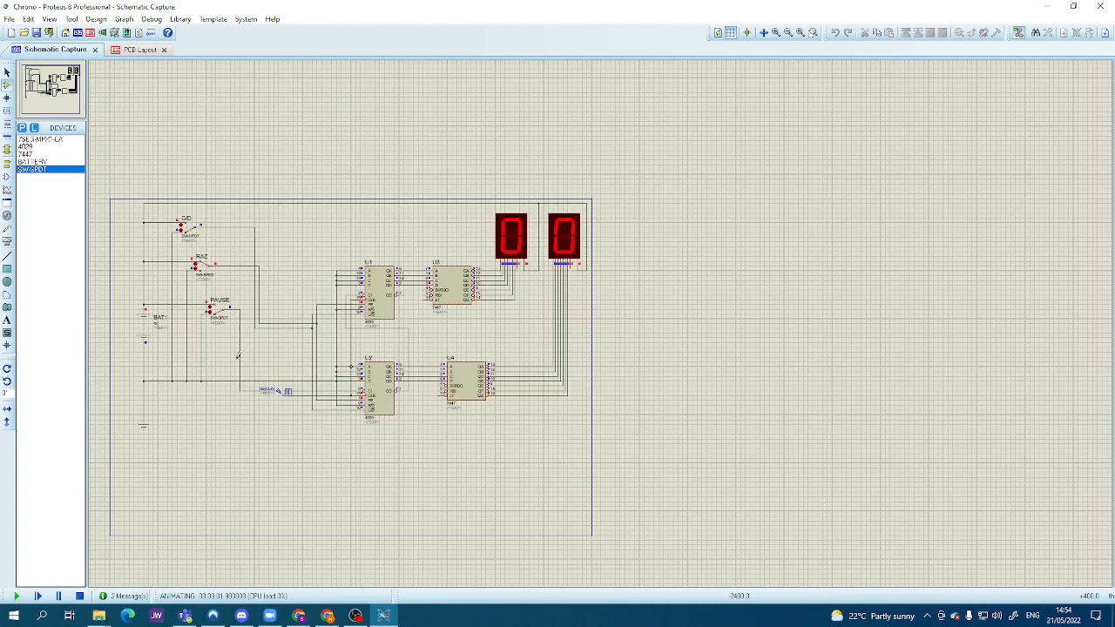
click(201, 270)
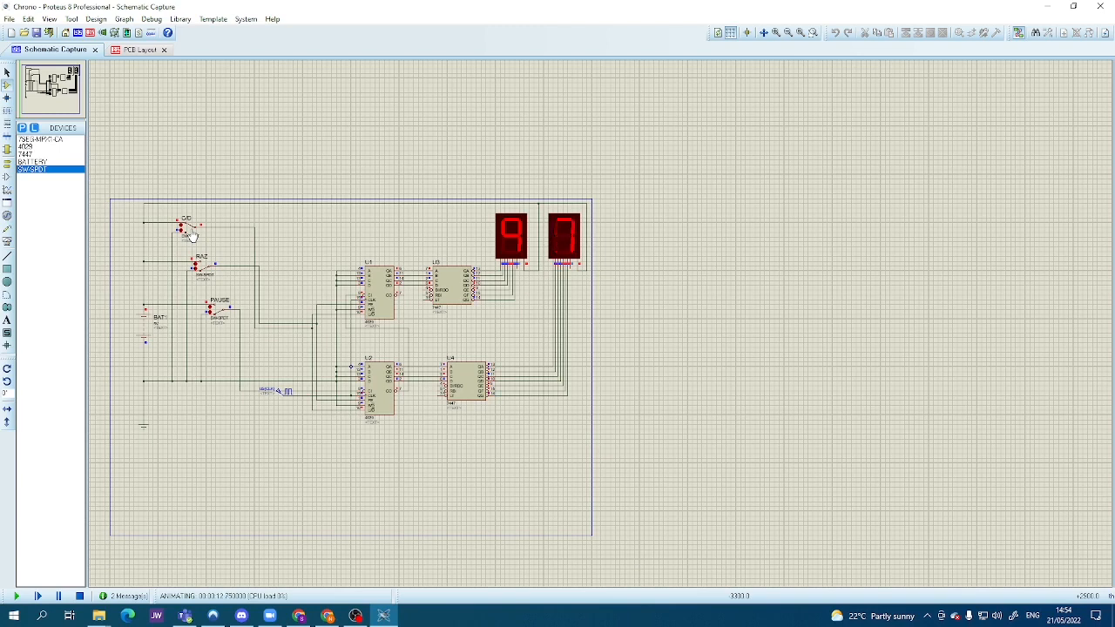
click(202, 270)
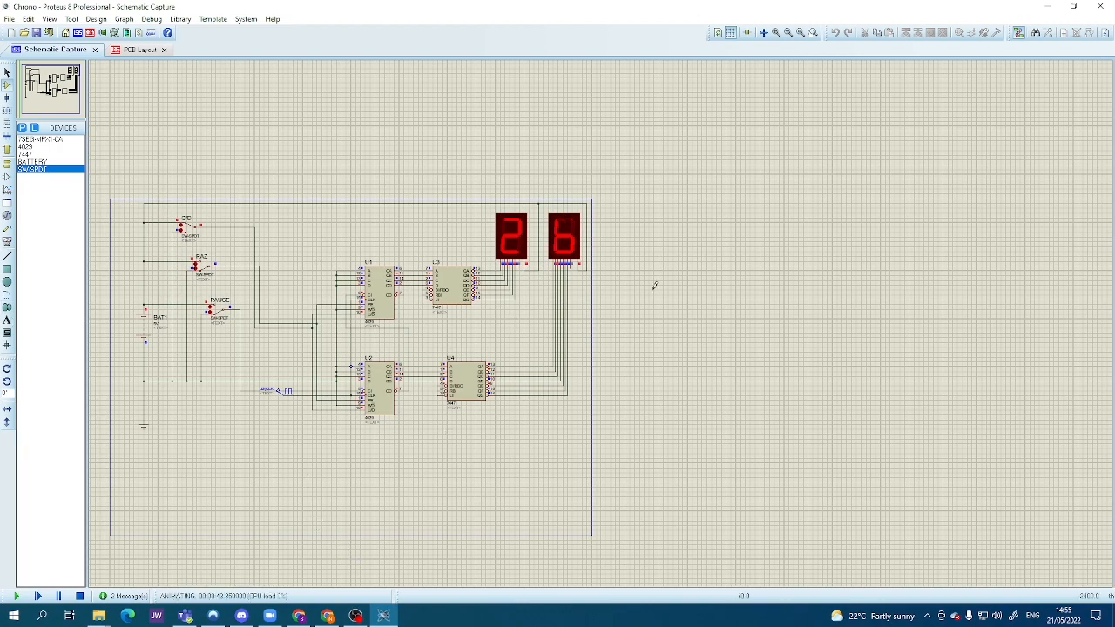
- Examine the two seven-segment displays and counter pins while the circuit counts, and stop the simulation
scroll(601, 319, up, 3)
scroll(601, 319, down, 2)
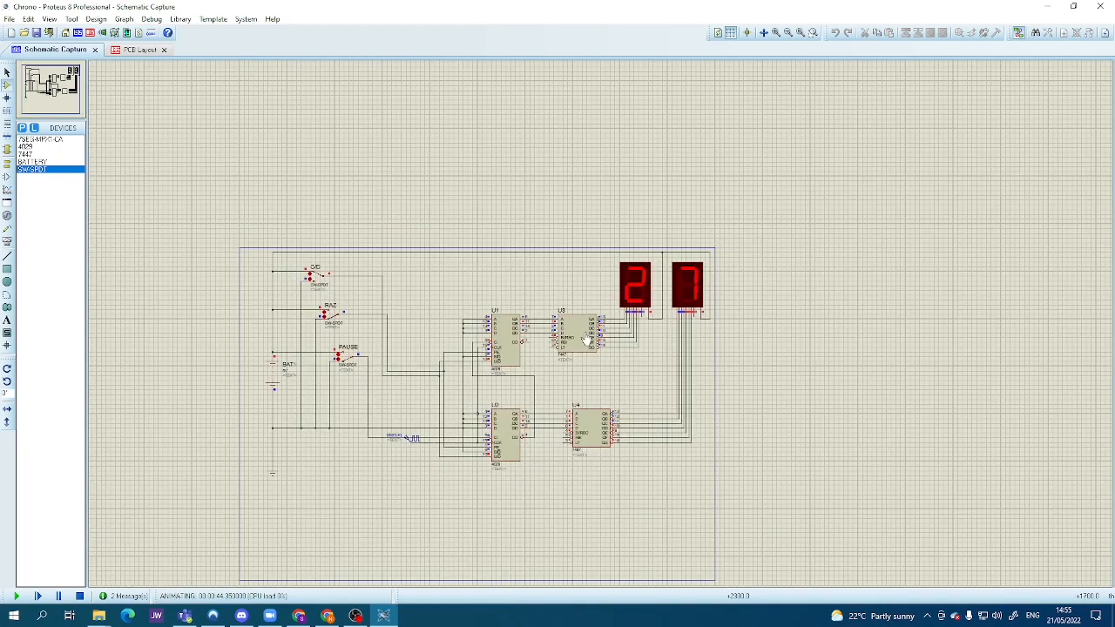
scroll(606, 334, up, 2)
scroll(606, 334, down, 2)
scroll(601, 322, up, 1)
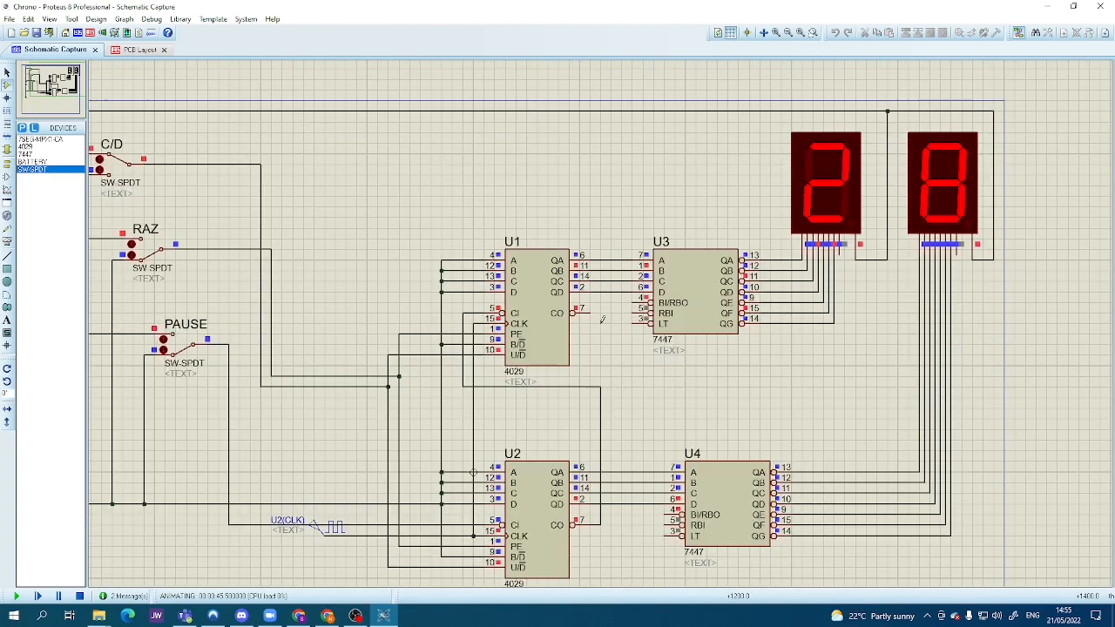
scroll(601, 320, down, 1)
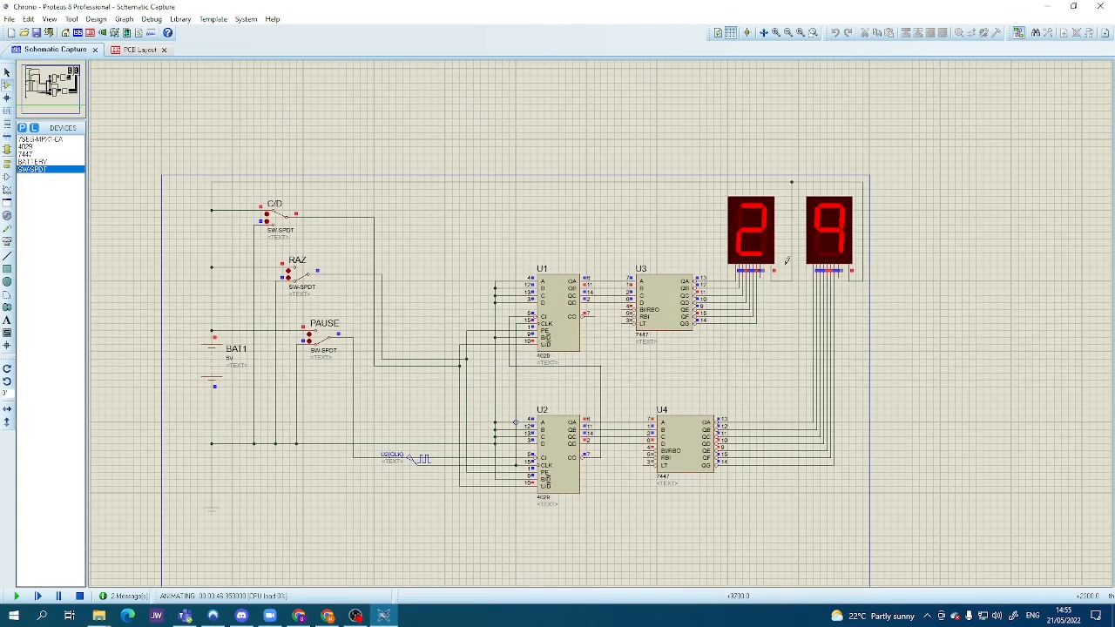
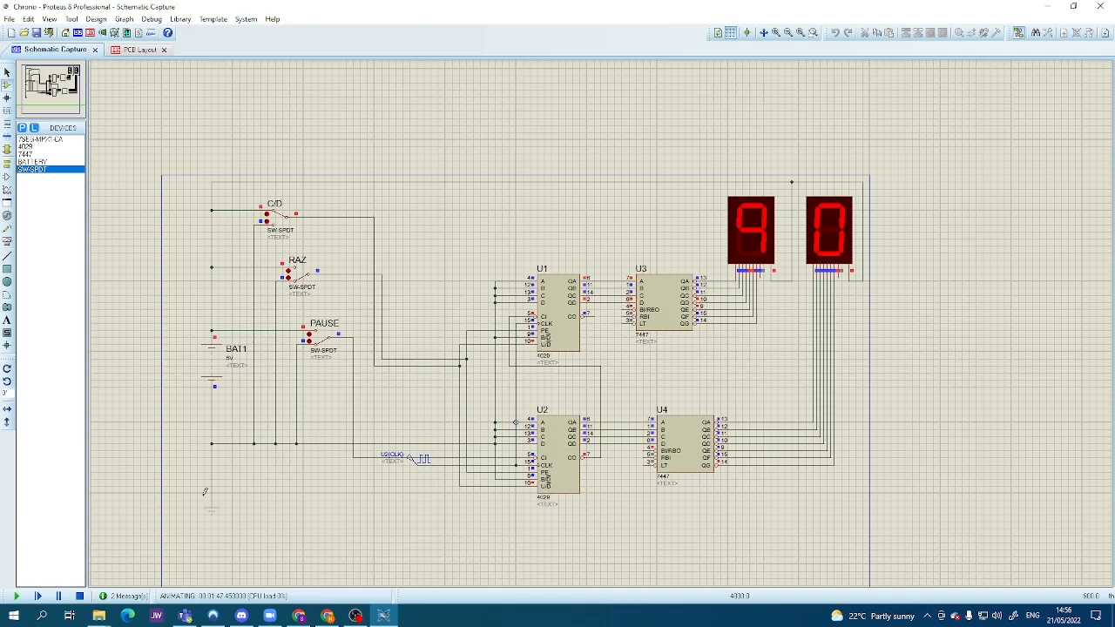
click(83, 597)
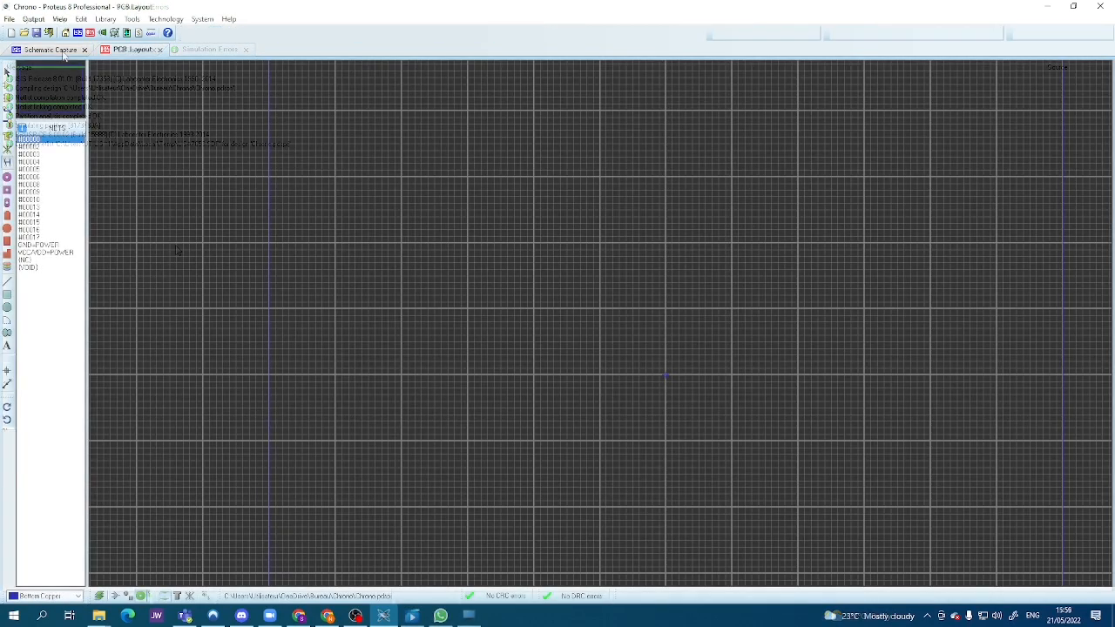
- Return to the schematic and review the complete circuit from the switches to the displays
click(63, 52)
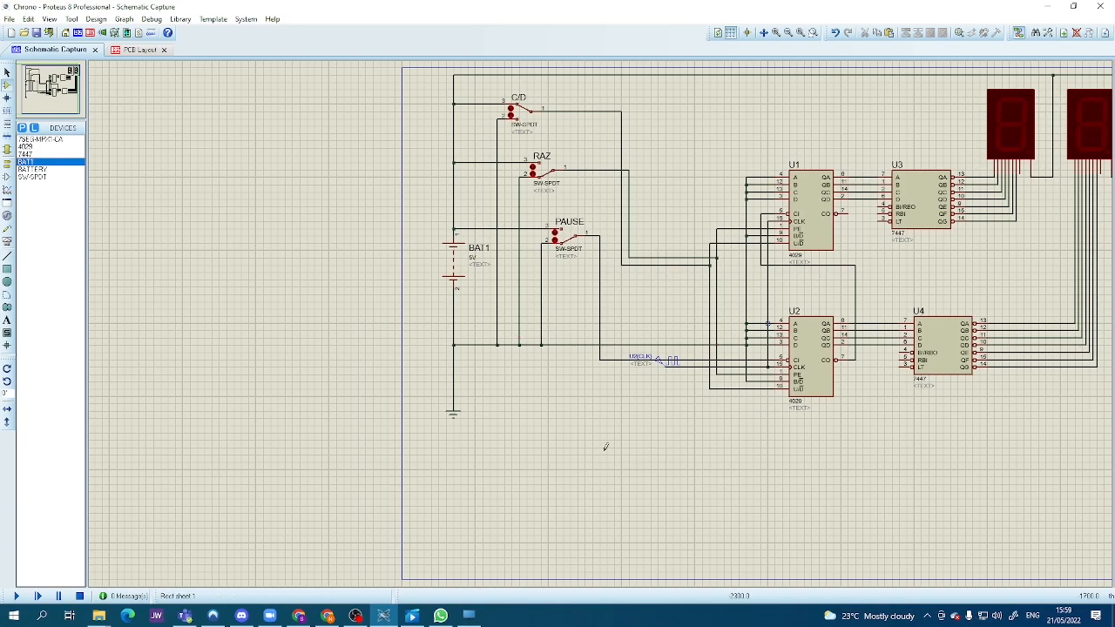
scroll(626, 444, down, 5)
scroll(471, 346, up, 7)
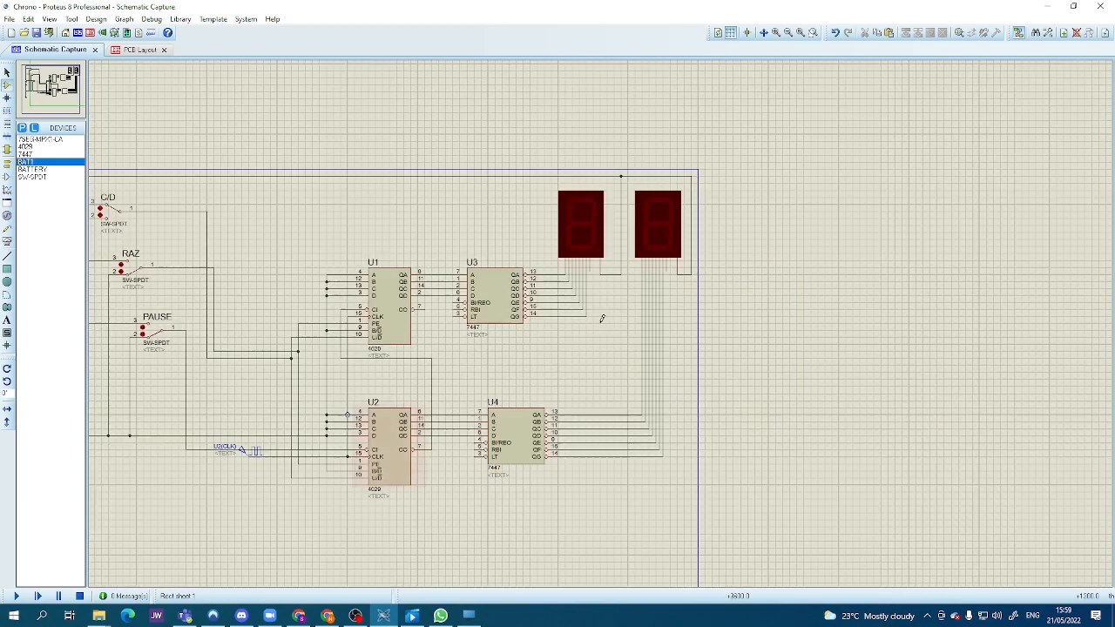
scroll(471, 346, up, 1)
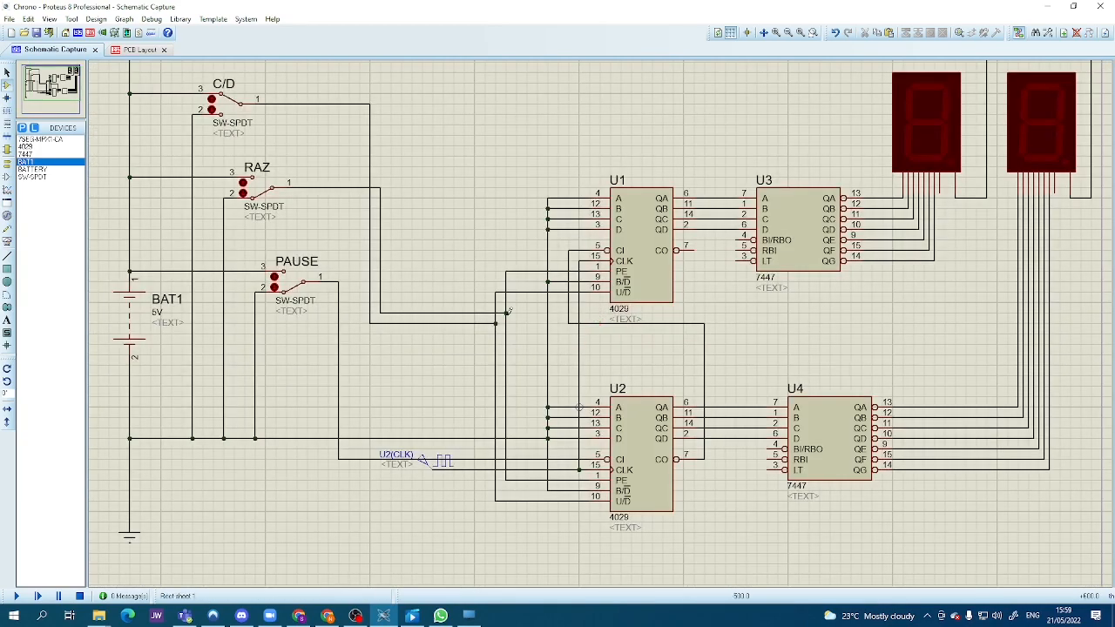
- Open the PCB layout and look through the packages and components available for placement
click(131, 49)
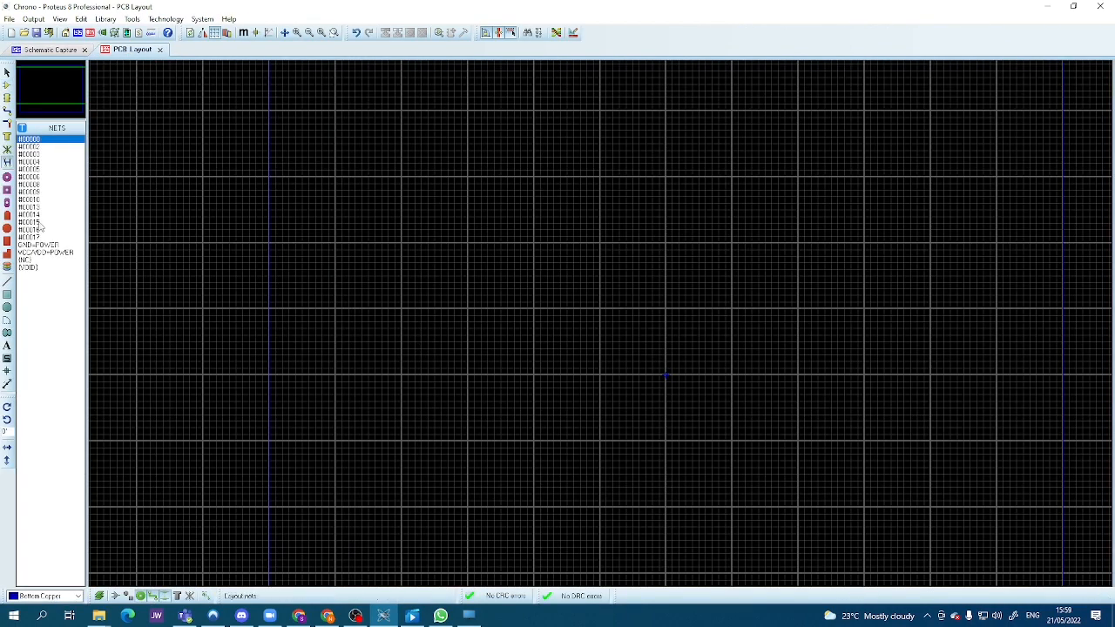
click(7, 98)
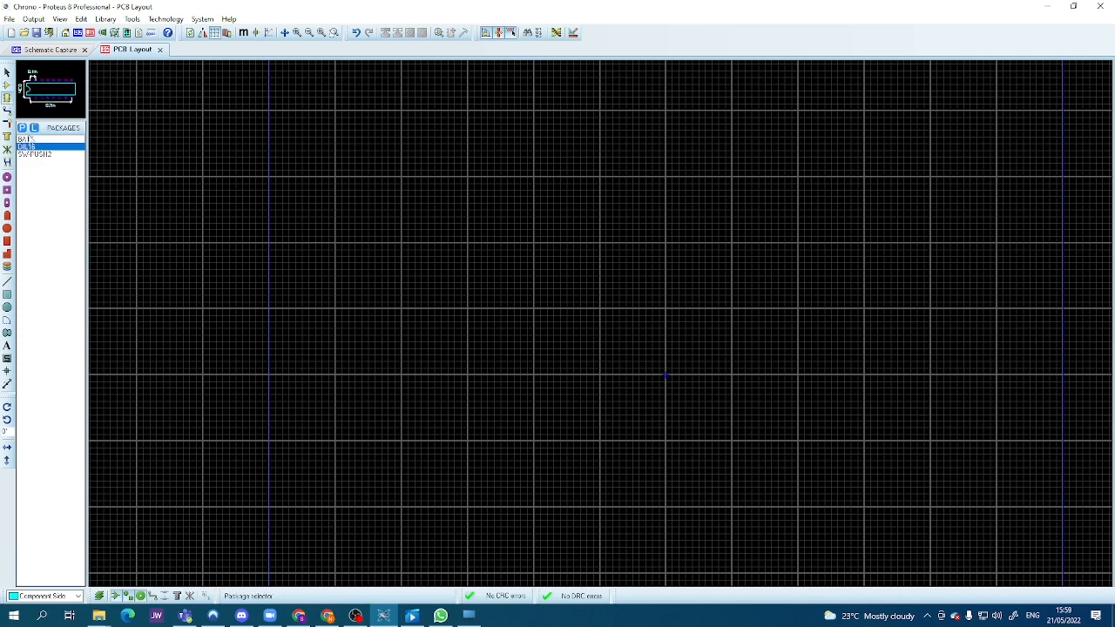
click(7, 84)
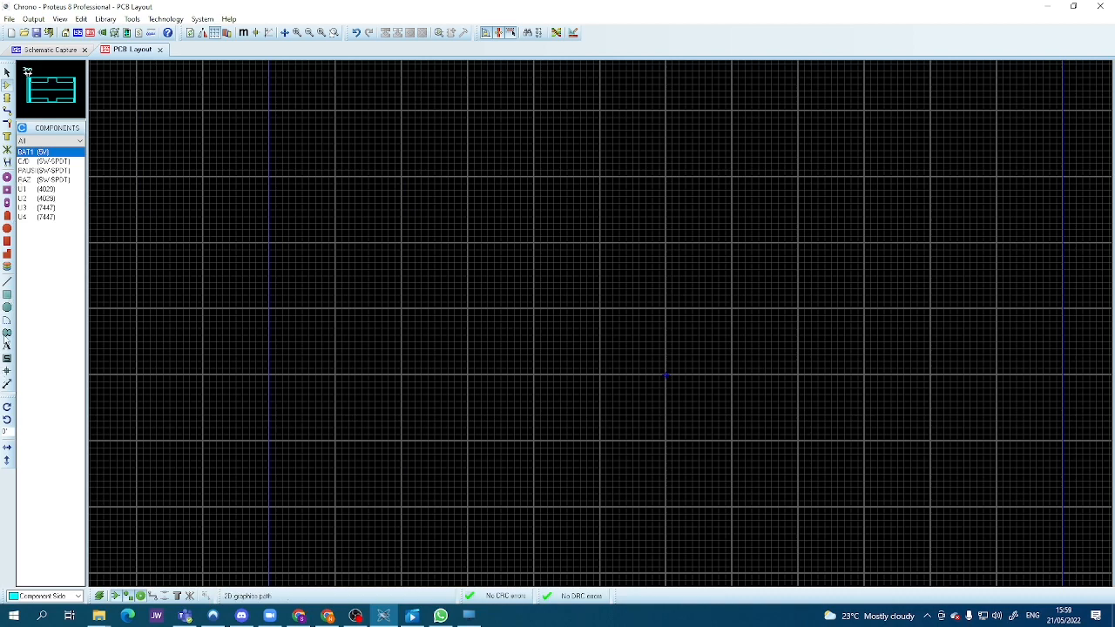
- Draw a board outline rectangle on the Top Silk layer from the origin, about four by three major grid squares
click(7, 294)
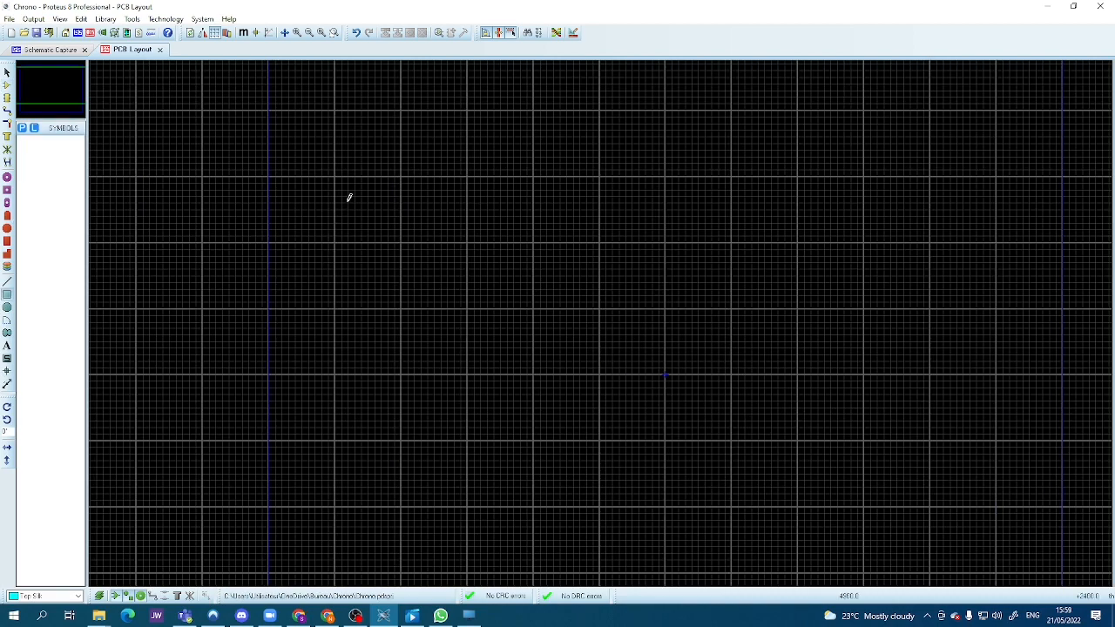
drag(336, 177, 693, 446)
key(Escape)
drag(668, 369, 932, 170)
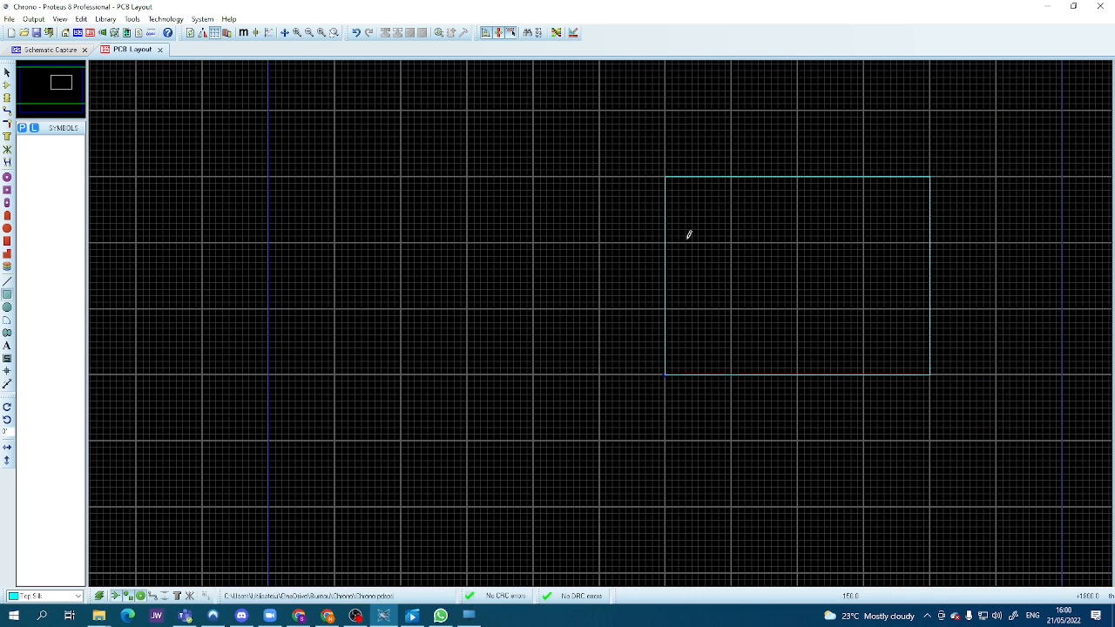
click(8, 85)
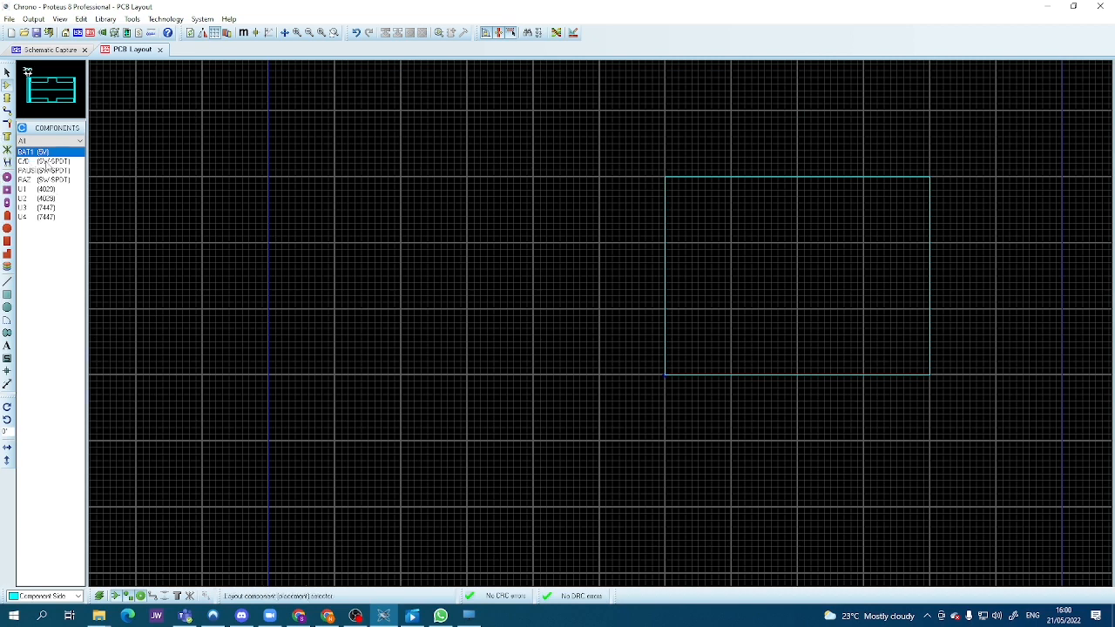
click(687, 245)
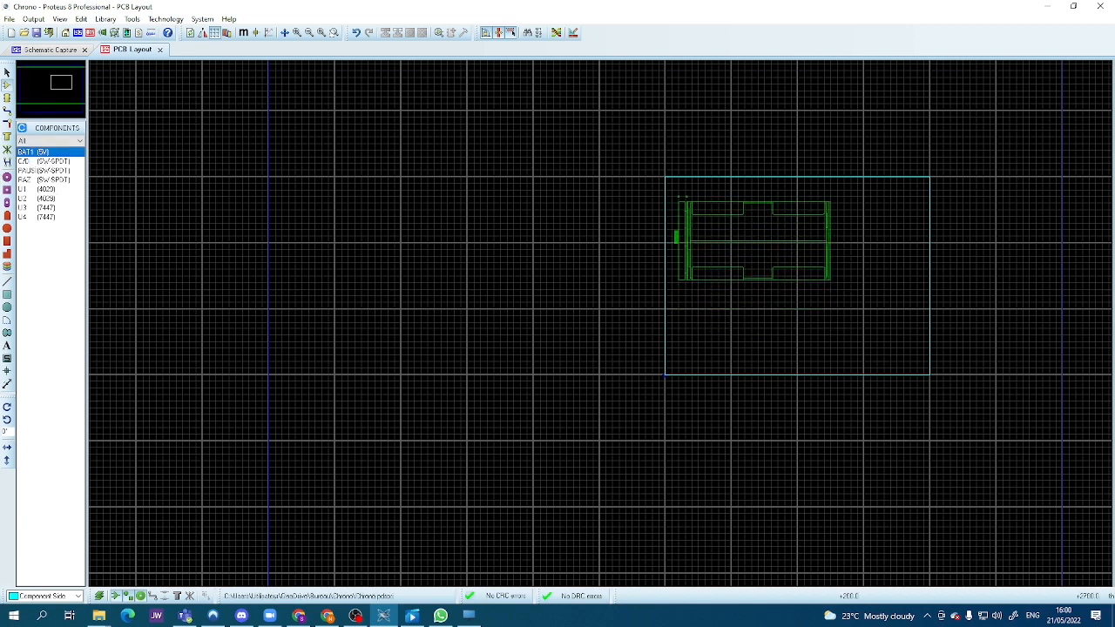
right_click(681, 191)
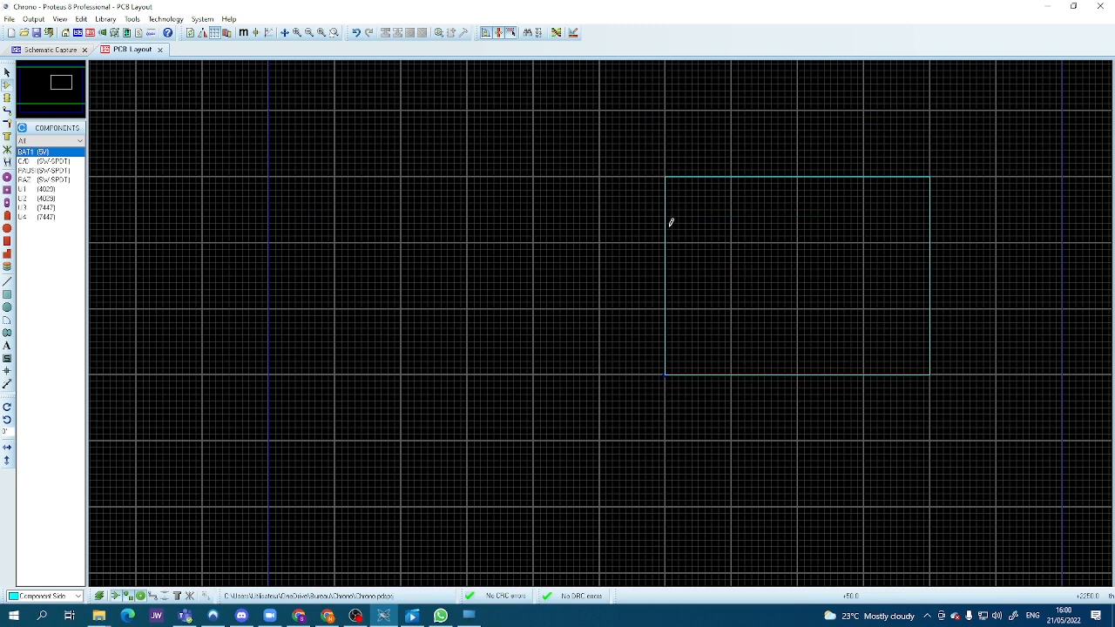
- Delete the outline rectangle and draw a wider one on Top Silk, about six by three major grid squares from the origin
right_click(666, 244)
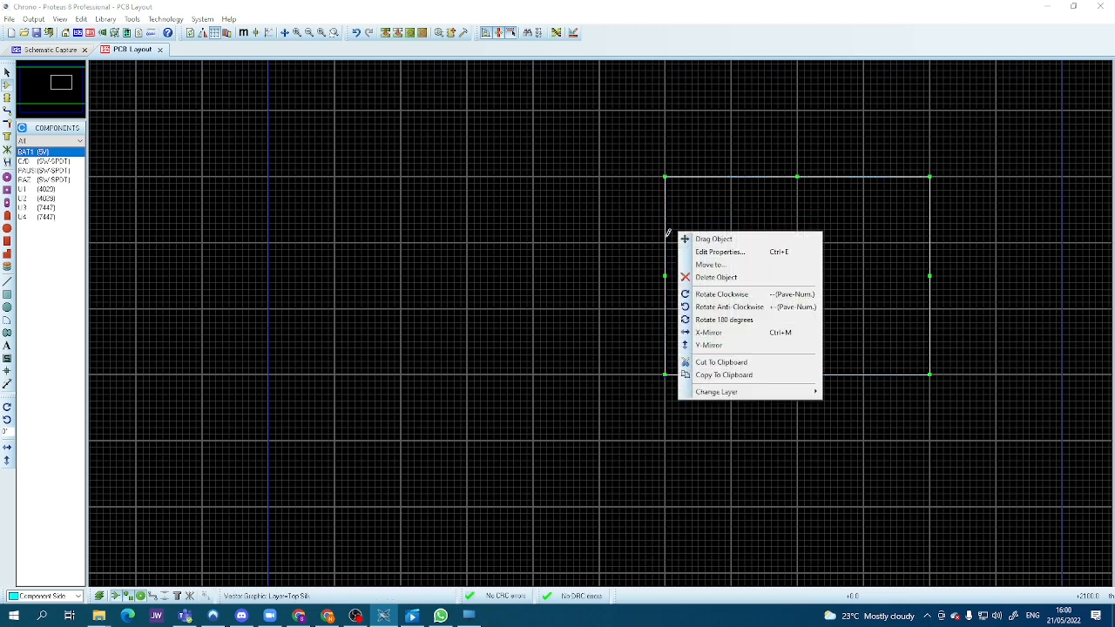
click(698, 278)
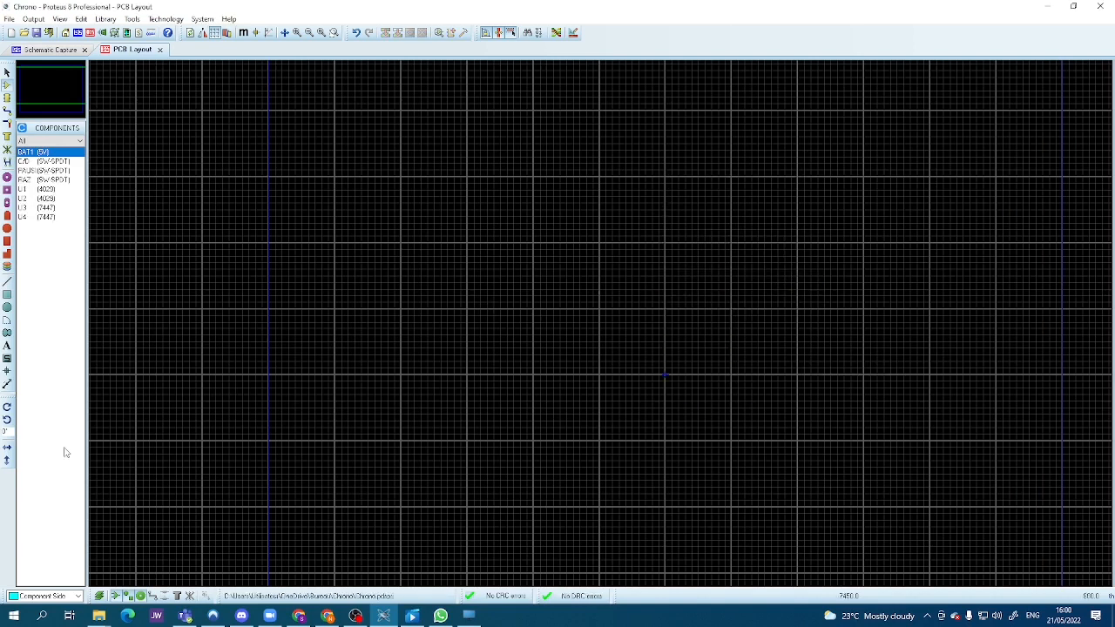
click(7, 294)
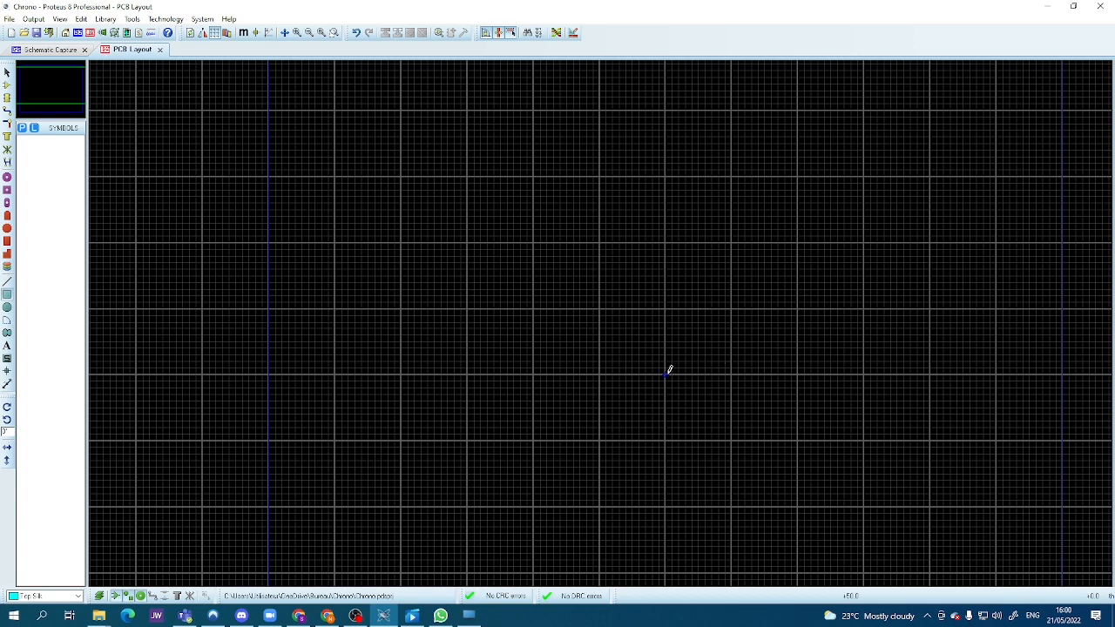
mouse_move(667, 374)
mouse_down()
mouse_move(936, 200)
mouse_move(1106, 189)
mouse_move(1060, 150)
mouse_move(1063, 137)
mouse_move(1038, 175)
mouse_move(1063, 178)
mouse_up()
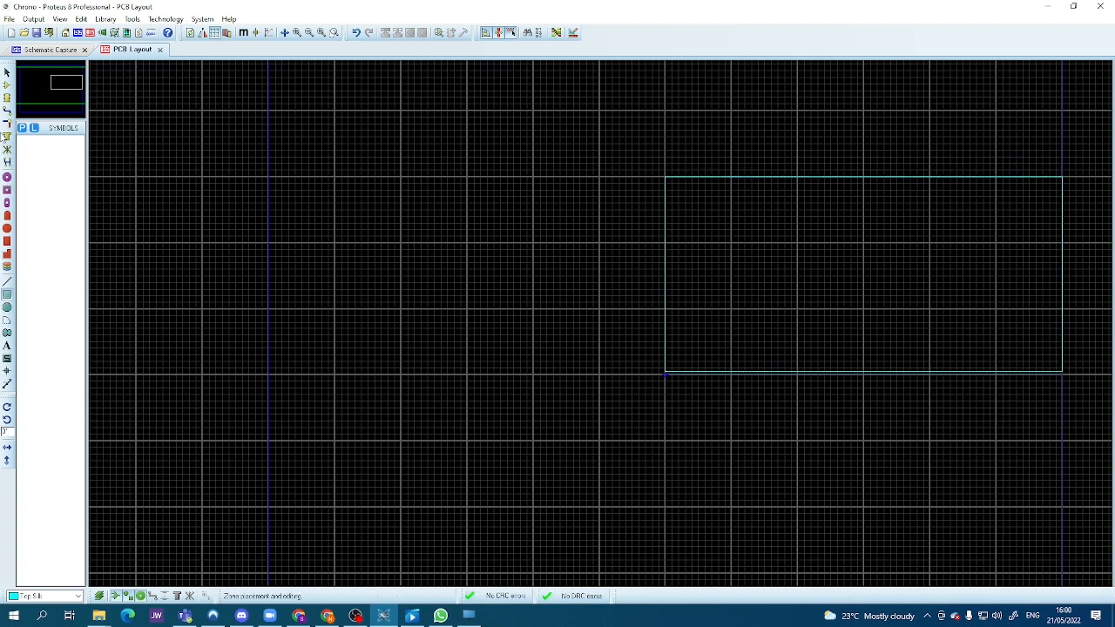
- Place battery component BAT1 inside the board outline, near its upper-left corner
click(7, 98)
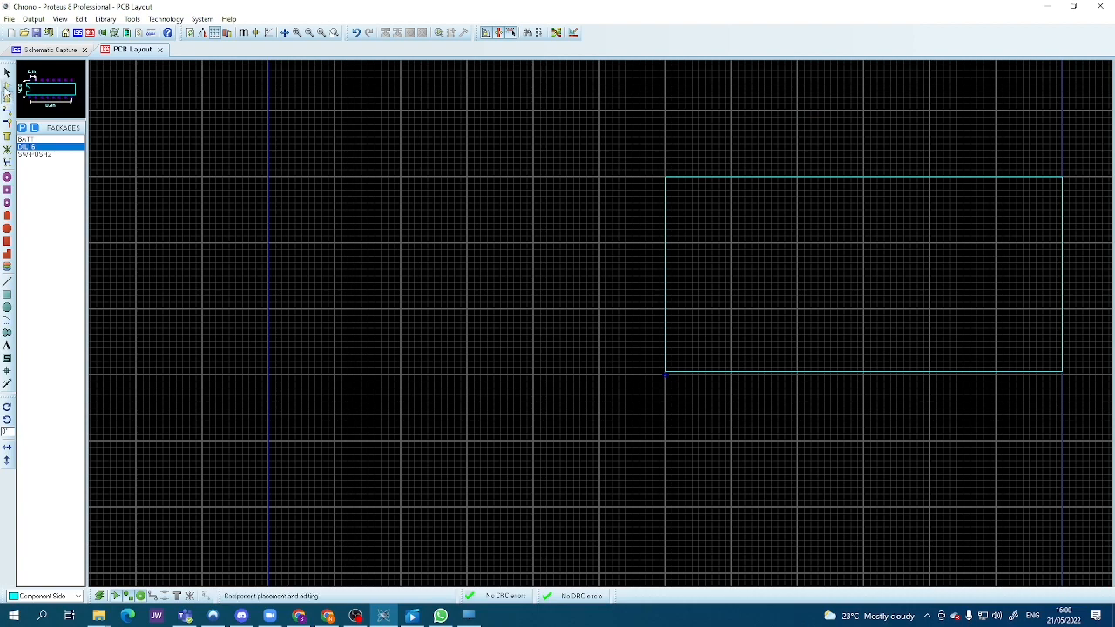
click(7, 84)
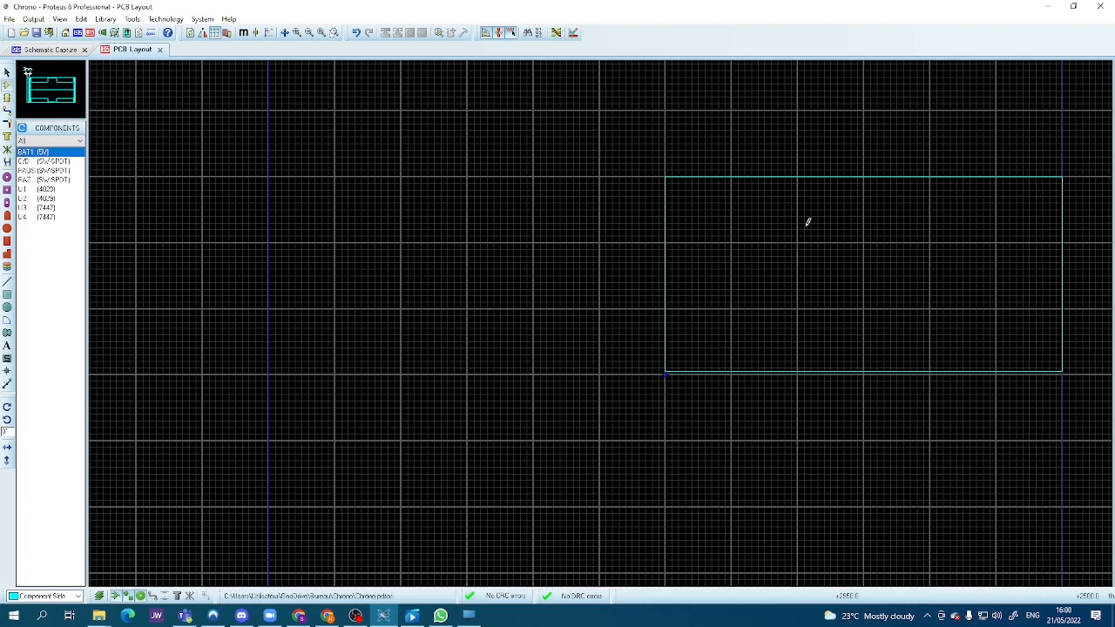
scroll(750, 247, up, 1)
scroll(582, 329, up, 1)
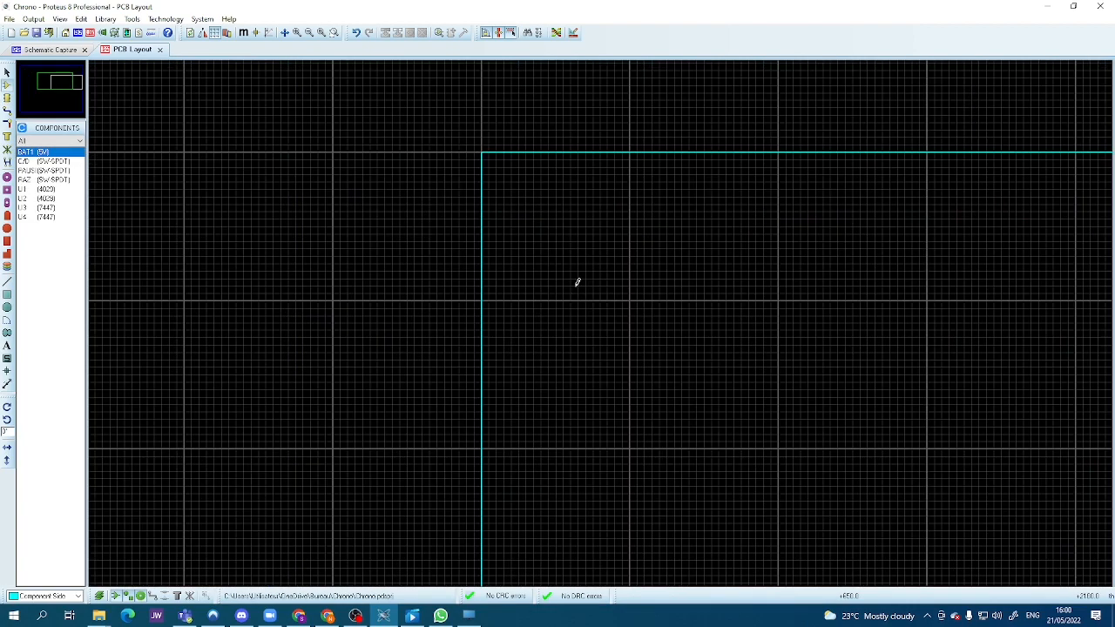
scroll(590, 305, down, 1)
click(662, 306)
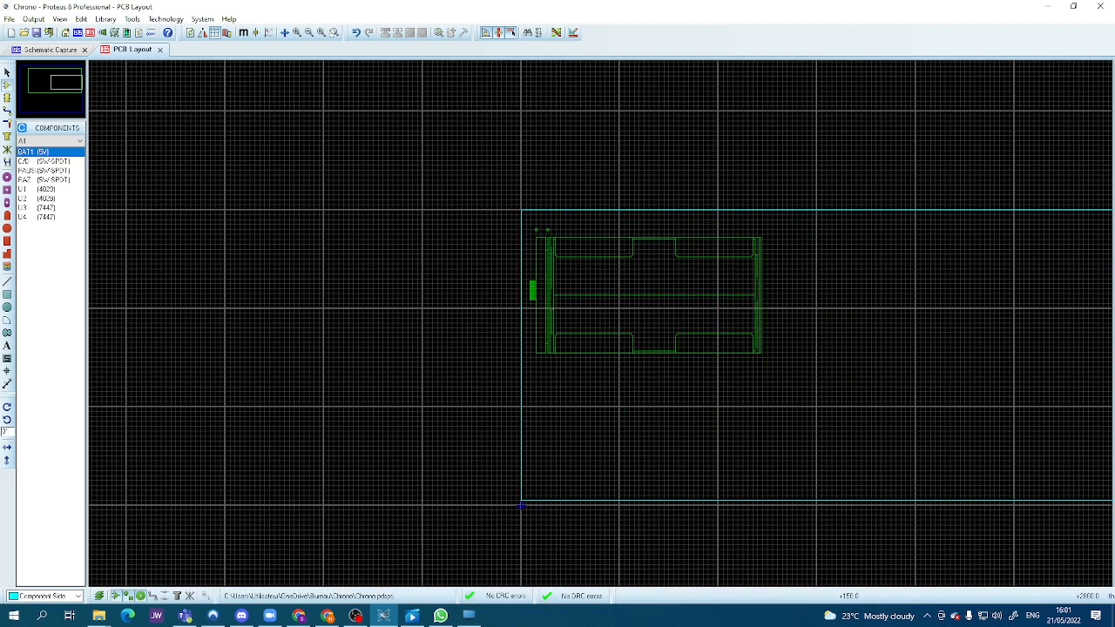
click(530, 243)
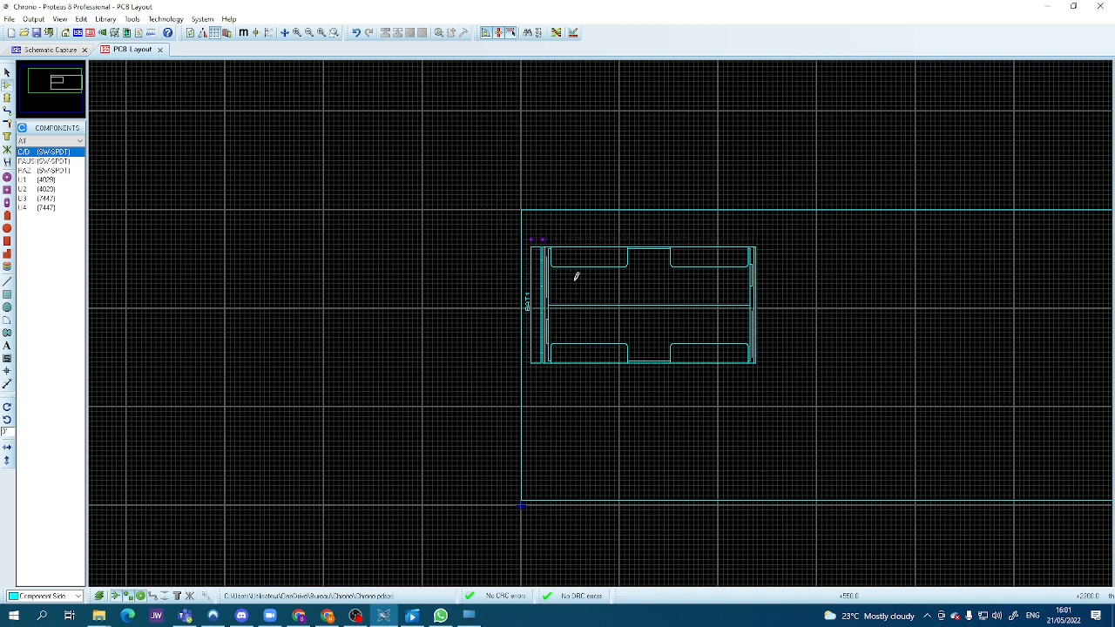
- Rotate battery BAT1 clockwise and move it back inside the board outline, along its left edge
right_click(573, 260)
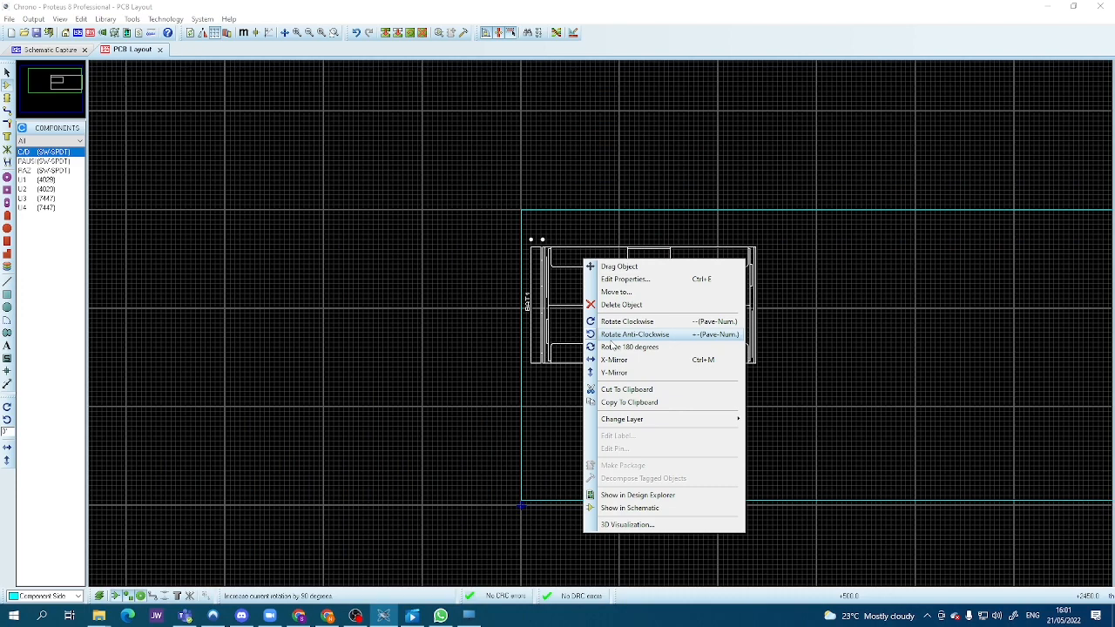
click(612, 321)
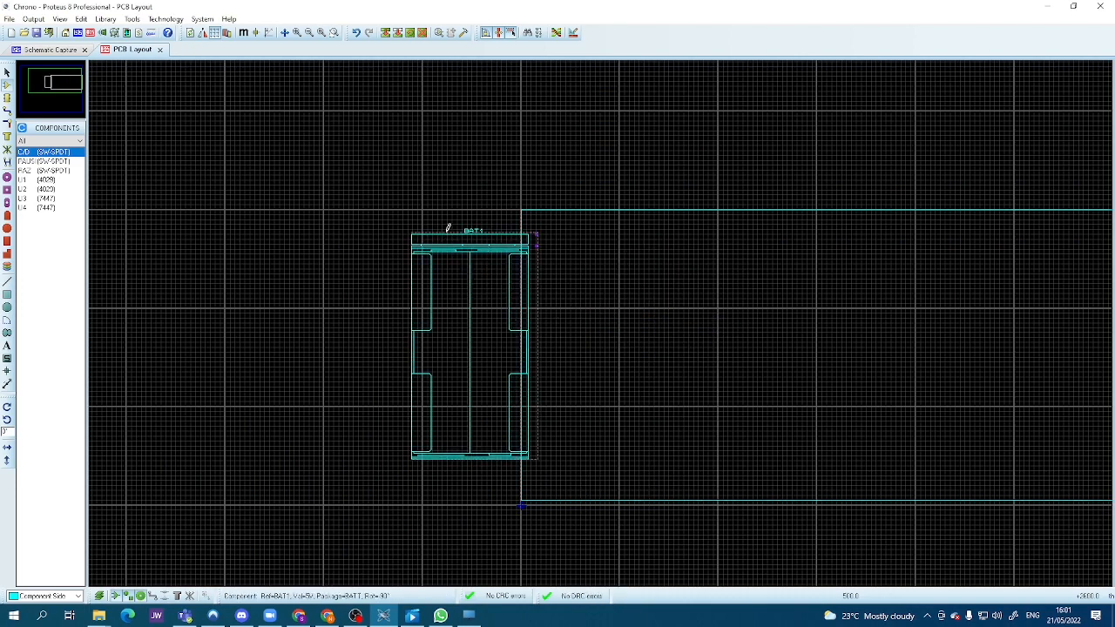
drag(384, 215, 551, 476)
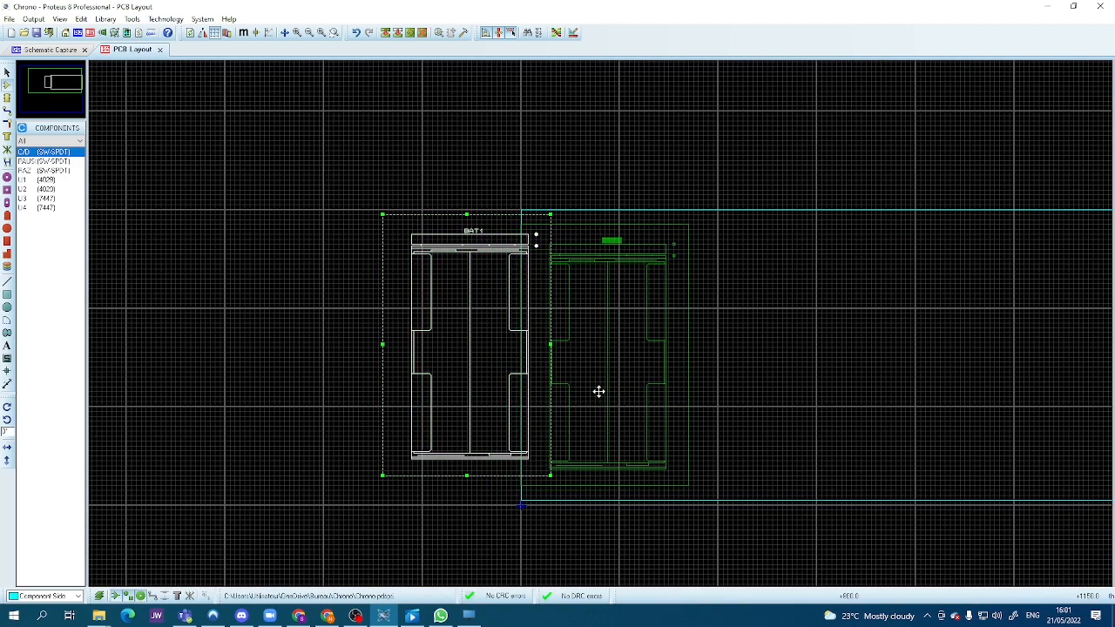
click(599, 380)
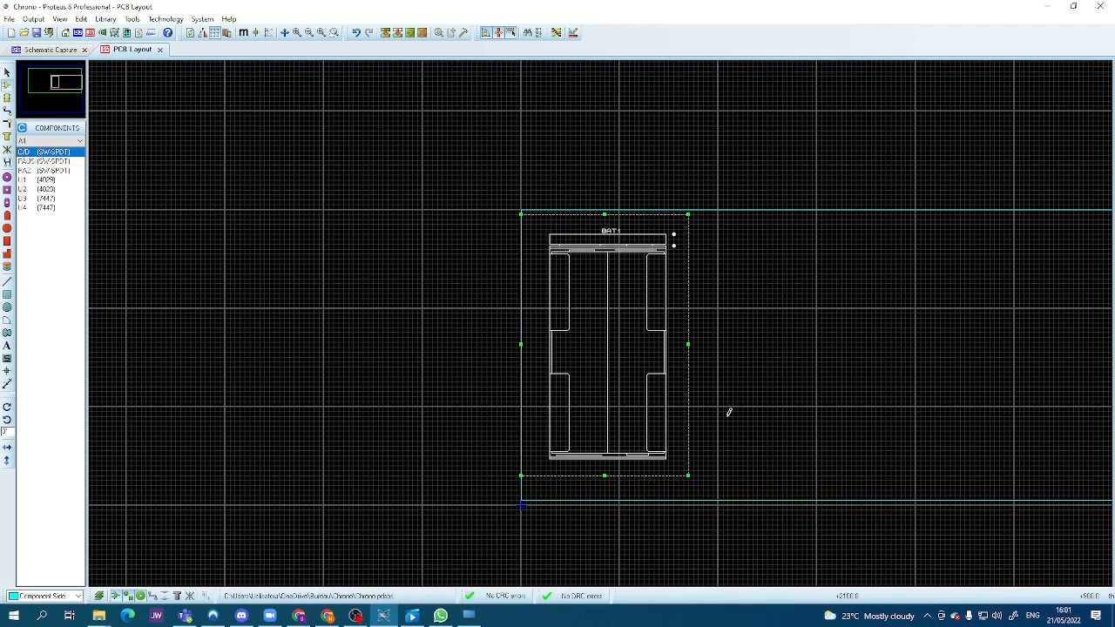
click(729, 412)
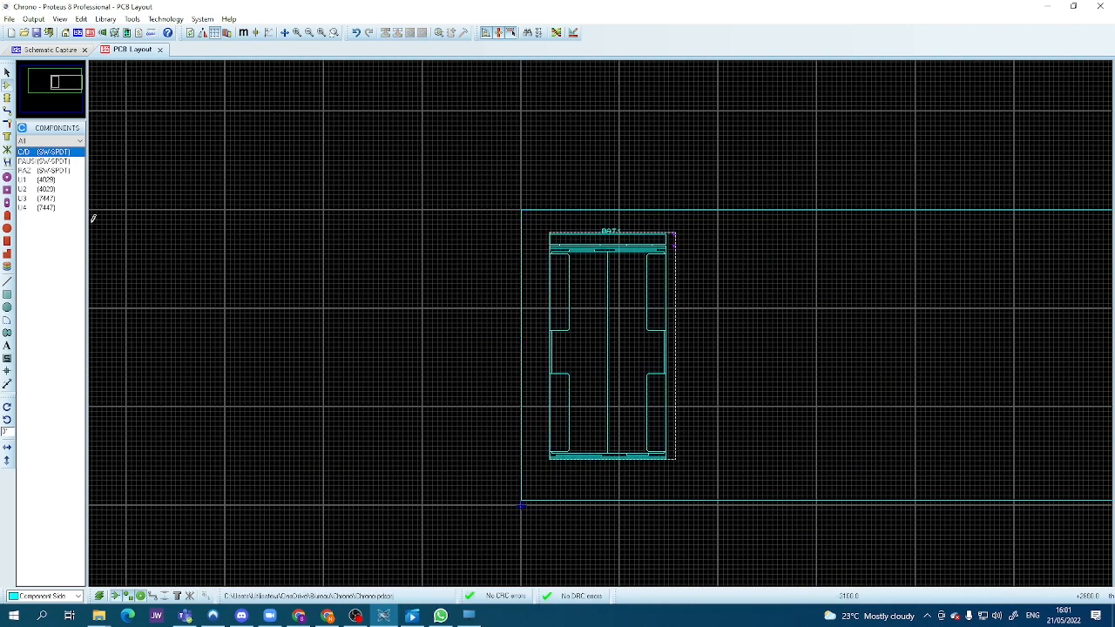
- Place switches C/D, PAUSE and RAZ in a vertical column to the right of the battery, in that order from the top
click(746, 252)
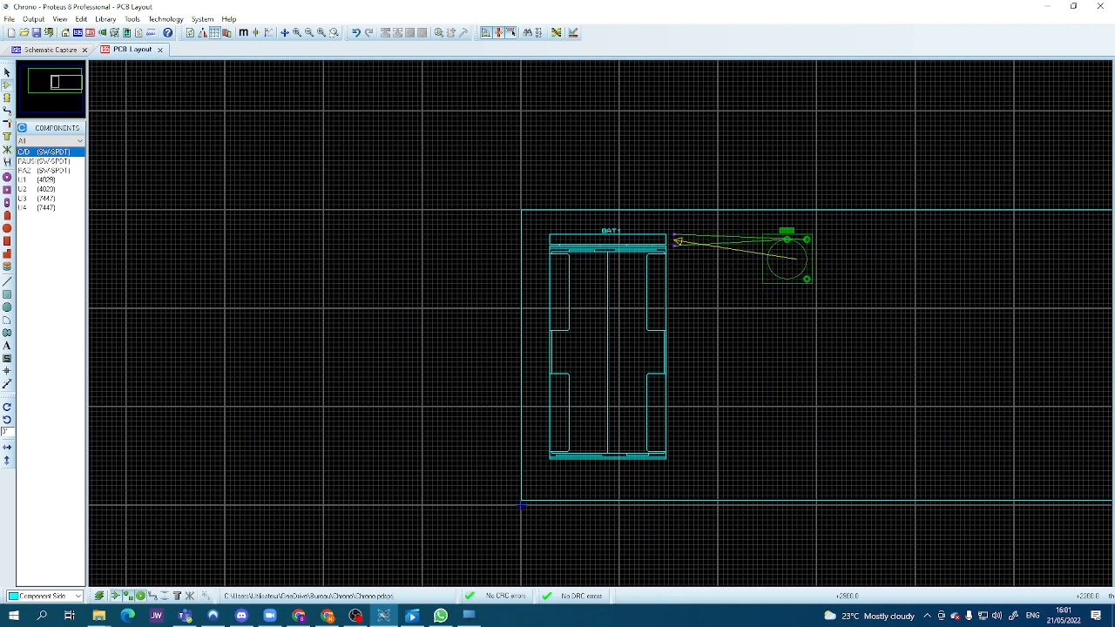
click(815, 276)
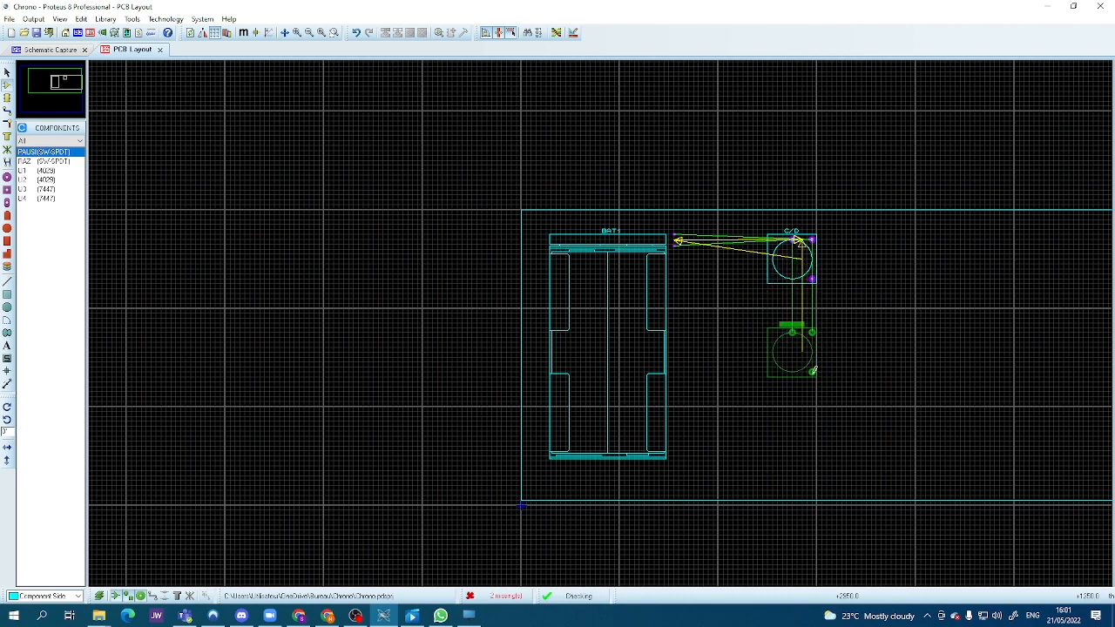
click(814, 370)
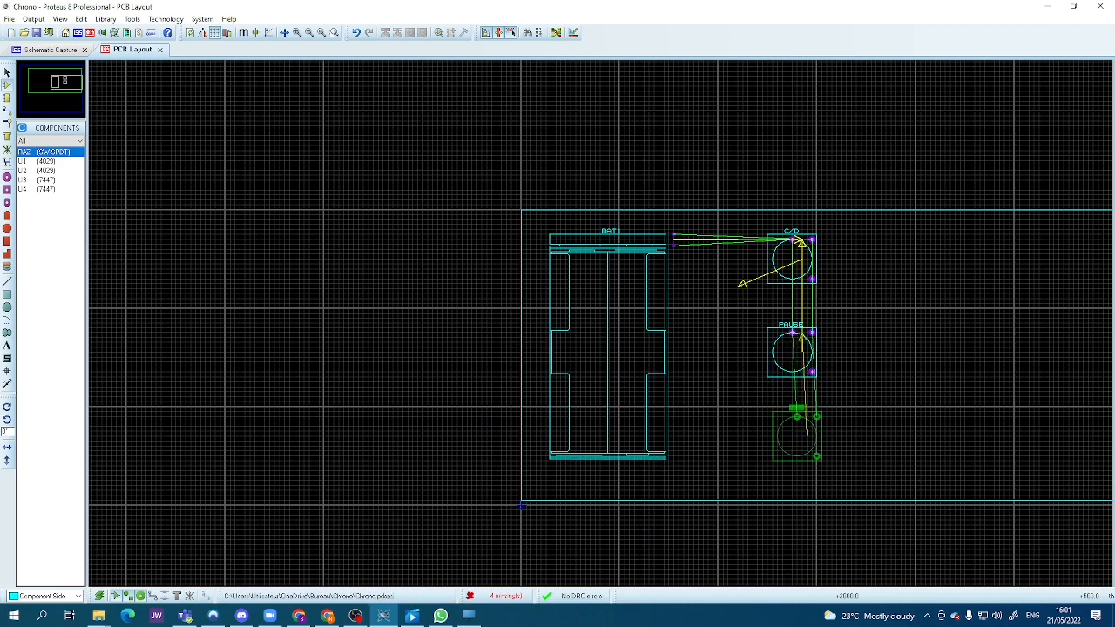
click(812, 451)
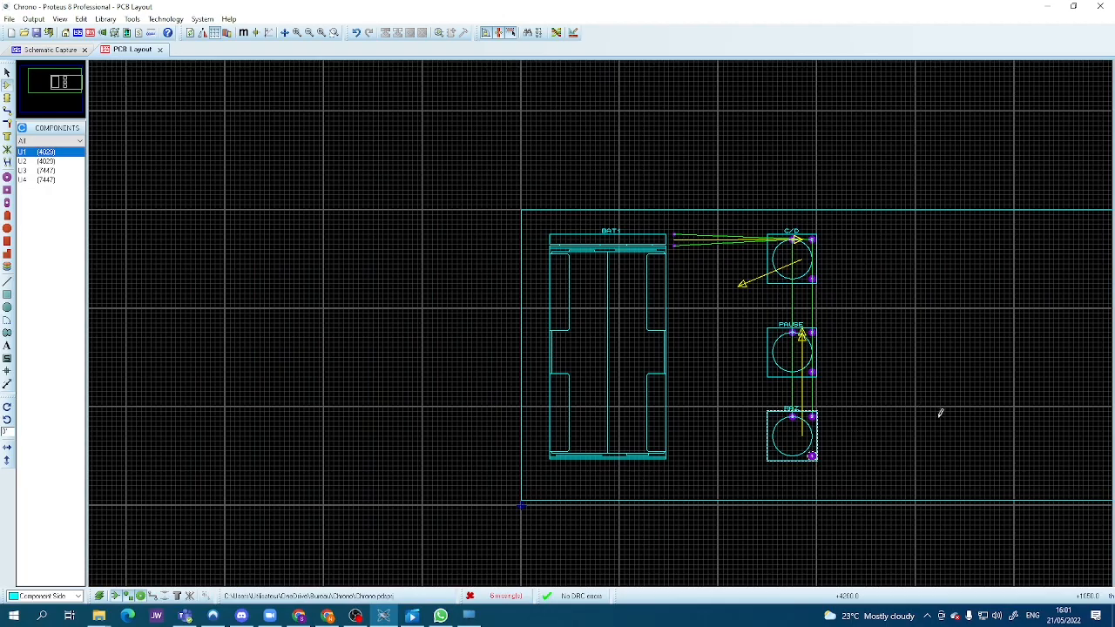
- Place U1 (4029) right of the switches, rotate it clockwise and move it down level with switch RAZ
scroll(827, 383, down, 1)
scroll(602, 319, up, 2)
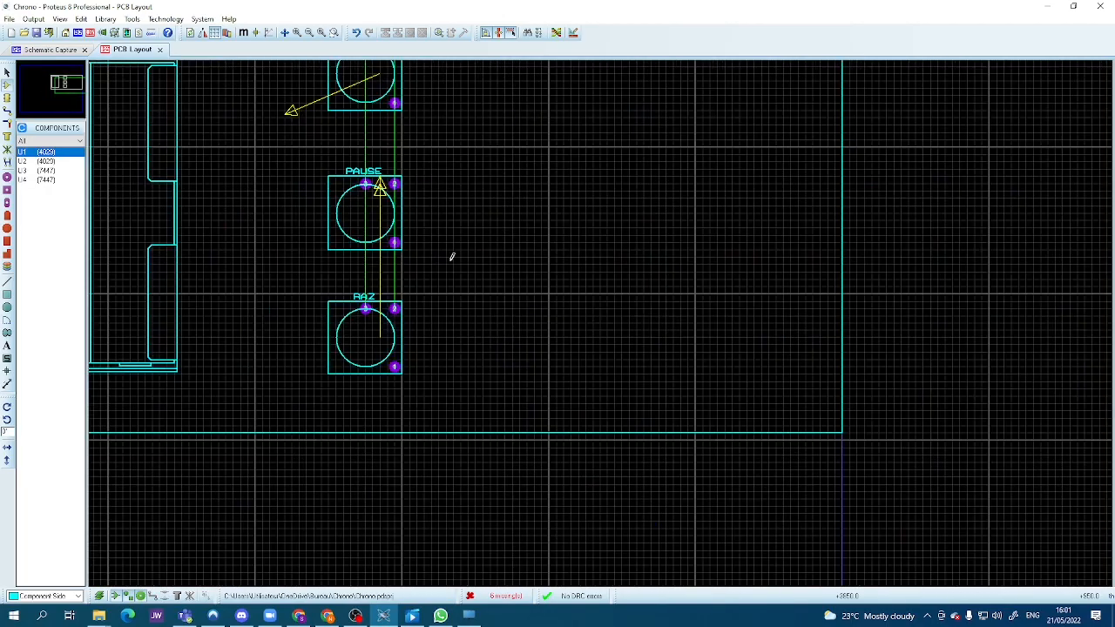
scroll(577, 197, down, 1)
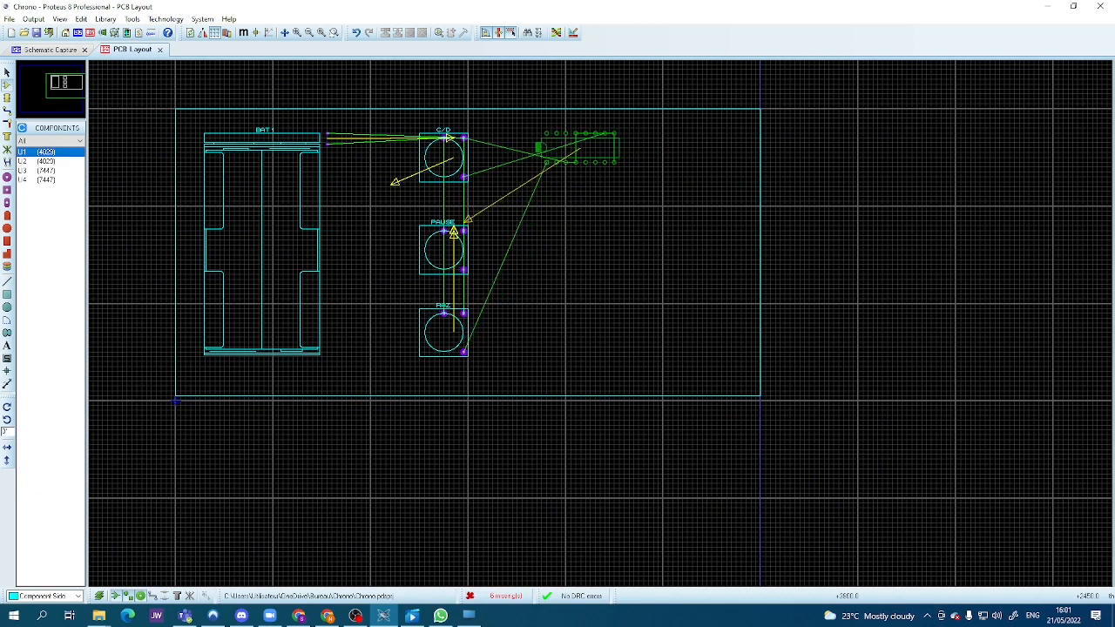
key(Escape)
click(549, 157)
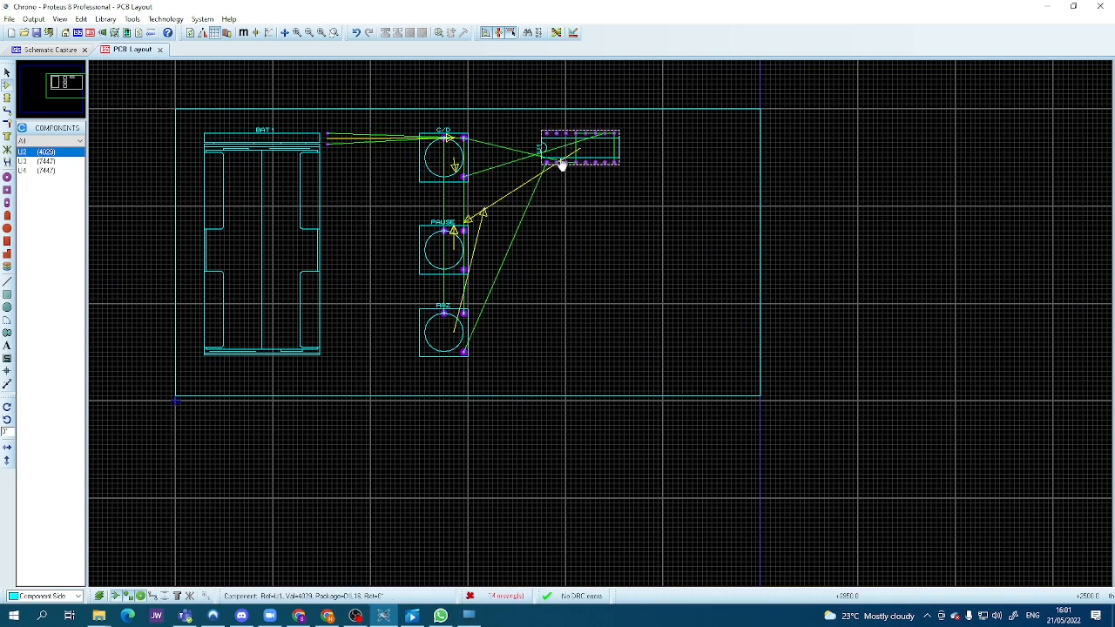
right_click(559, 164)
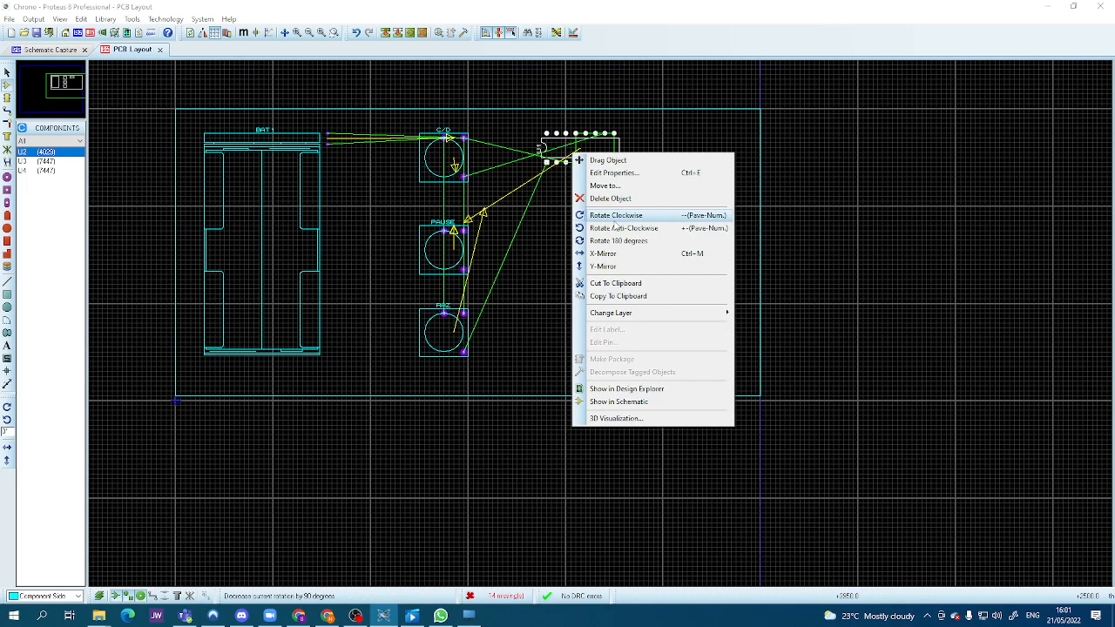
click(616, 216)
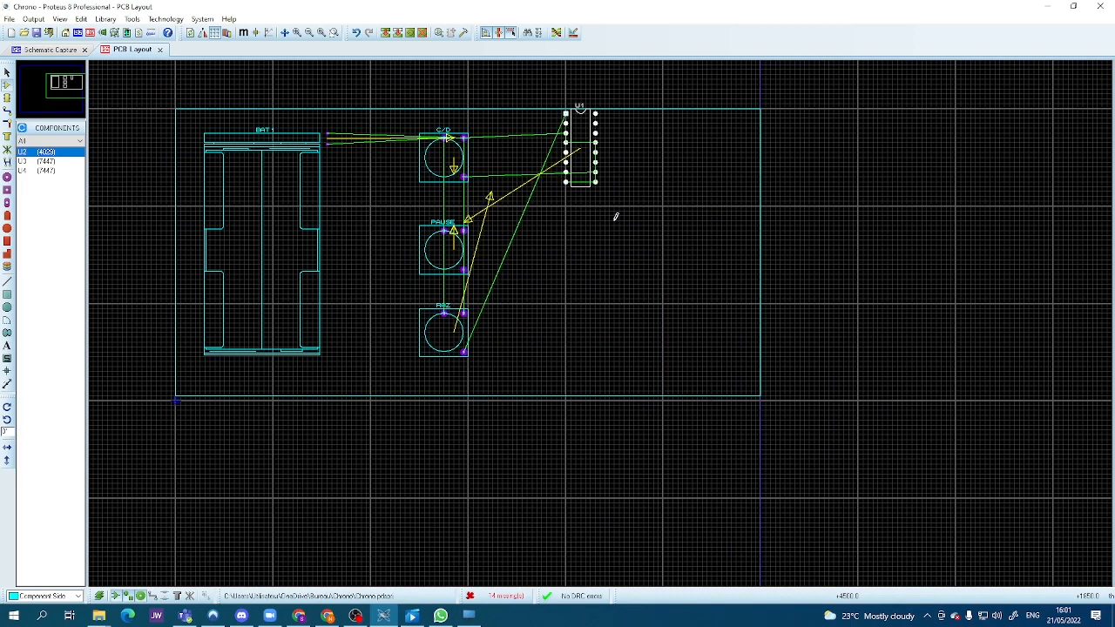
drag(584, 143, 584, 312)
click(581, 138)
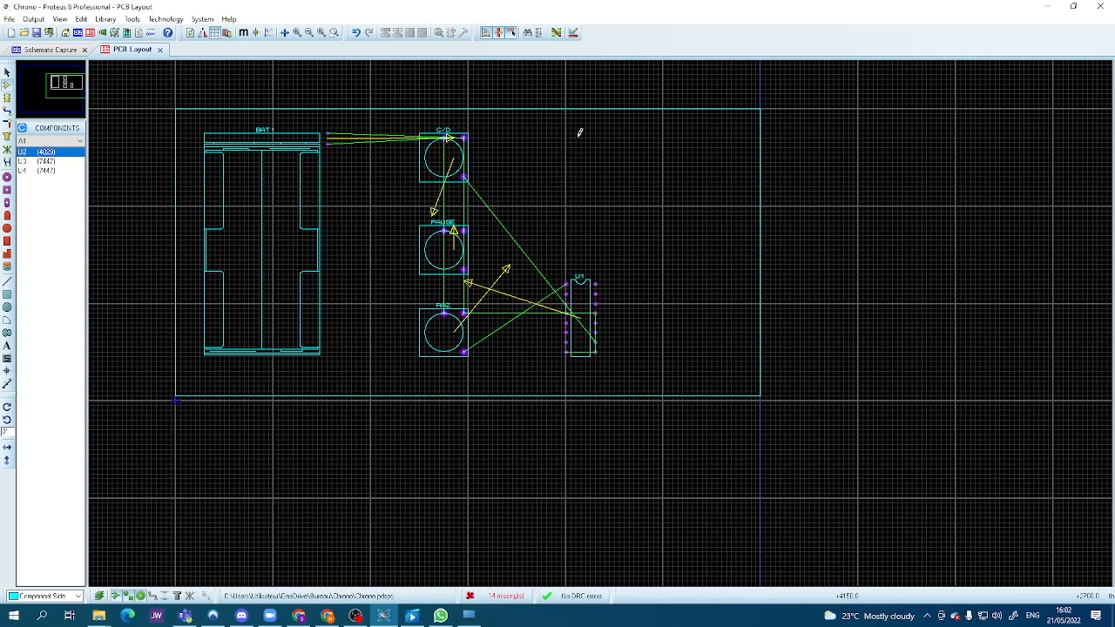
- Place U2 (4029), rotate it clockwise and align it directly above U1, near the board's upper edge
click(572, 159)
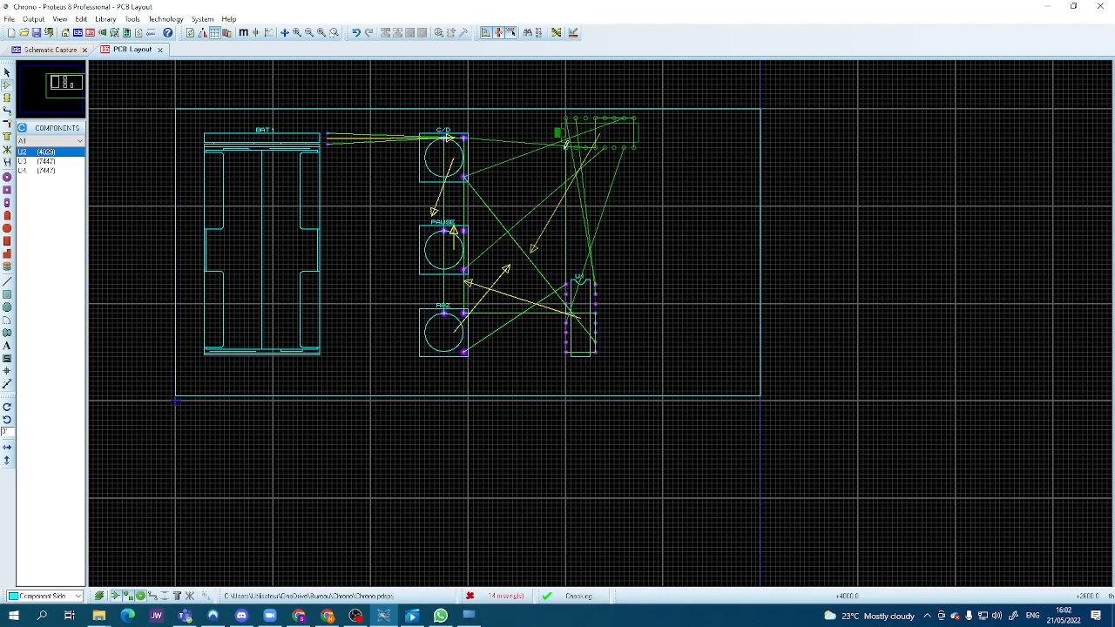
click(577, 133)
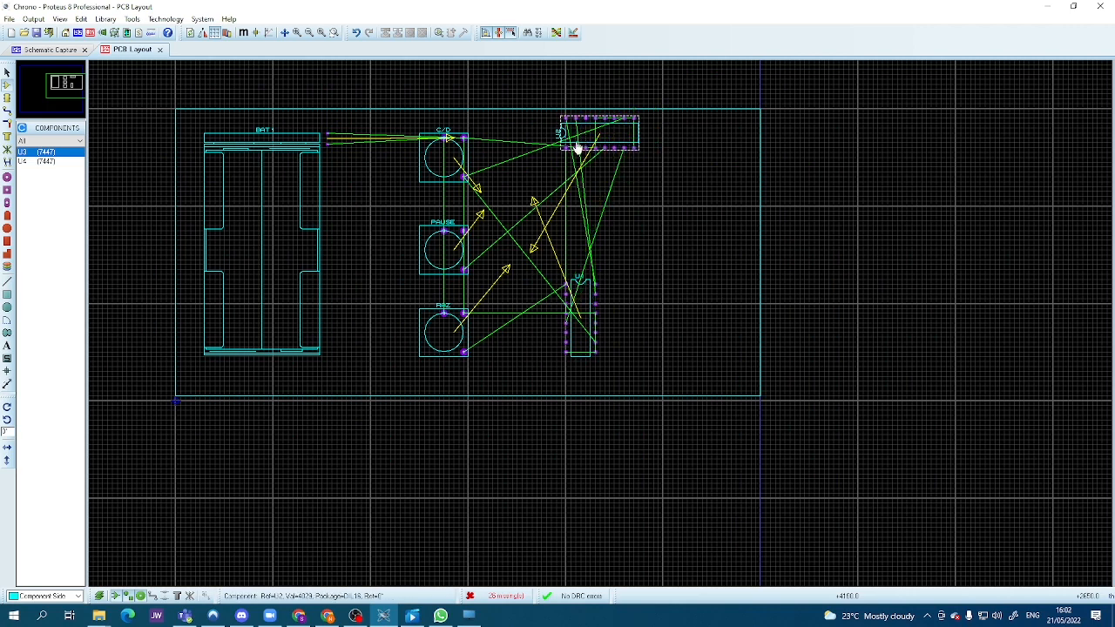
right_click(588, 137)
click(602, 198)
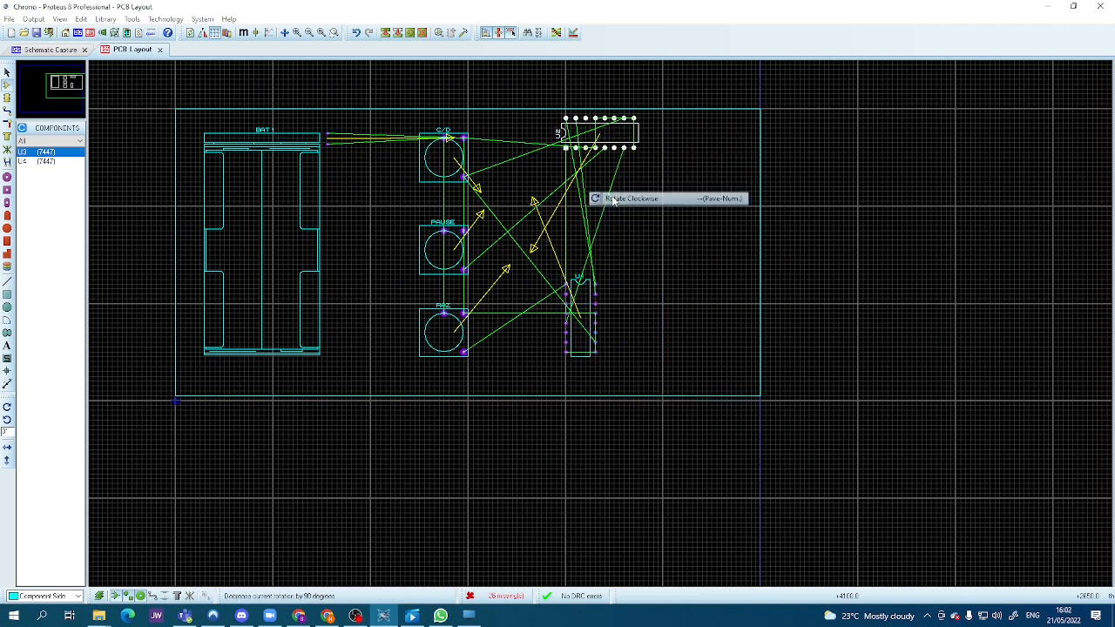
drag(596, 126, 567, 187)
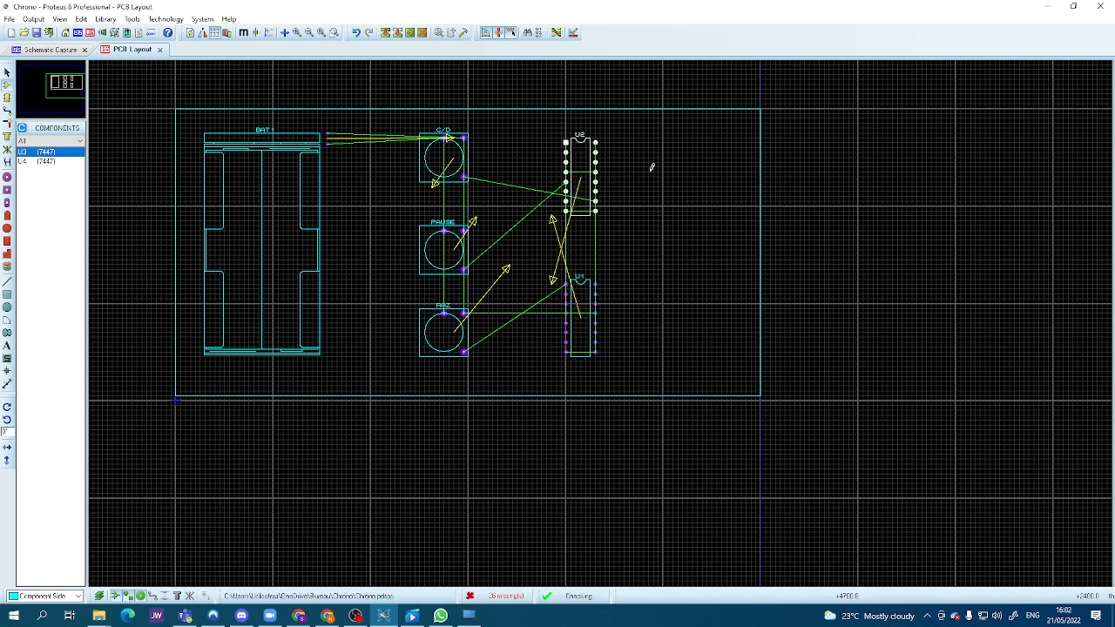
- Place U3 (7447) to the right of U2, rotate it clockwise and move it level with U2
click(660, 167)
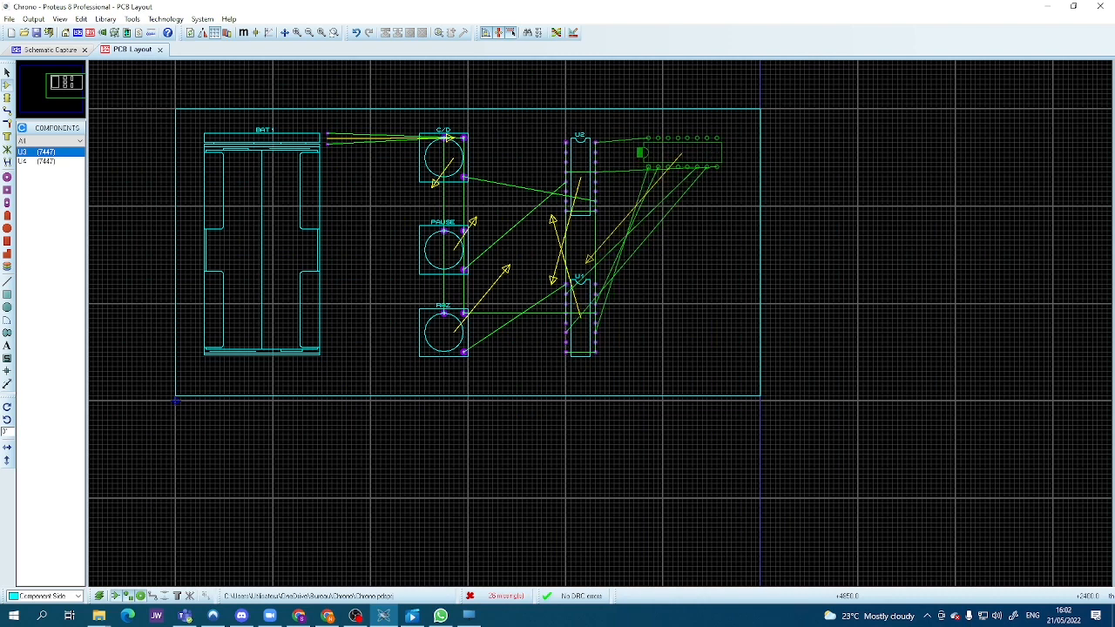
click(669, 155)
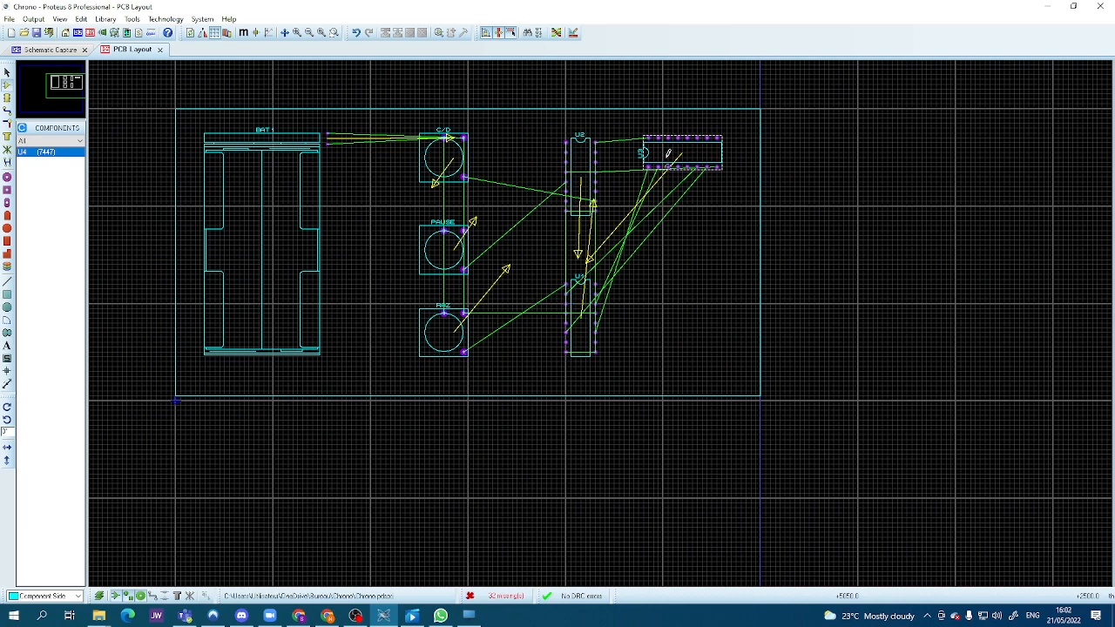
right_click(668, 157)
right_click(668, 154)
click(663, 156)
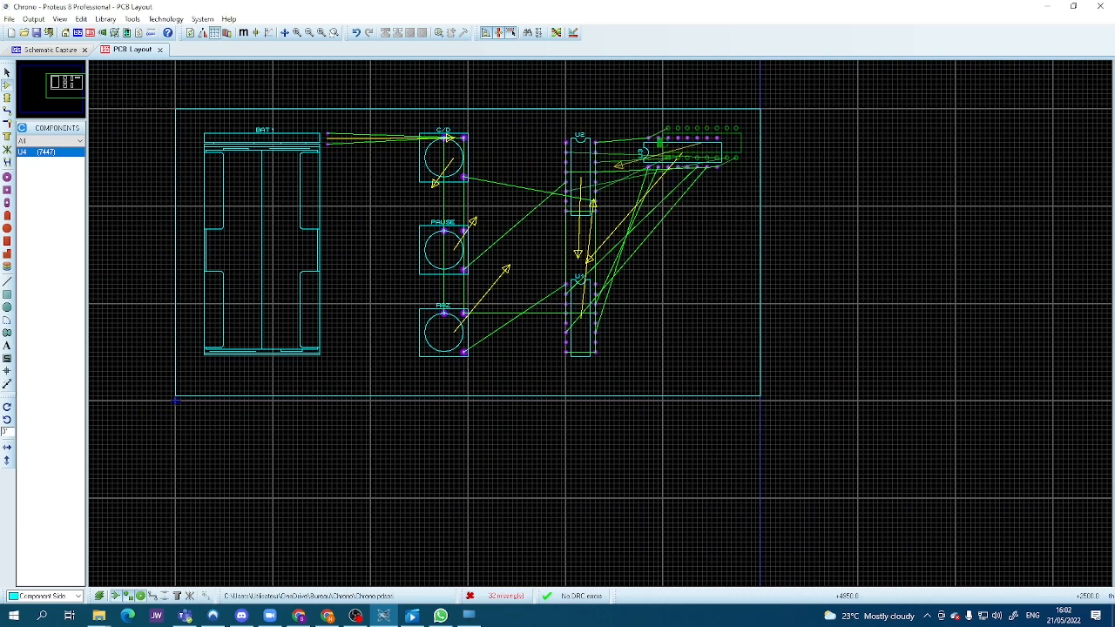
right_click(655, 151)
drag(638, 128, 728, 177)
right_click(699, 153)
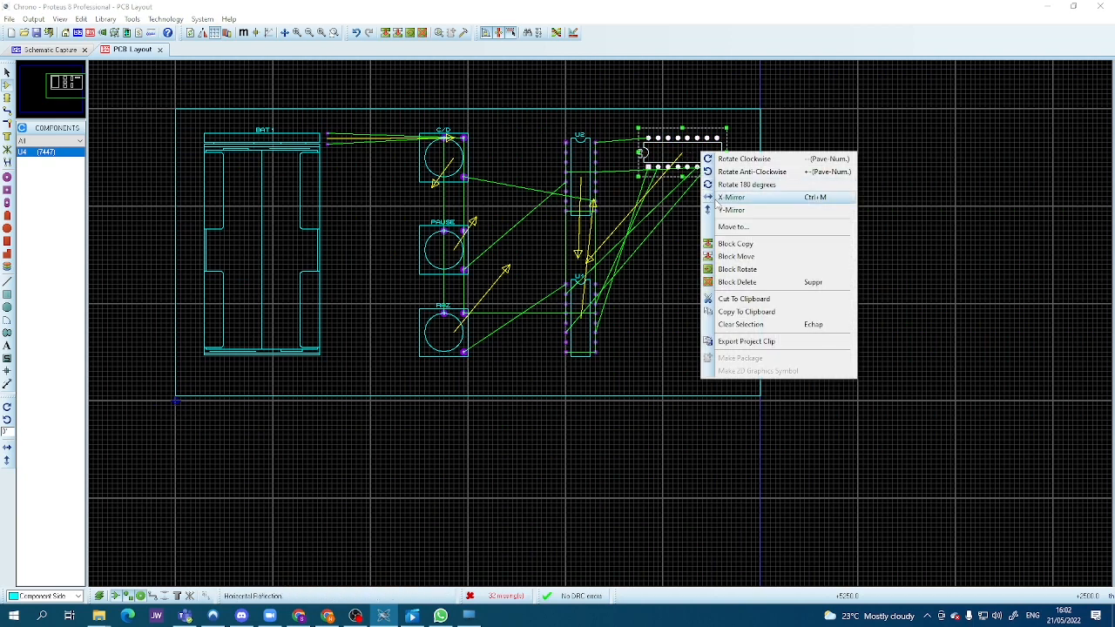
click(727, 160)
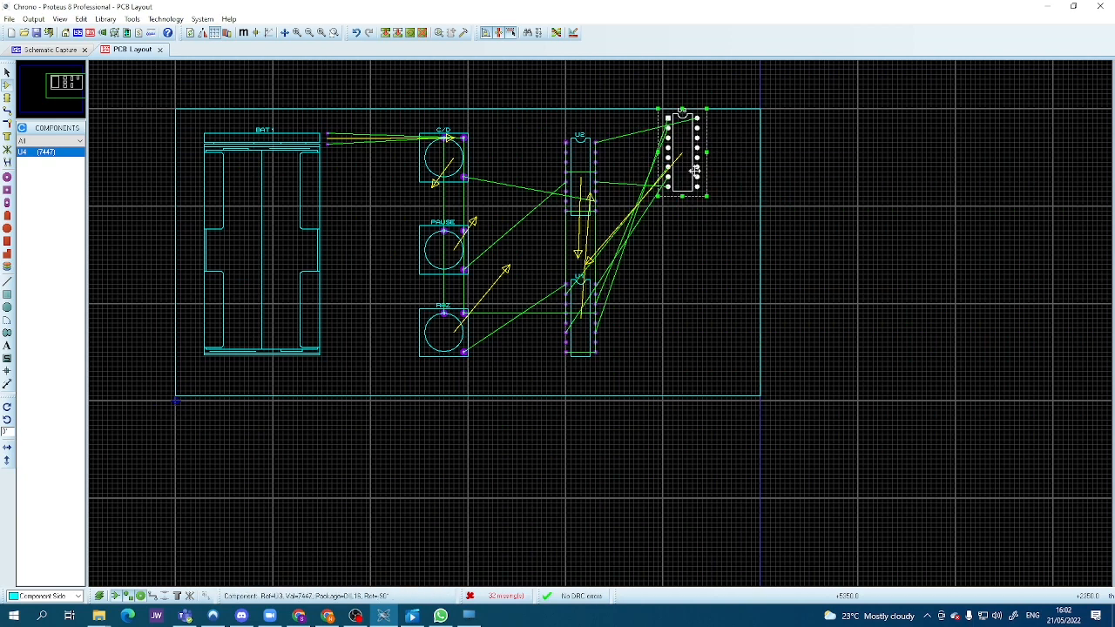
drag(682, 170, 678, 188)
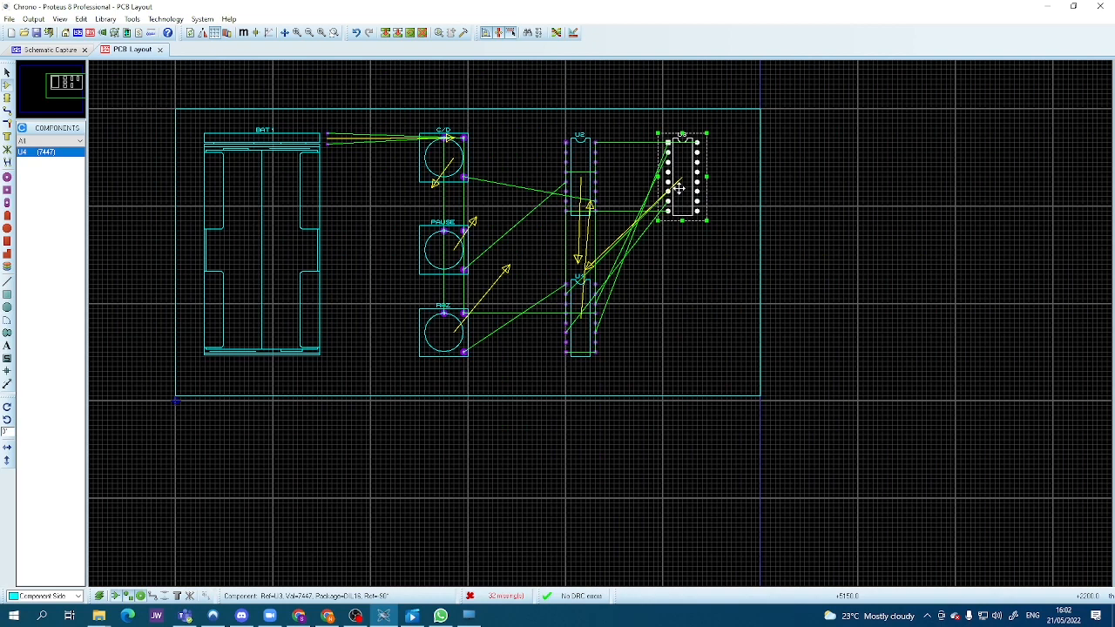
click(677, 309)
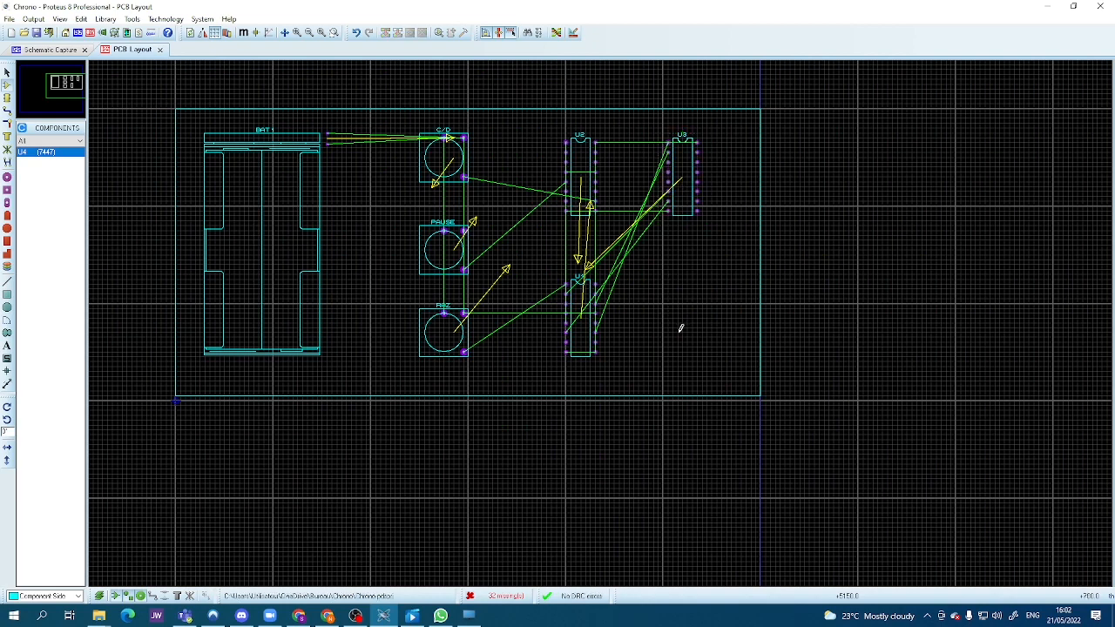
- Place U4 (7447), rotate it clockwise and move it below U3, level with U1
click(682, 328)
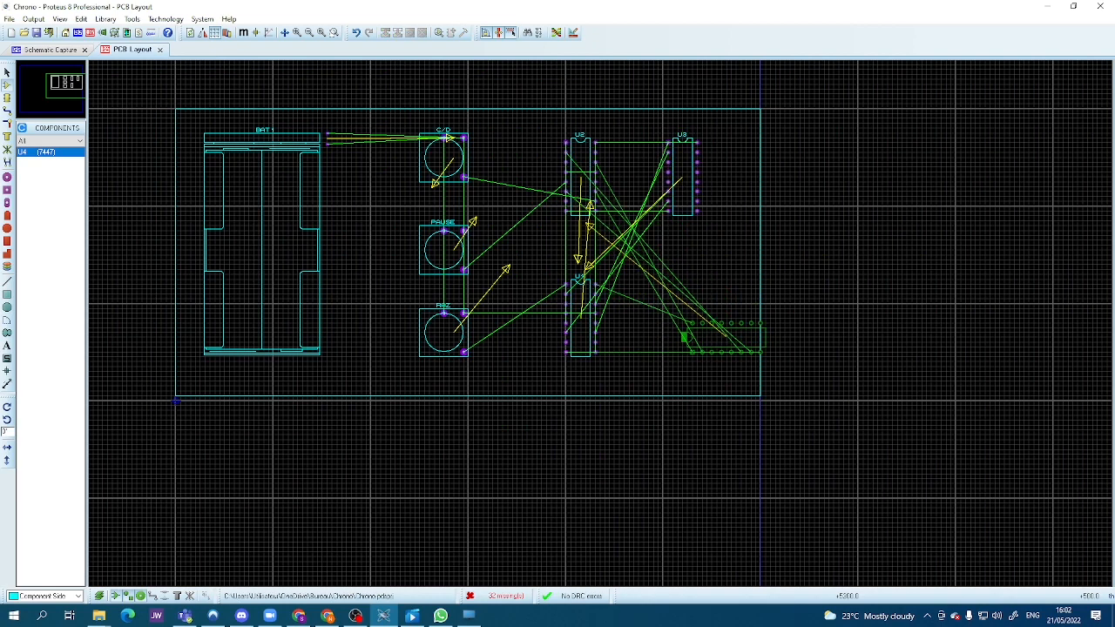
click(689, 345)
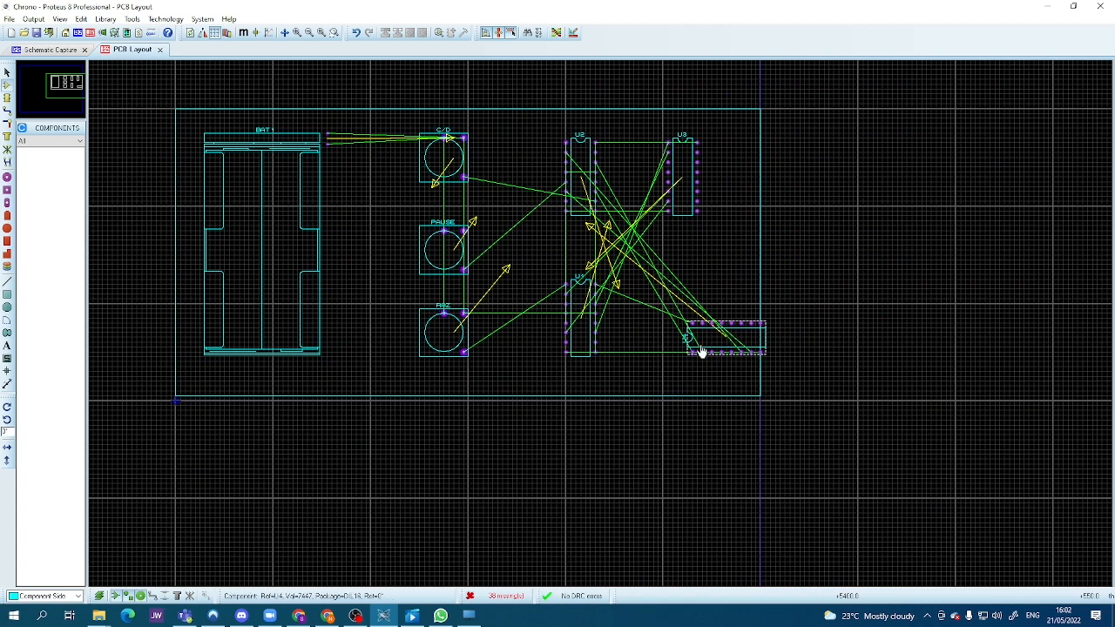
right_click(703, 352)
click(746, 127)
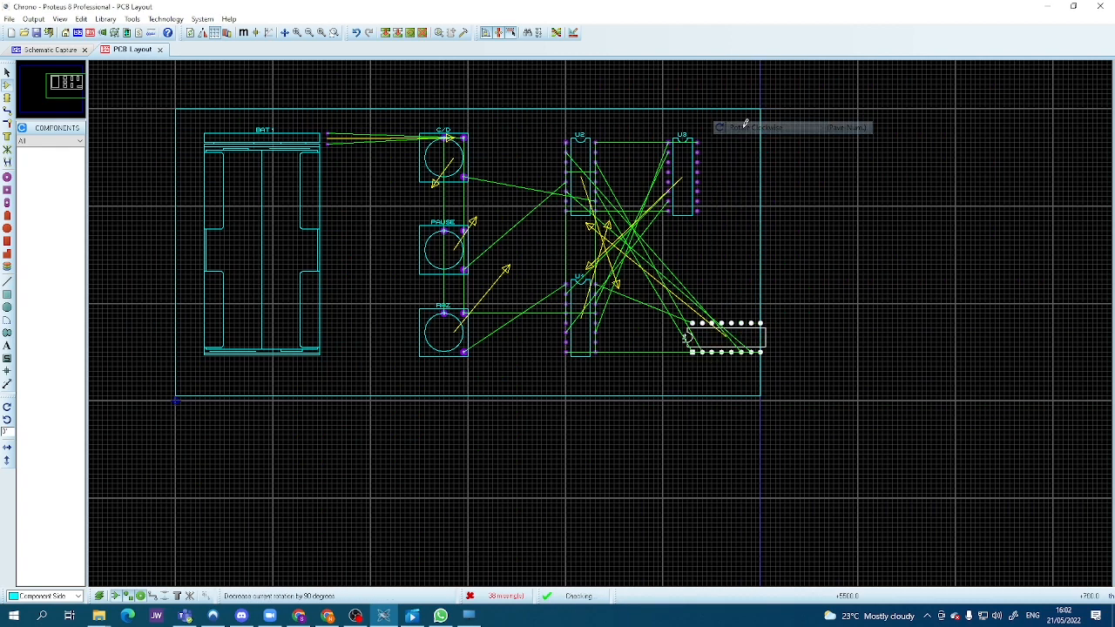
drag(726, 338, 689, 315)
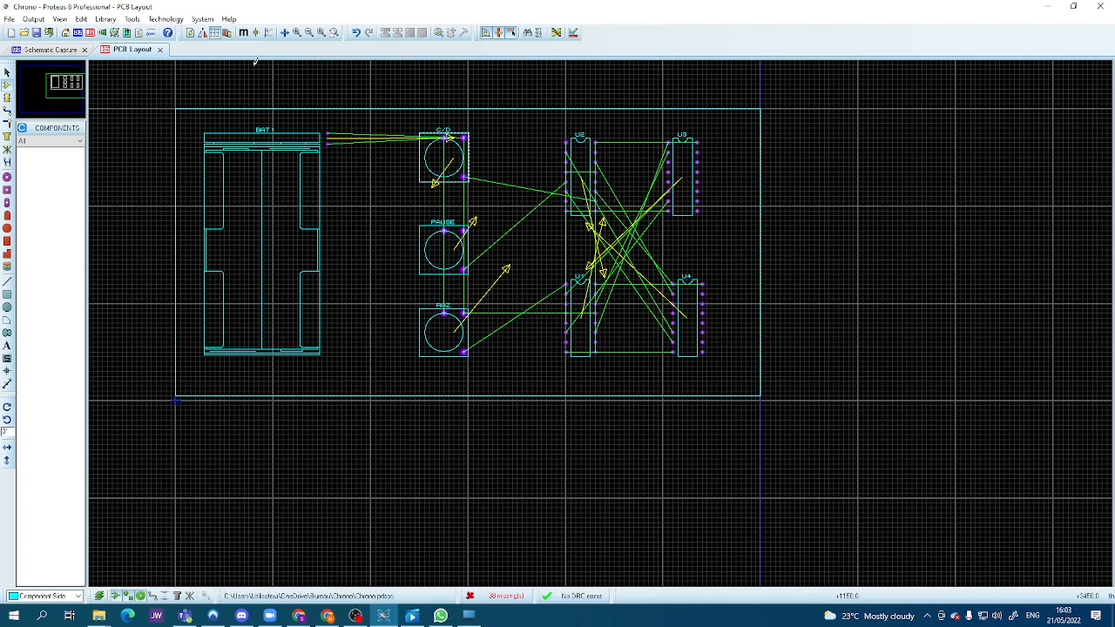
- Look over the Shape Based Auto Router settings and the available trace and via styles
click(557, 33)
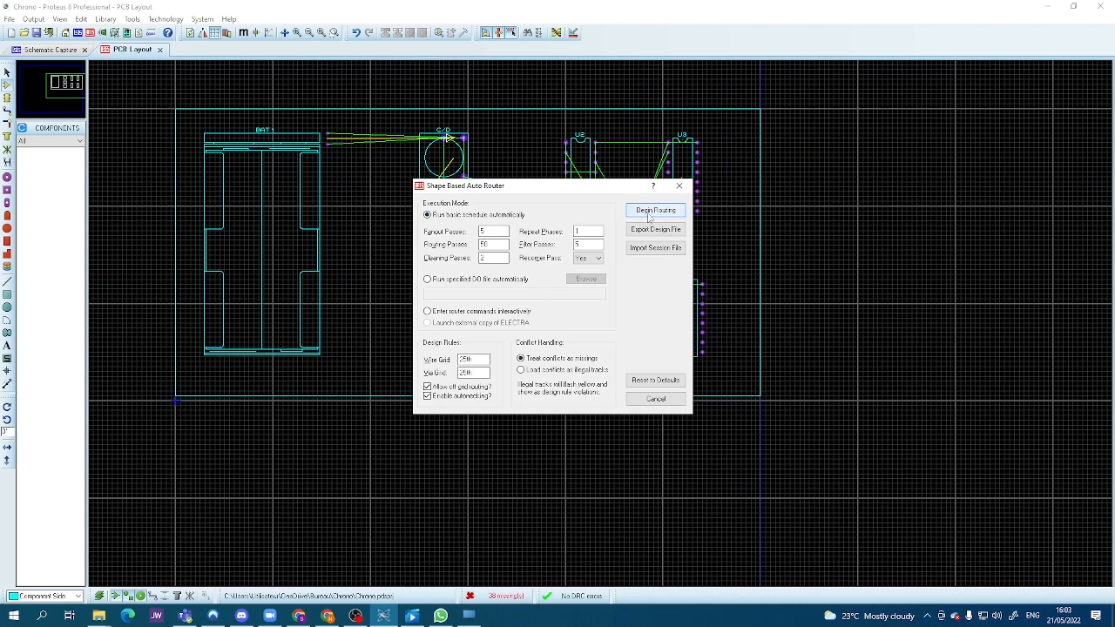
click(680, 185)
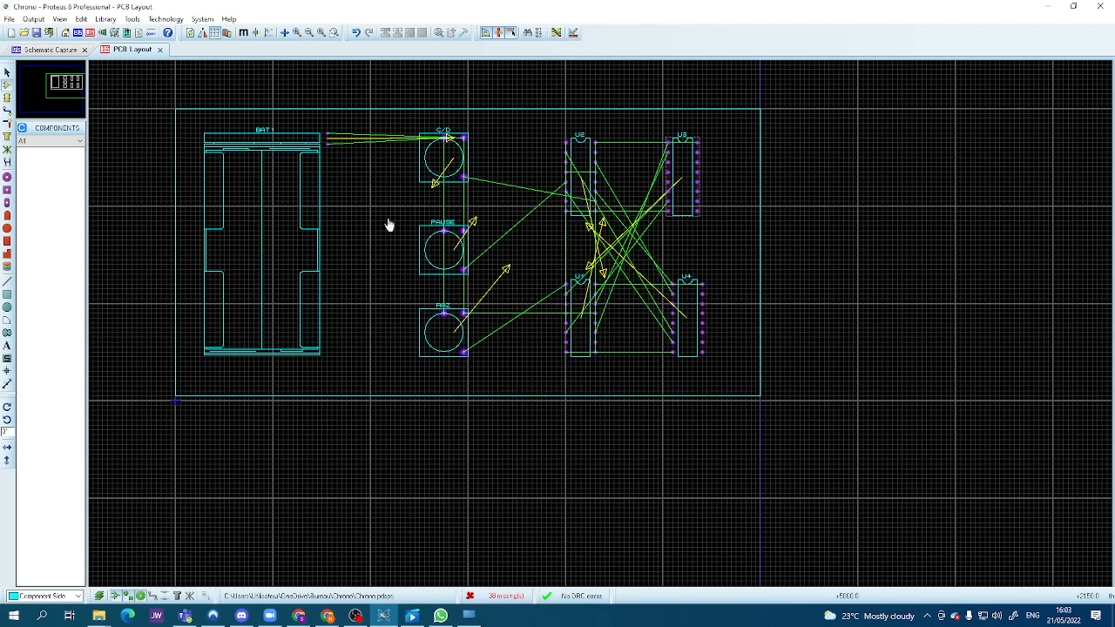
click(7, 125)
click(7, 112)
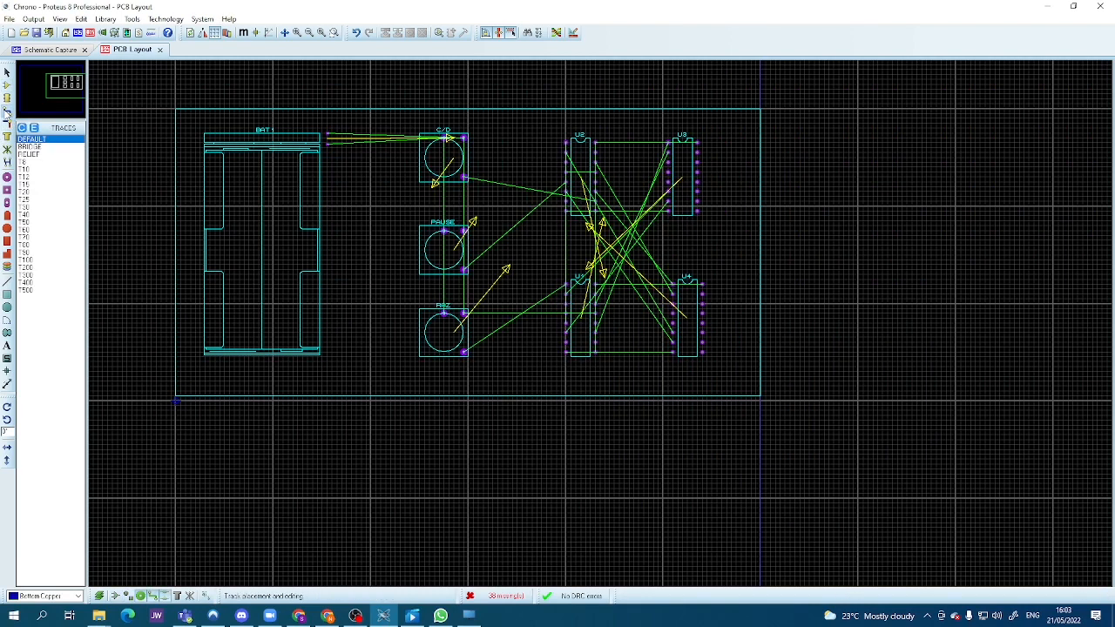
click(7, 125)
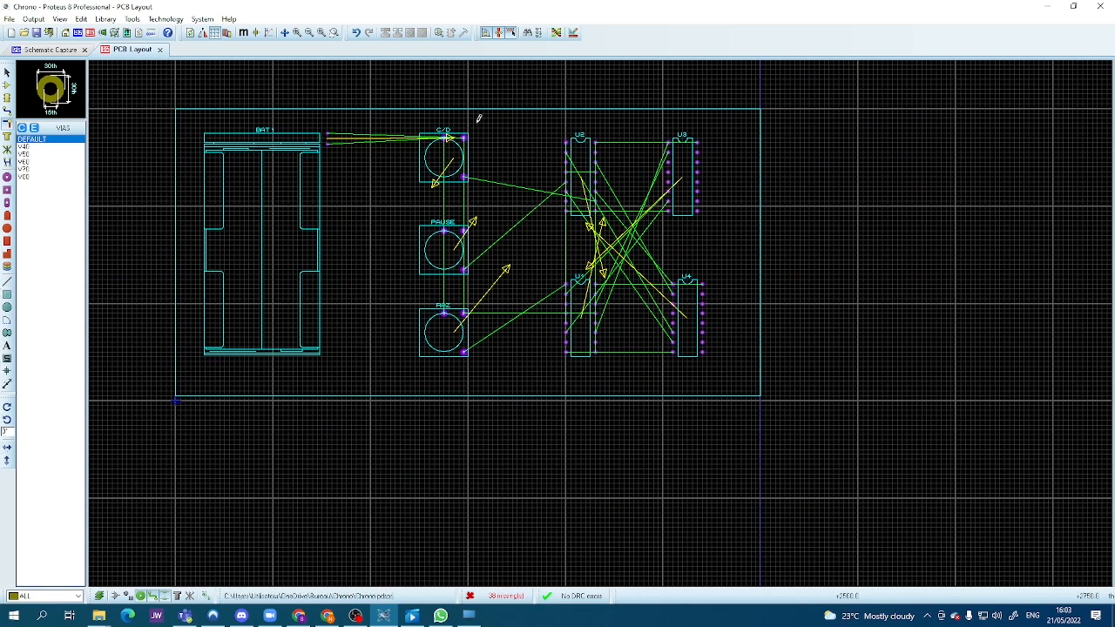
- Auto-route the board's tracks with the Shape Based Auto Router, running the basic schedule automatically with its existing settings
click(557, 33)
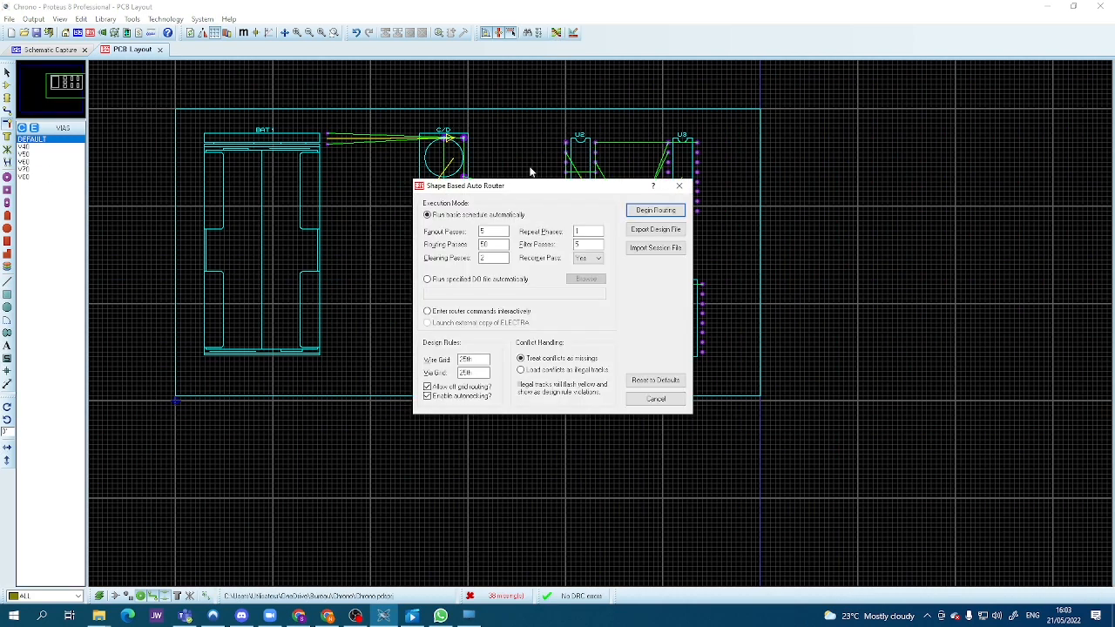
click(647, 212)
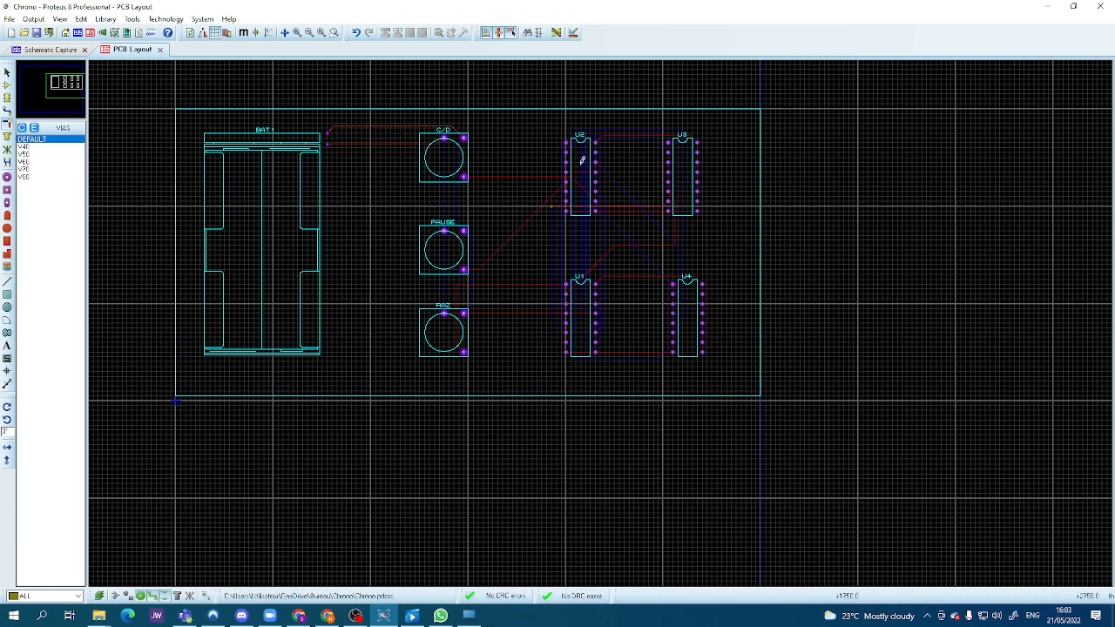
scroll(563, 318, down, 2)
scroll(562, 319, up, 4)
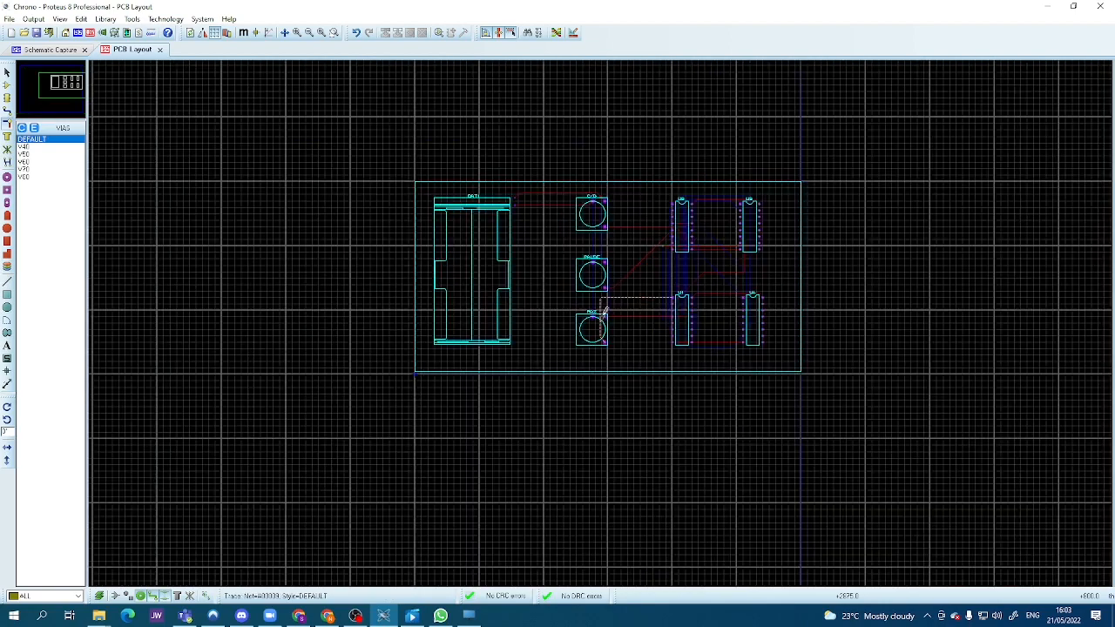
scroll(601, 318, up, 1)
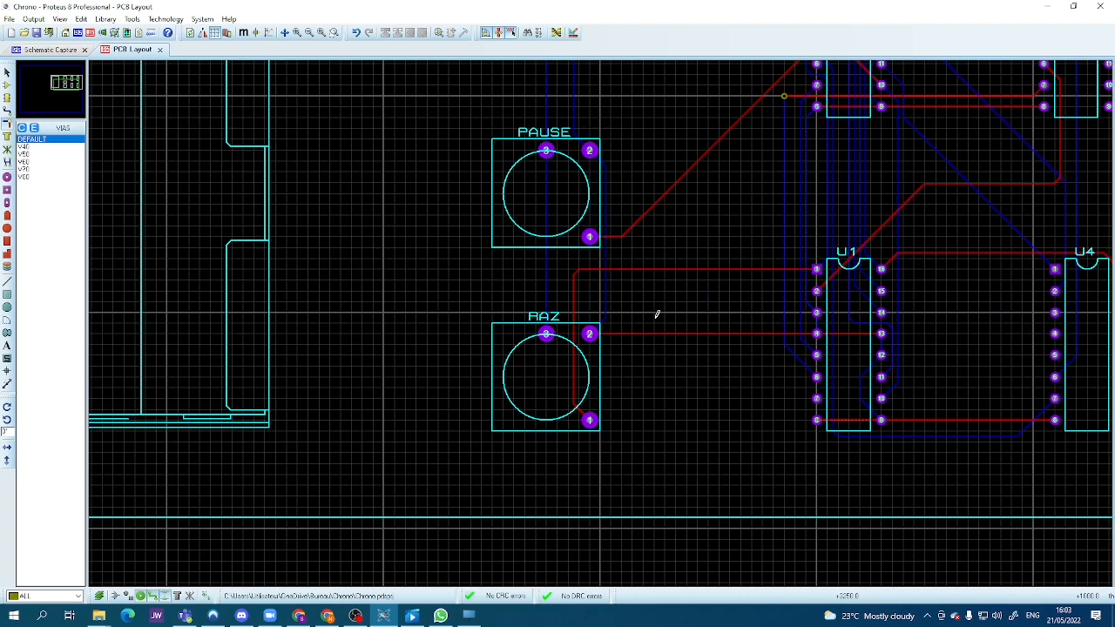
- Check the 7SEG-MPX1-CA display among the schematic's devices and return to the PCB layout
click(36, 53)
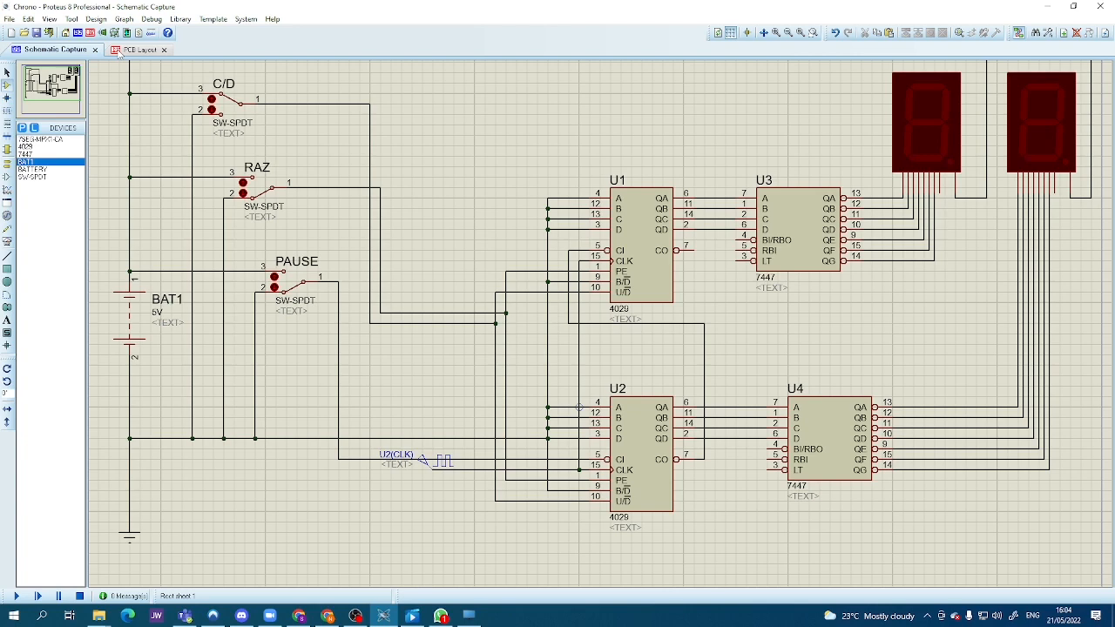
click(68, 139)
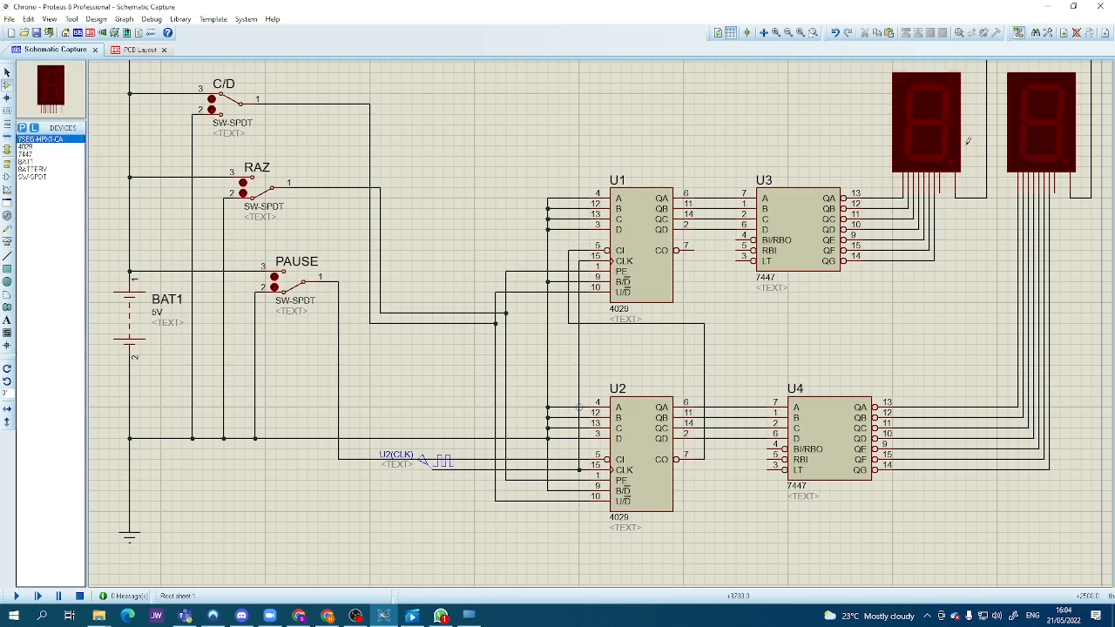
click(138, 50)
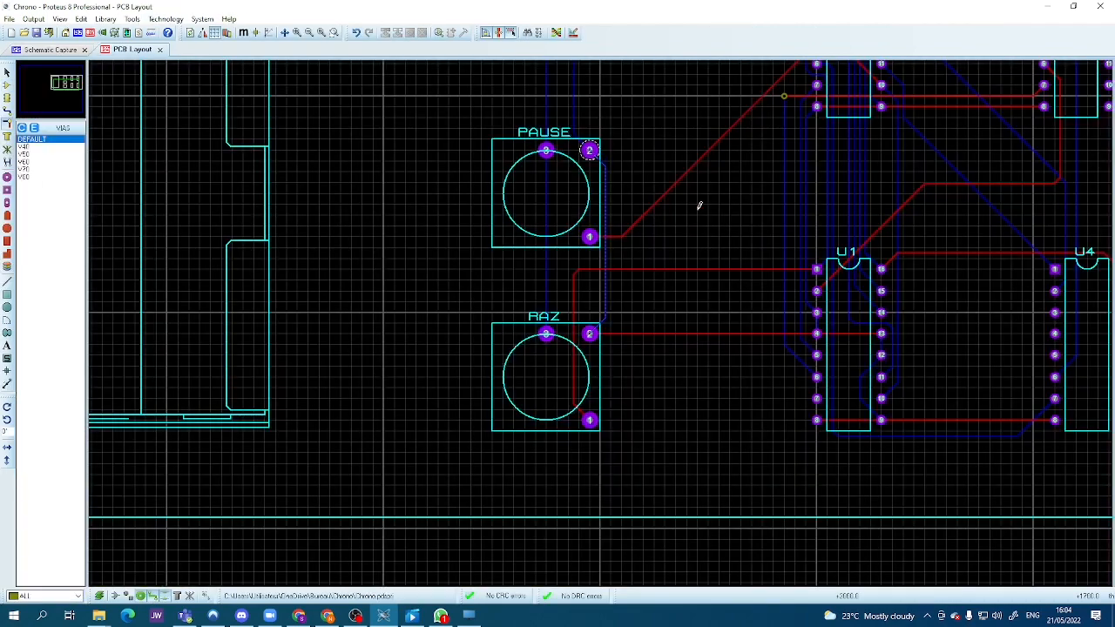
- Examine the routed tracks between BAT1, the C/D, PAUSE and RAZ switches and U1 to U4, including the pins of U3
key(F7)
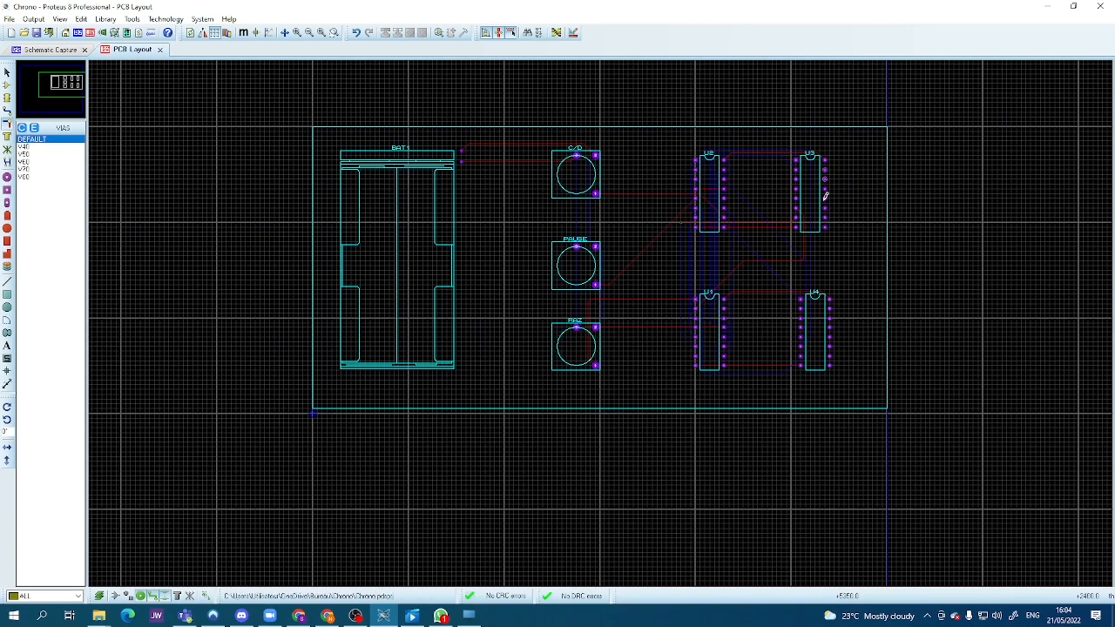
scroll(825, 196, up, 2)
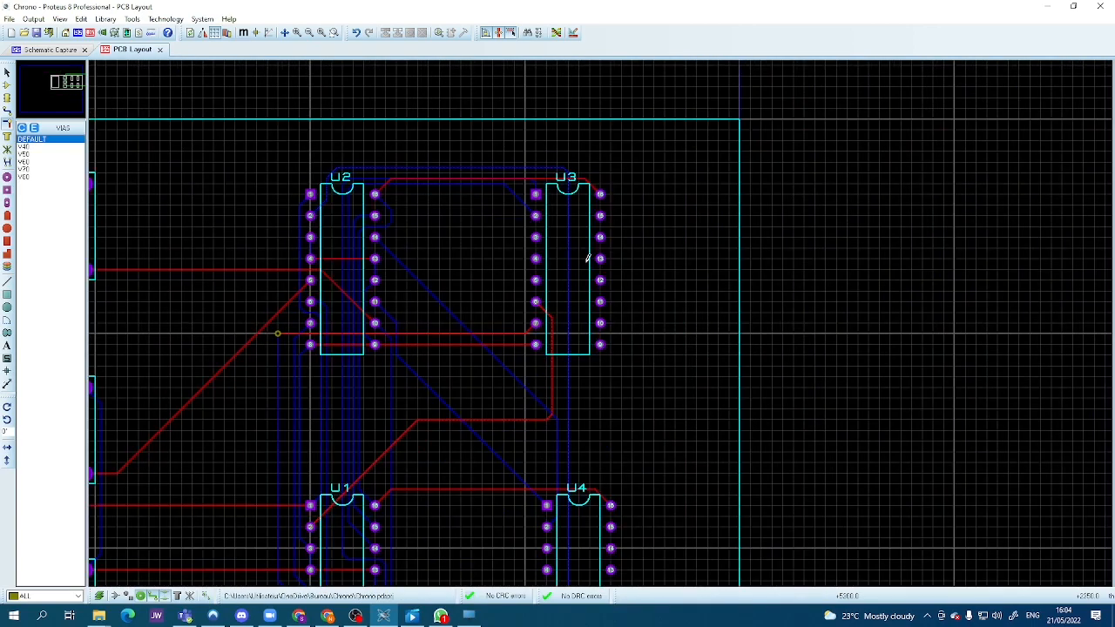
scroll(588, 258, up, 1)
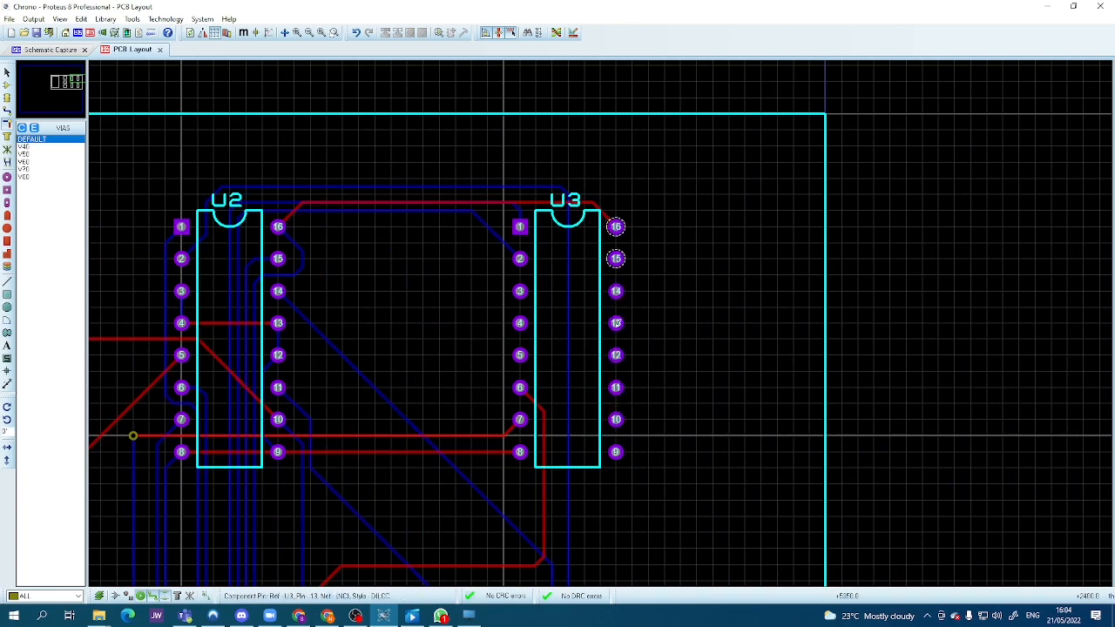
scroll(622, 323, down, 1)
scroll(562, 384, down, 2)
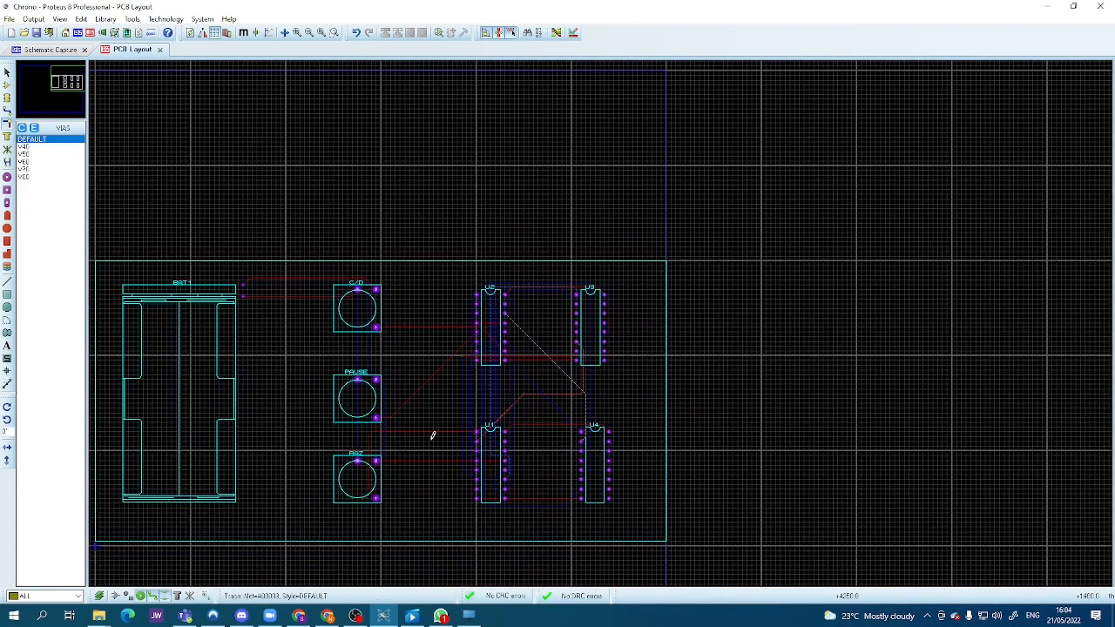
scroll(366, 388, down, 1)
scroll(601, 319, up, 2)
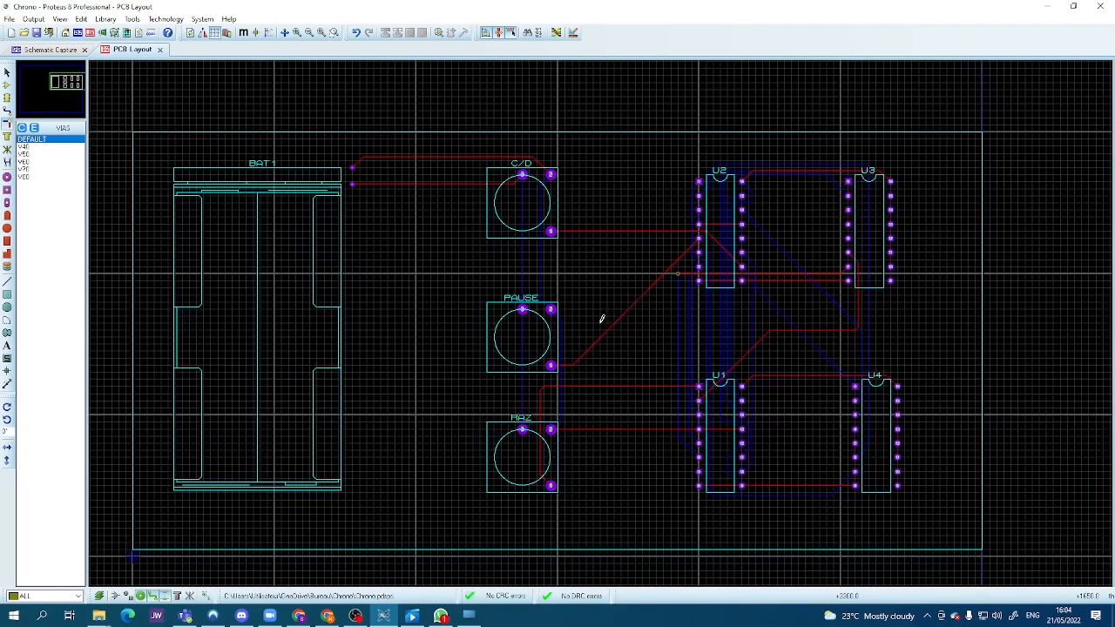
scroll(601, 319, up, 1)
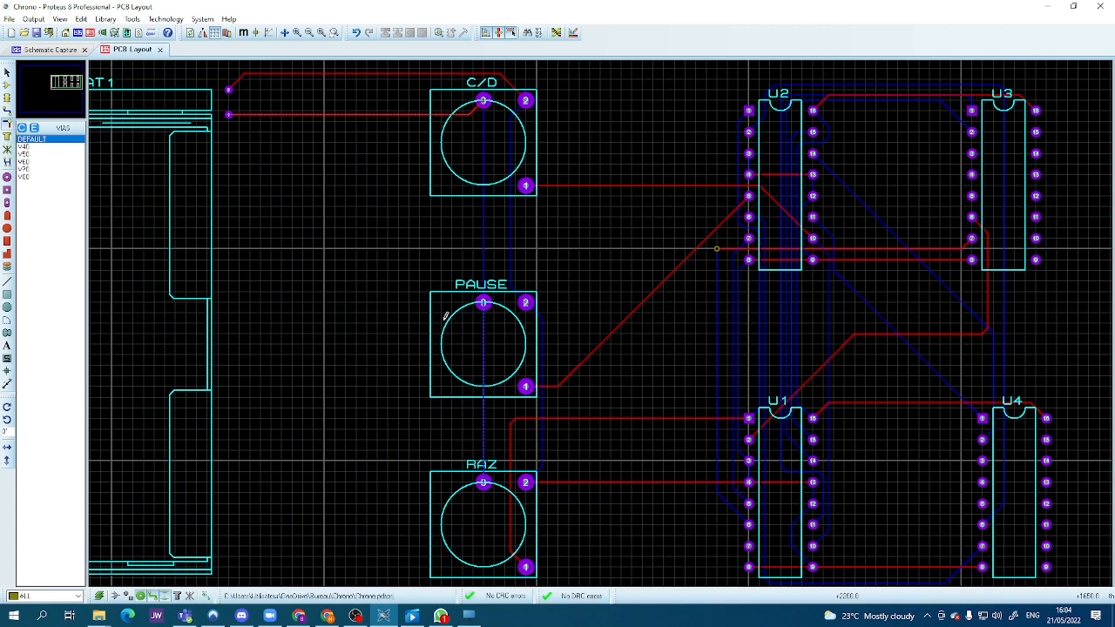
key(F7)
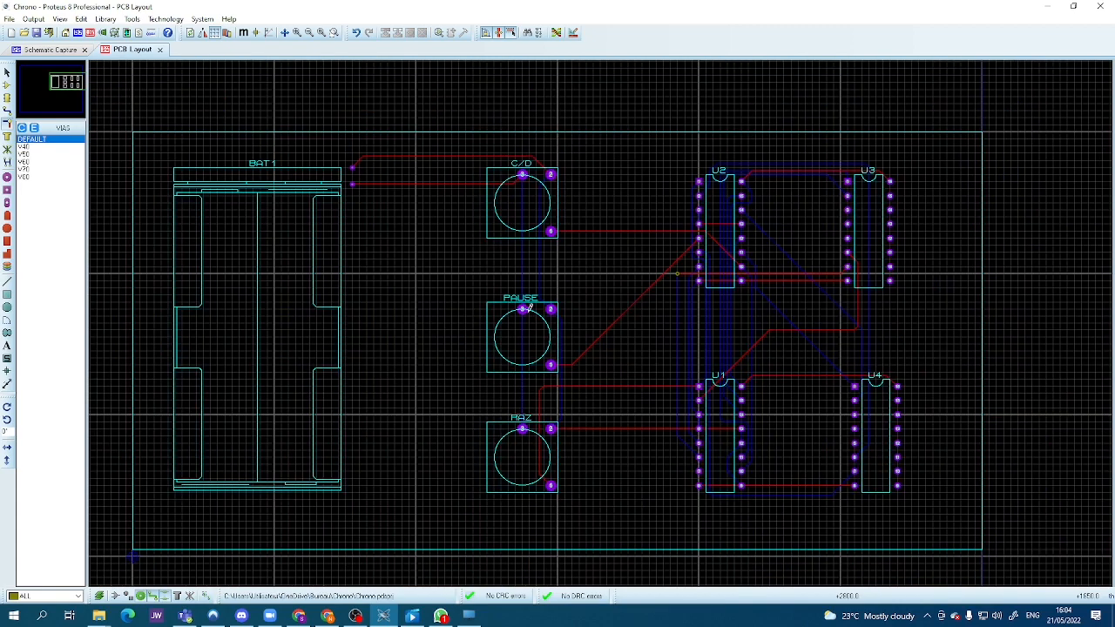
key(F7)
key(F6)
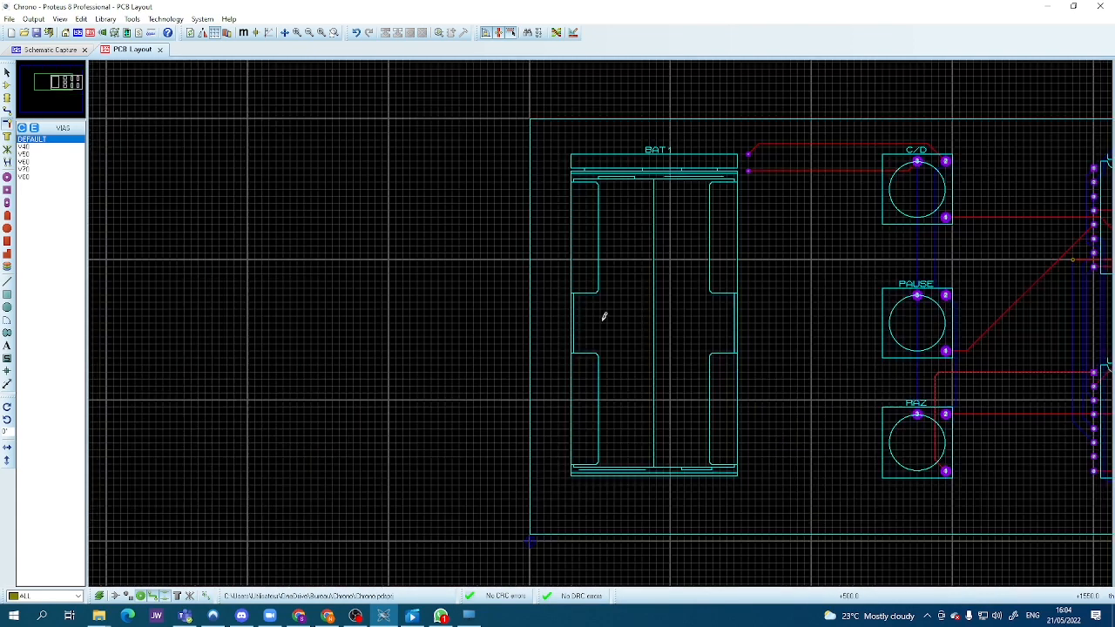
scroll(819, 320, down, 1)
scroll(749, 324, down, 2)
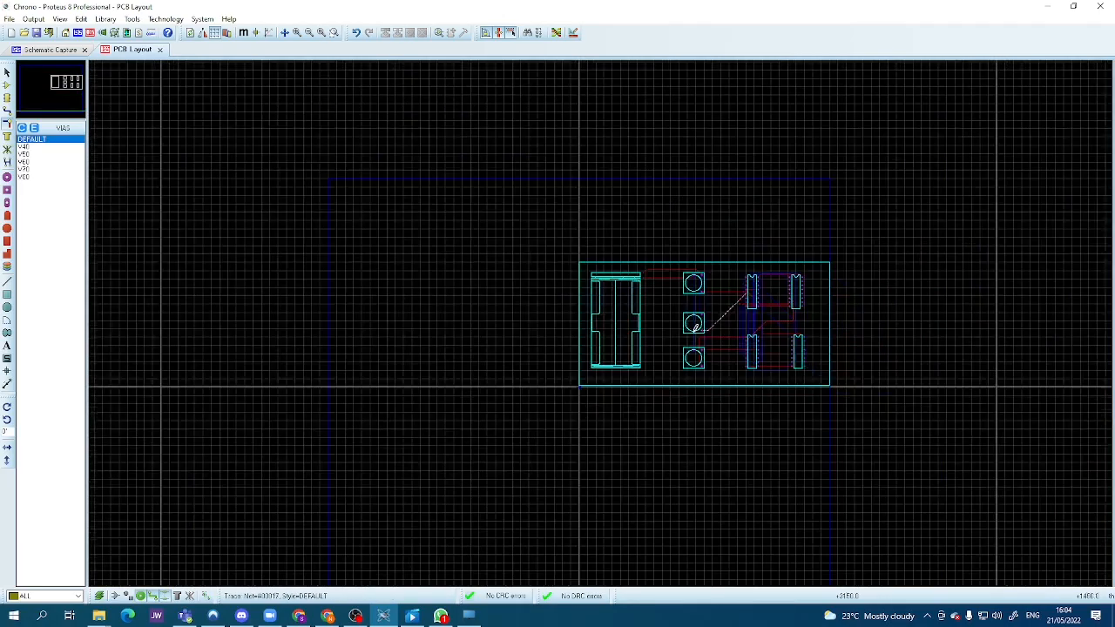
scroll(697, 328, up, 1)
scroll(602, 318, up, 1)
scroll(602, 318, down, 1)
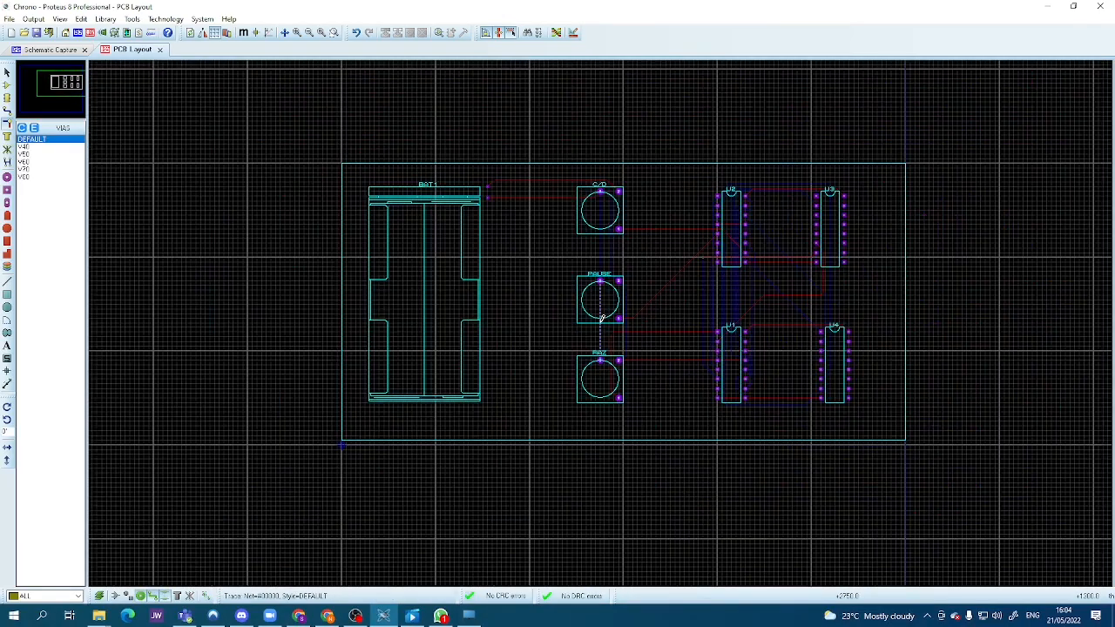